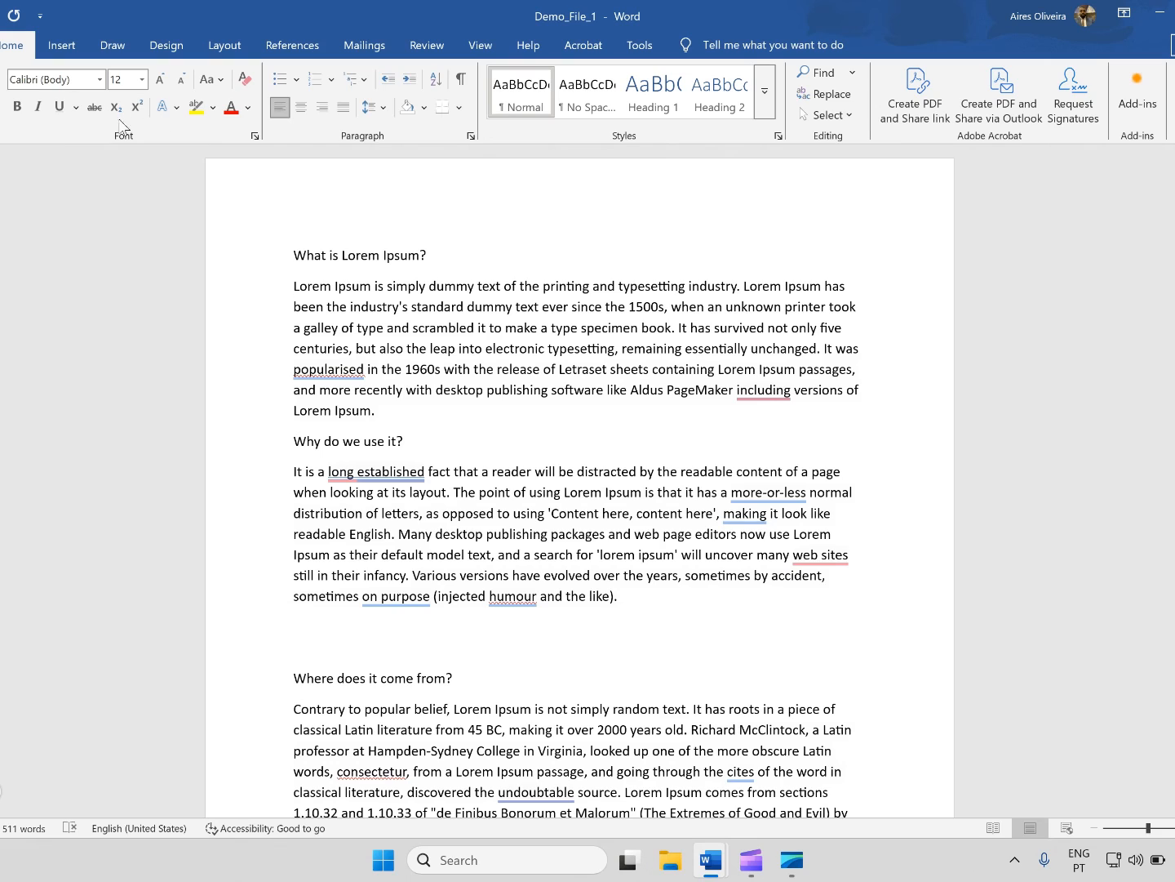
# Step: Open the ribbon customization page through the program options and cancel the dialog
pyautogui.rightClick(146, 140)
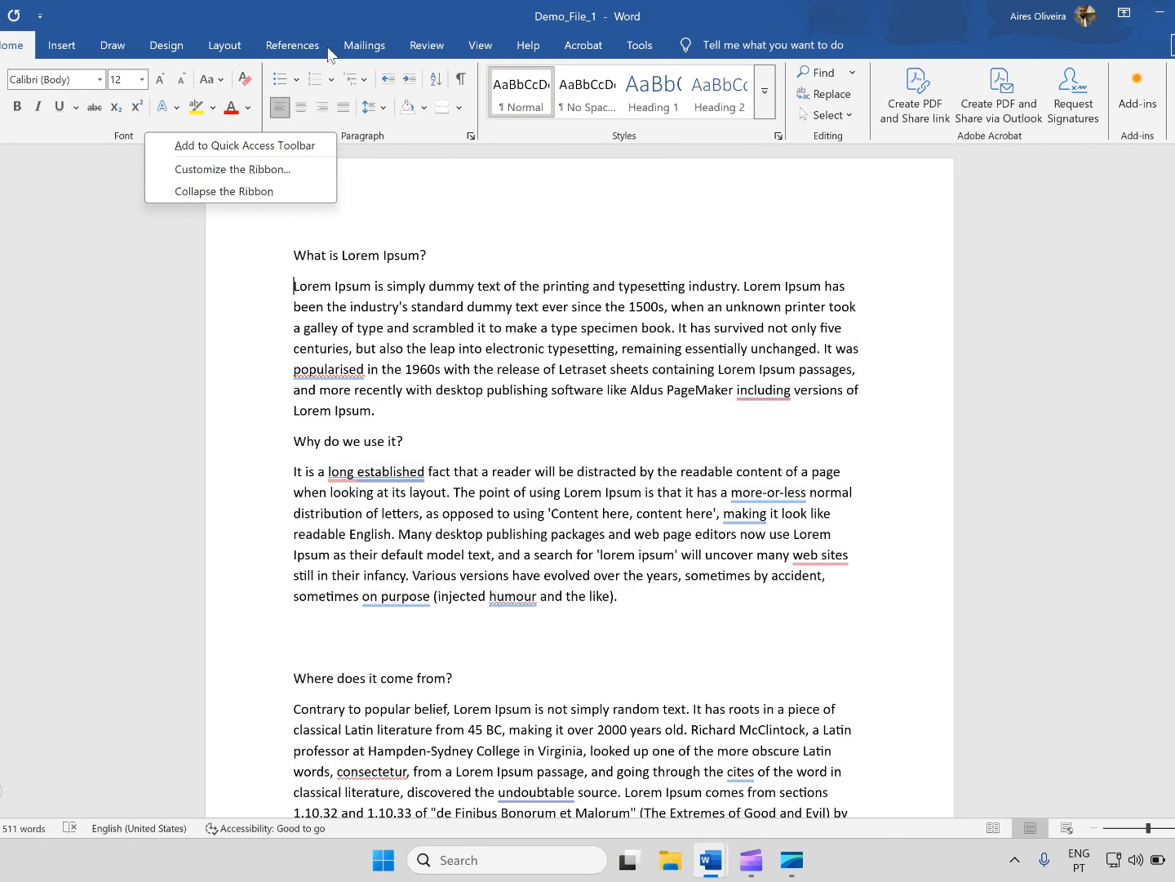
pyautogui.rightClick(80, 128)
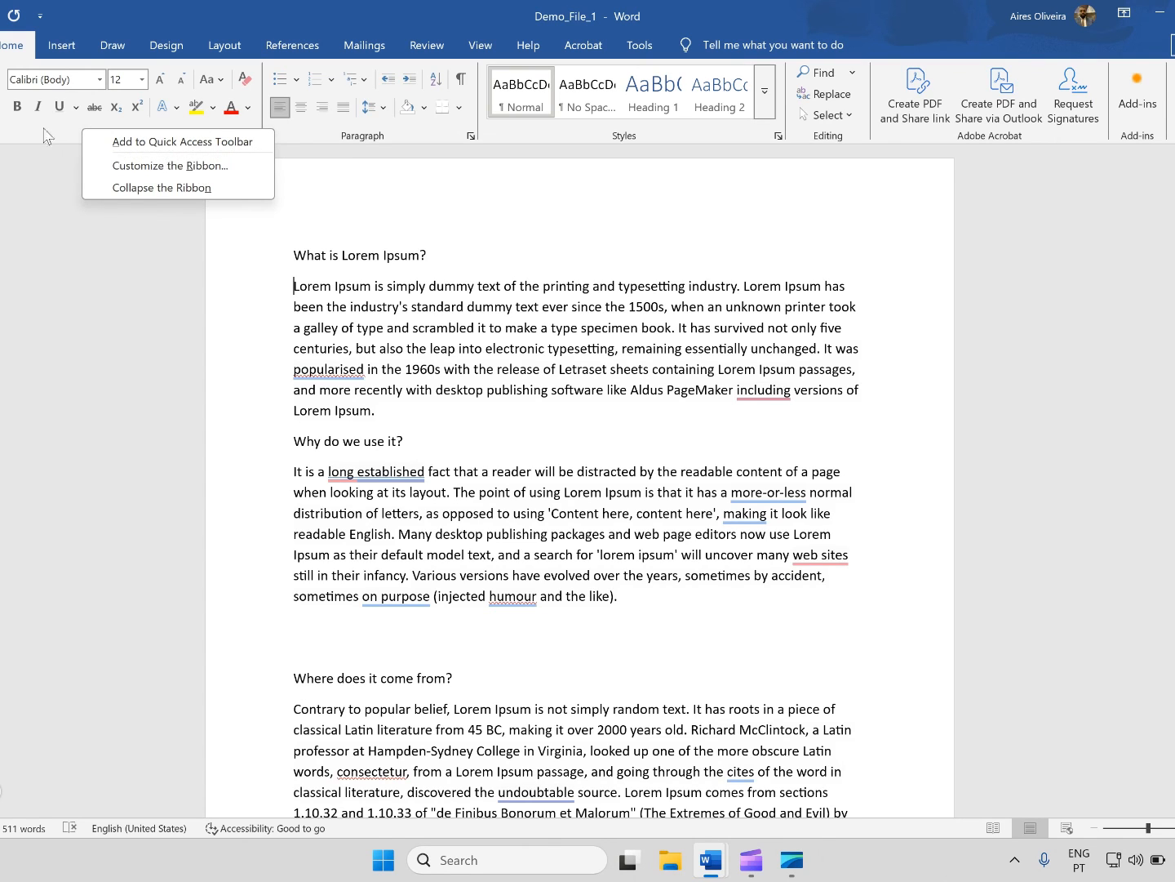
pyautogui.click(73, 129)
pyautogui.click(0, 46)
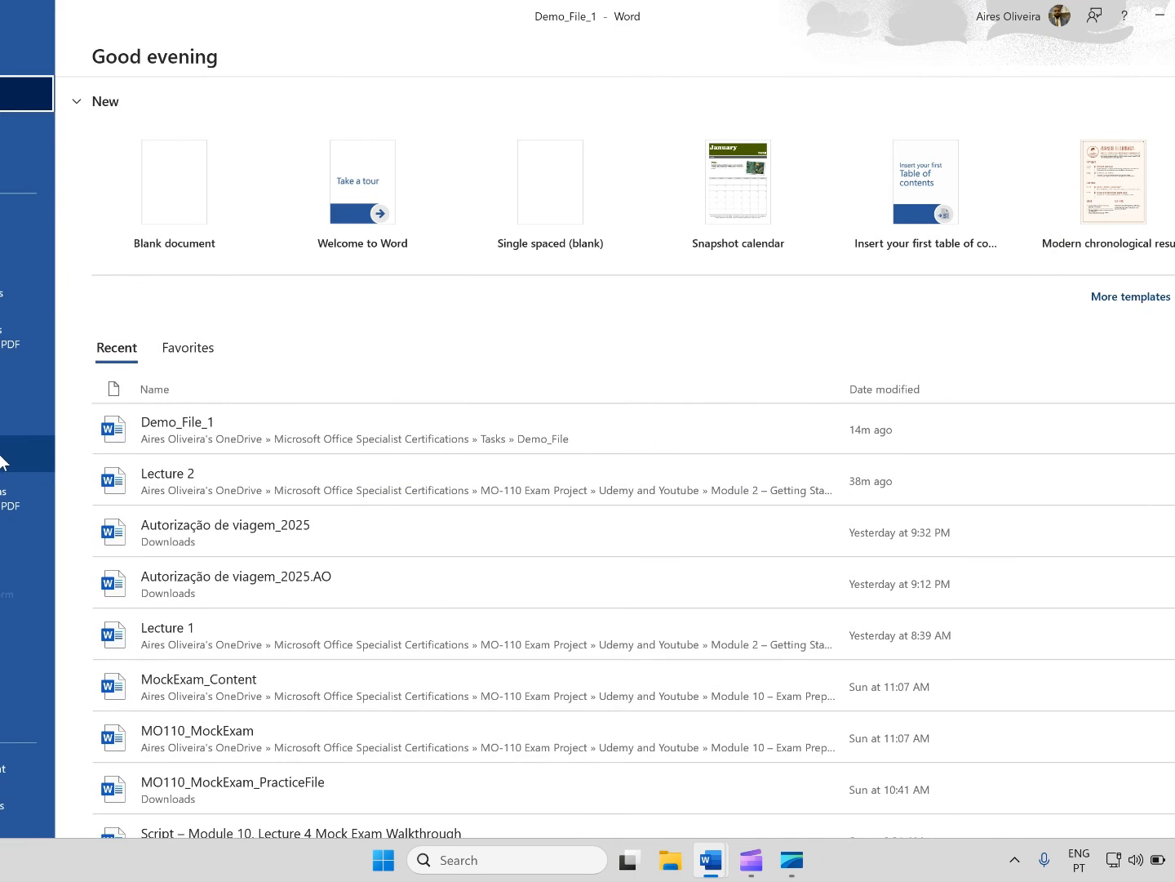
pyautogui.click(9, 805)
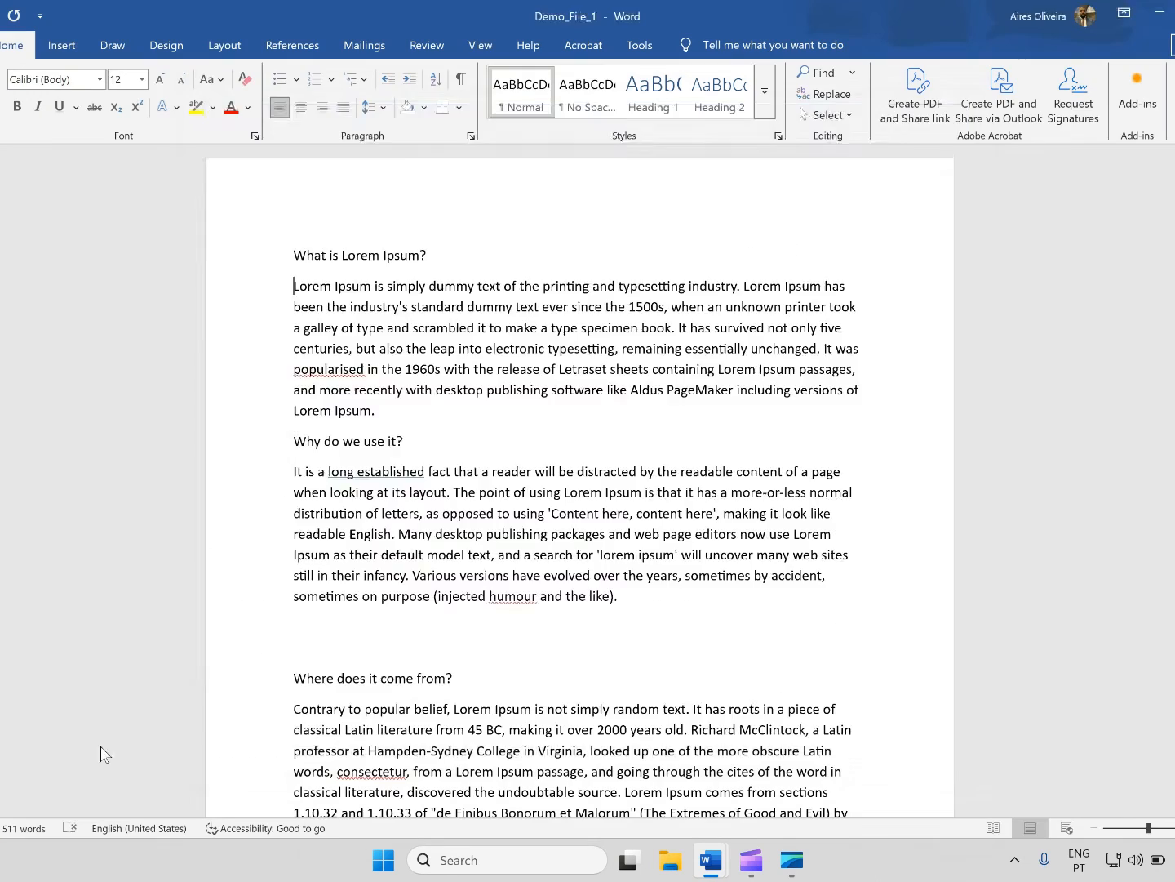
pyautogui.click(274, 338)
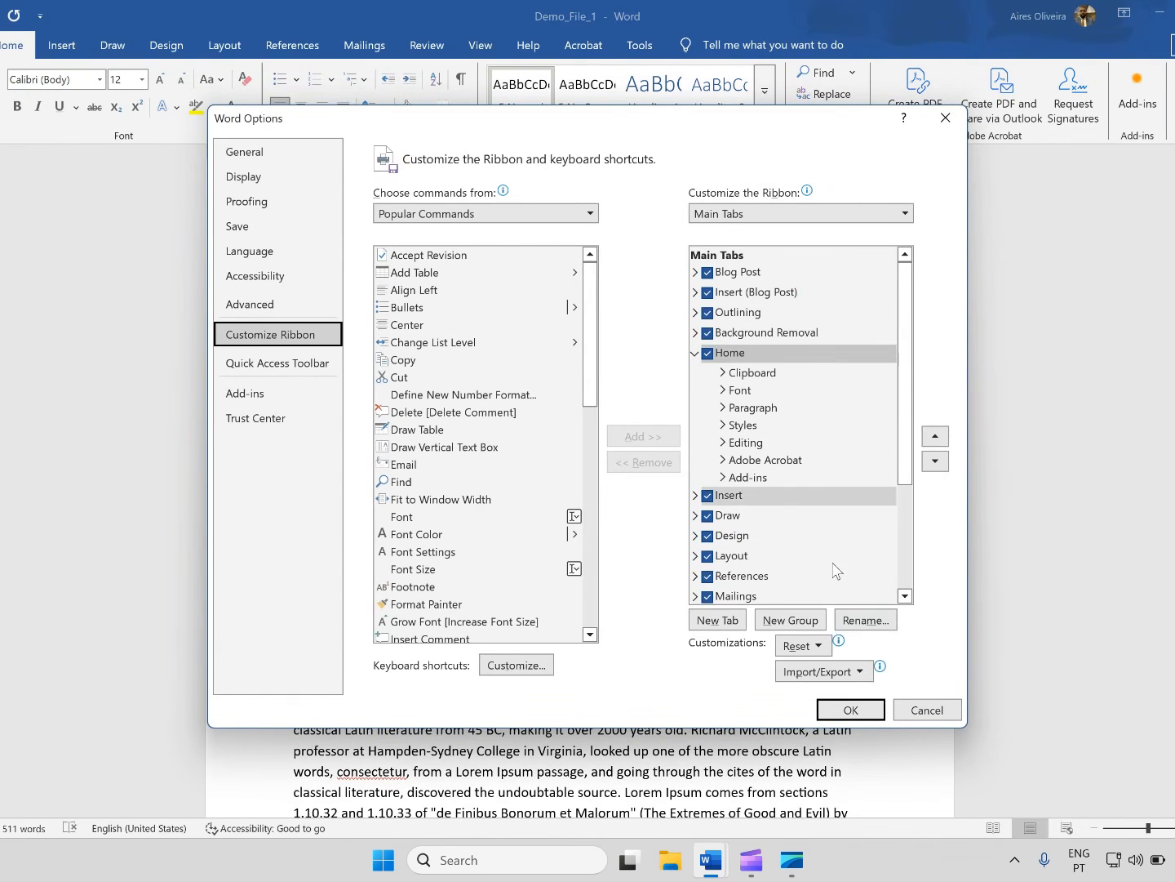
pyautogui.click(915, 705)
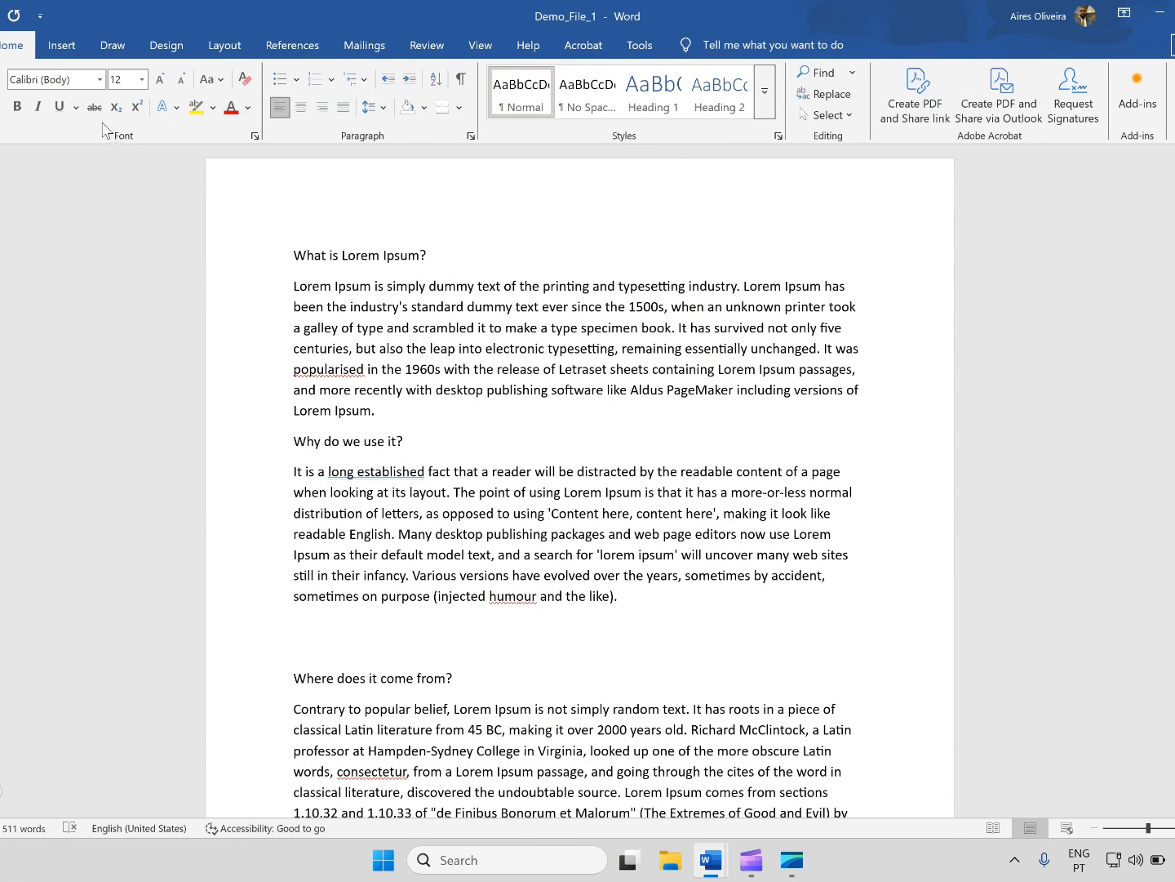
# Step: Open the ribbon customization settings directly from the ribbon and review the popular commands and the available tab-set choices
pyautogui.rightClick(102, 129)
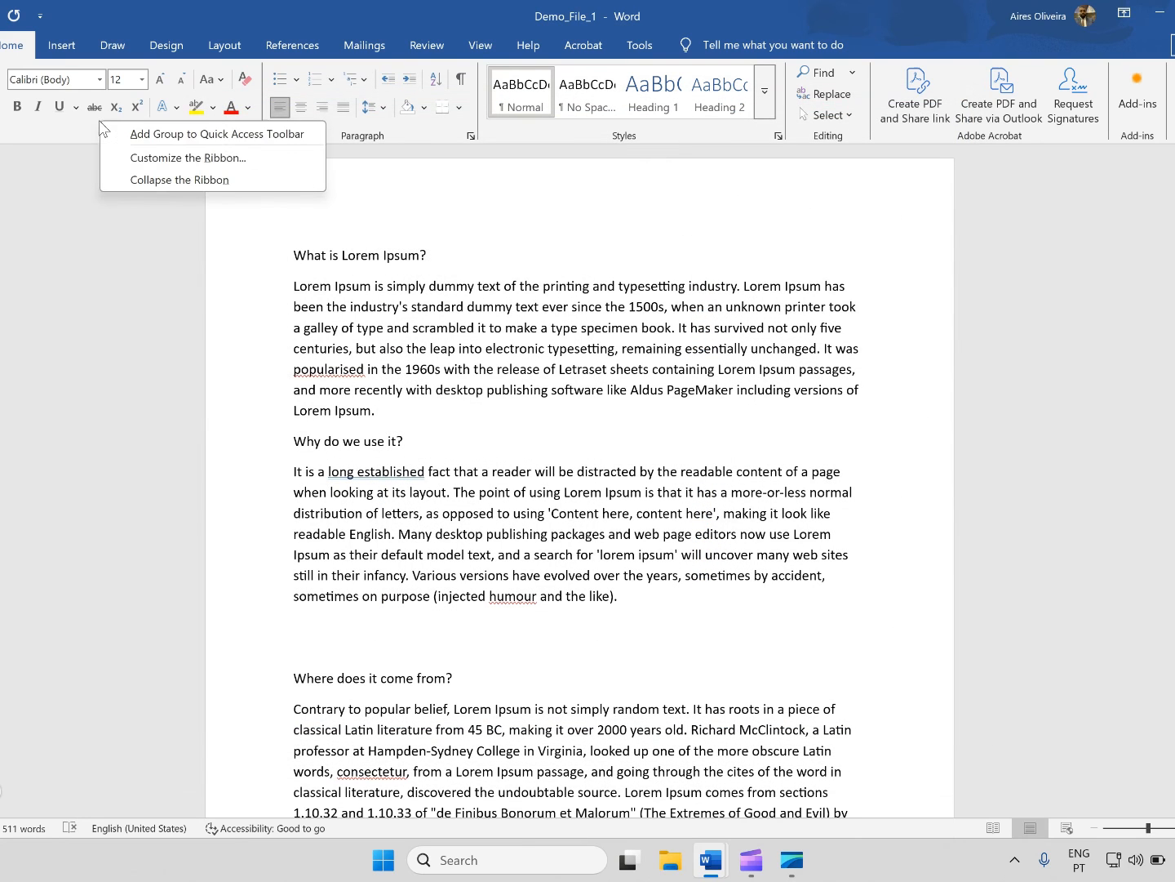
pyautogui.click(150, 159)
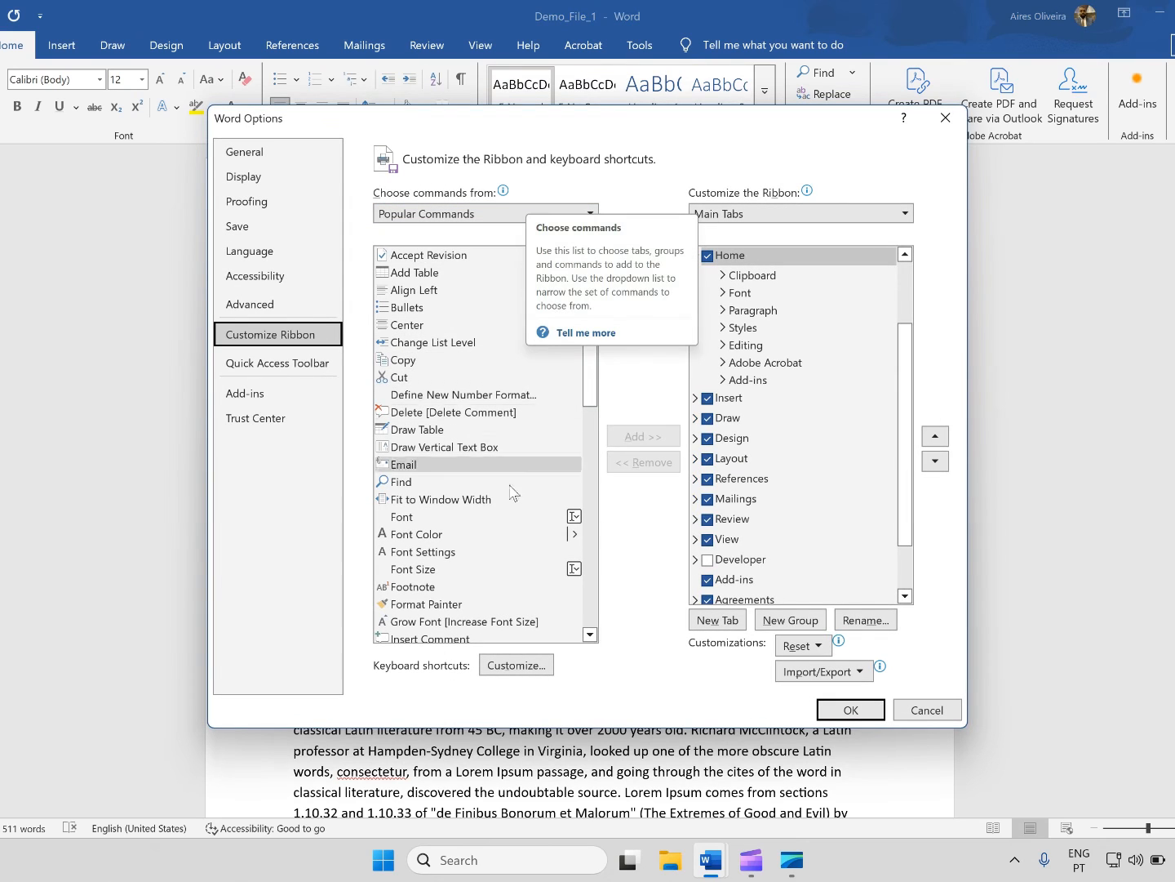
pyautogui.moveTo(589, 324); pyautogui.dragTo(589, 260)
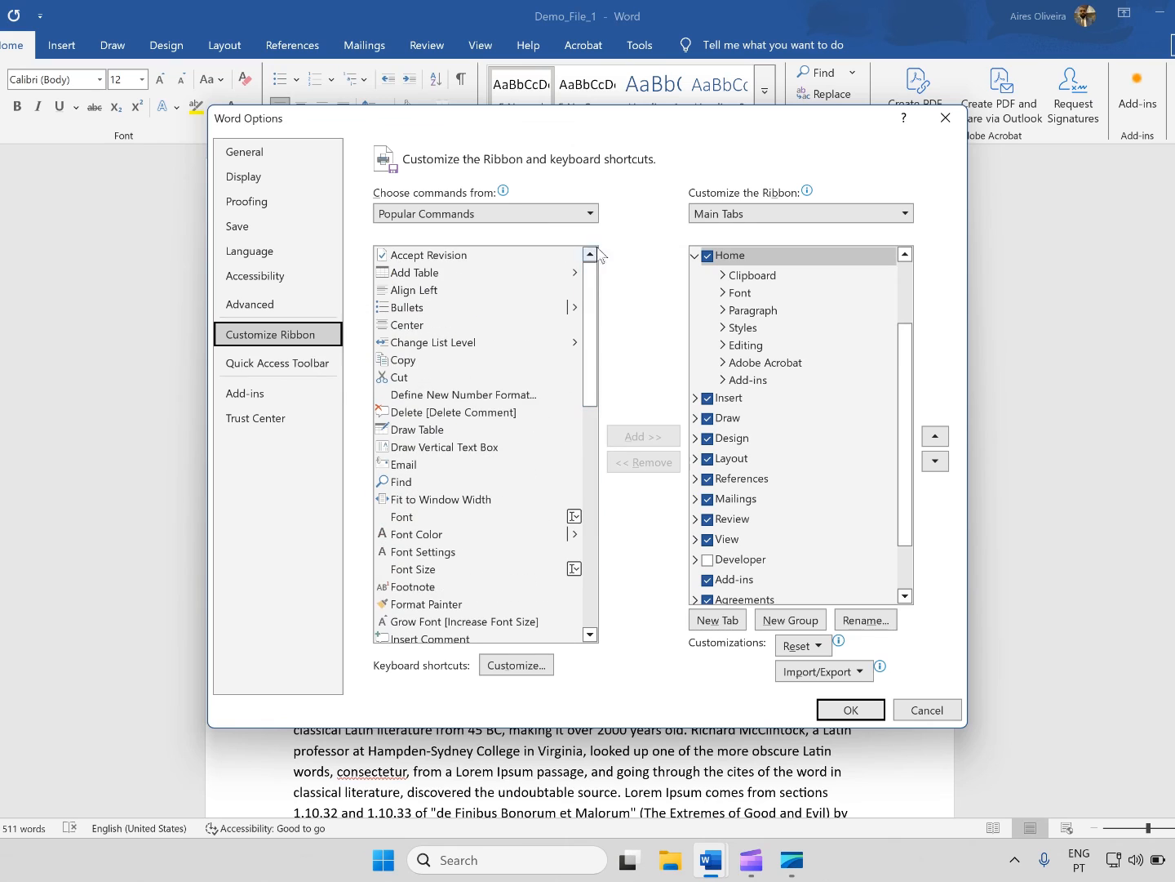
pyautogui.click(805, 215)
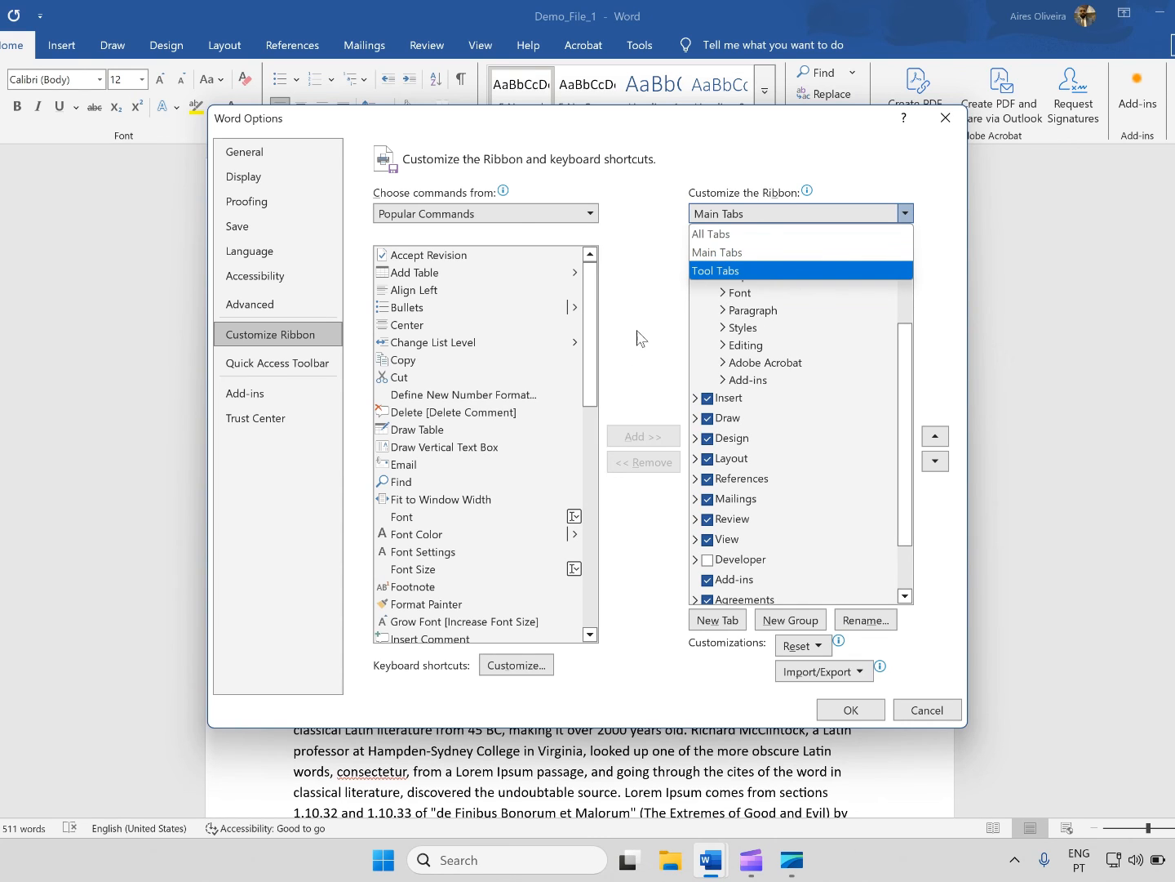
pyautogui.click(662, 394)
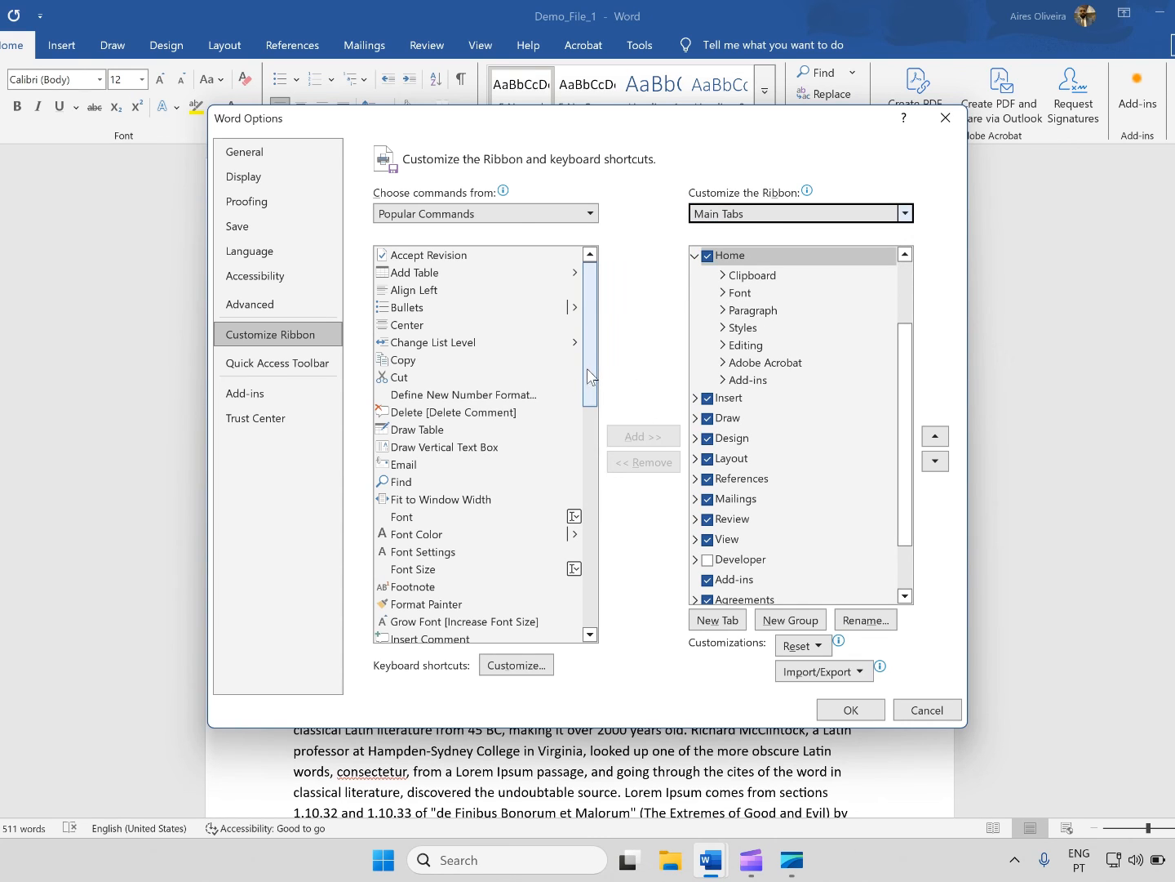
pyautogui.click(587, 370)
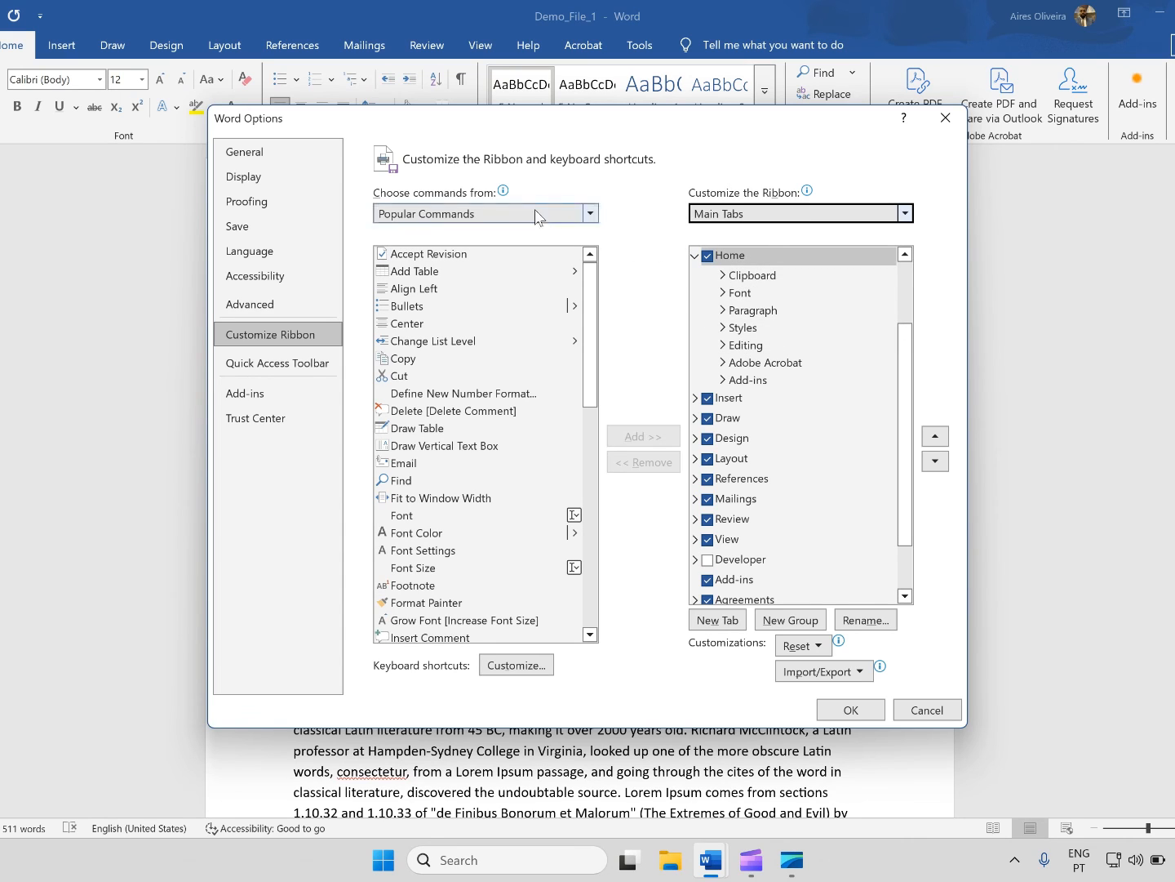
# Step: Show All Tabs in the ribbon tab list and collapse the Home tab's groups
pyautogui.click(848, 213)
pyautogui.click(748, 234)
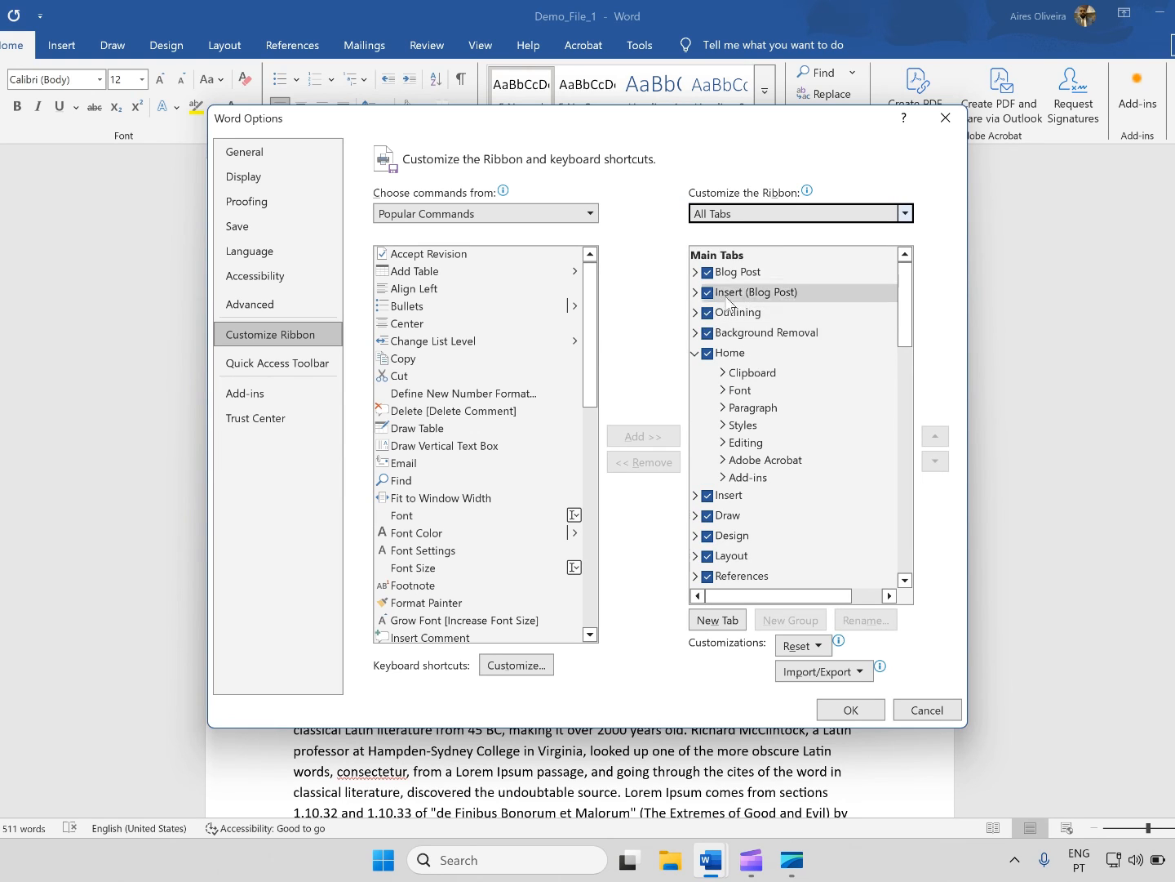
pyautogui.click(694, 352)
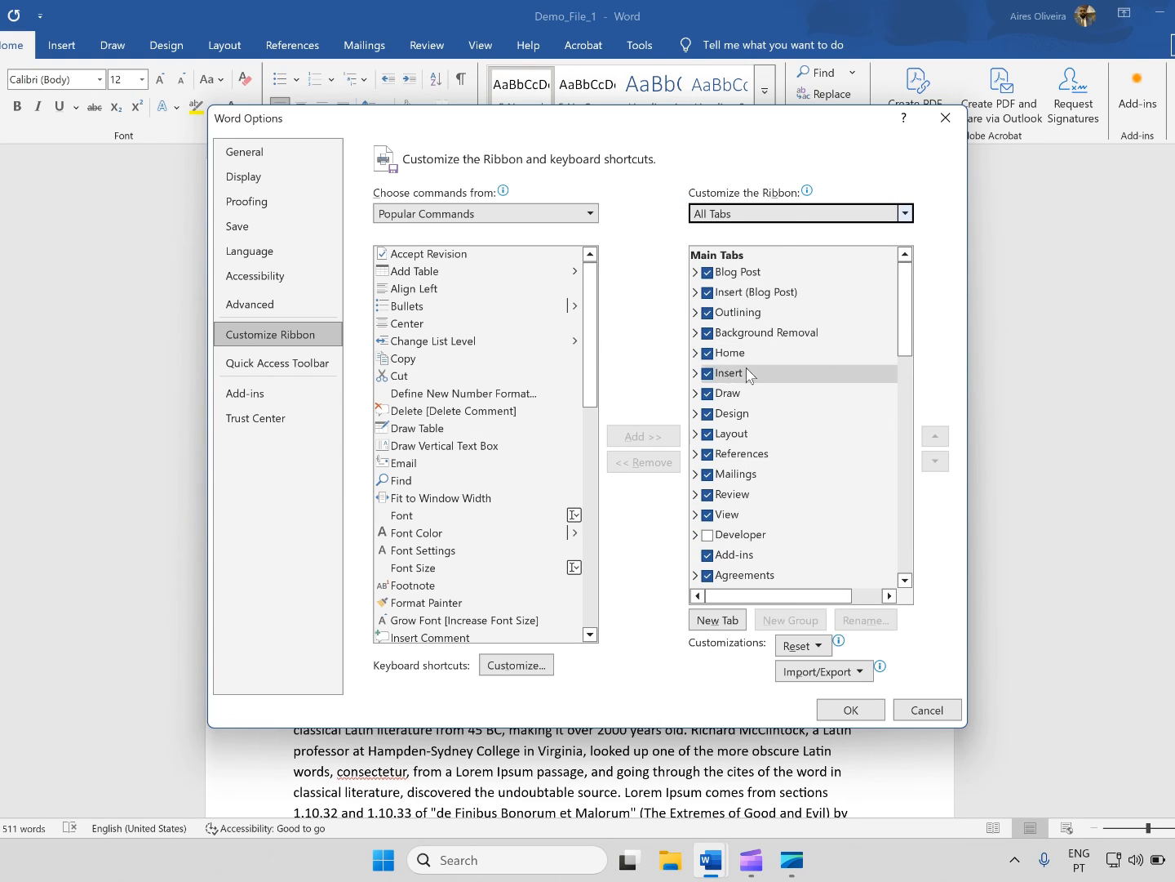
# Step: Review the ribbon tabs listed under Main Tabs and under Tool Tabs
pyautogui.click(789, 215)
pyautogui.click(743, 253)
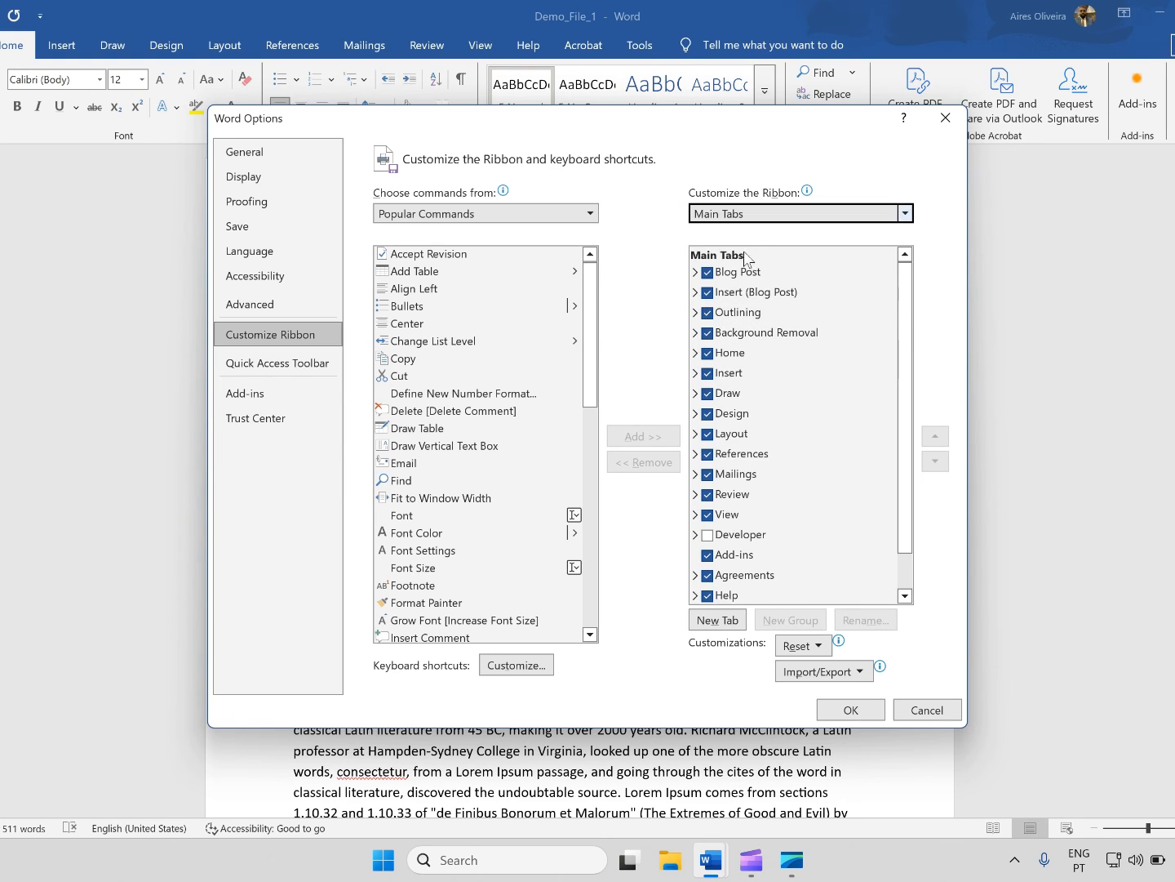
pyautogui.scroll(-1, 901, 445)
pyautogui.click(811, 213)
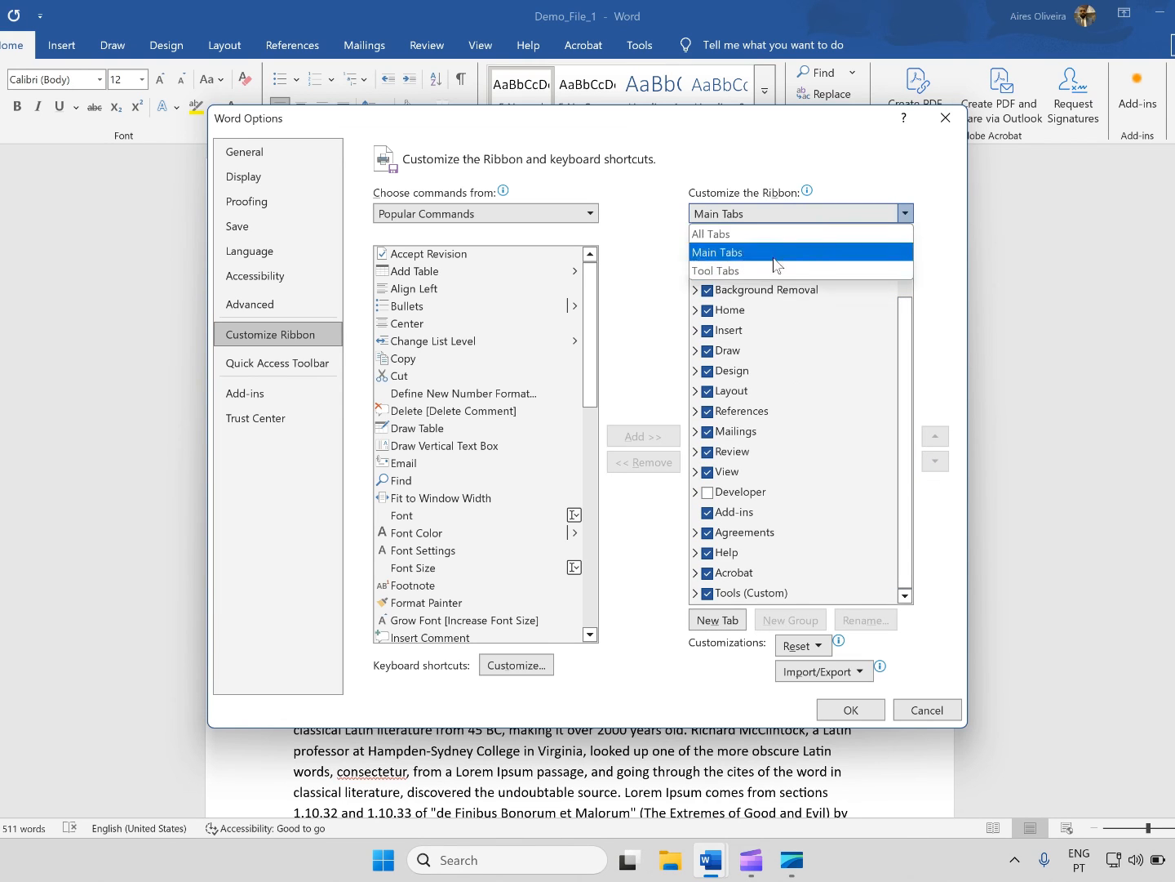
pyautogui.click(735, 271)
pyautogui.scroll(-1, 799, 438)
pyautogui.scroll(-2, 799, 437)
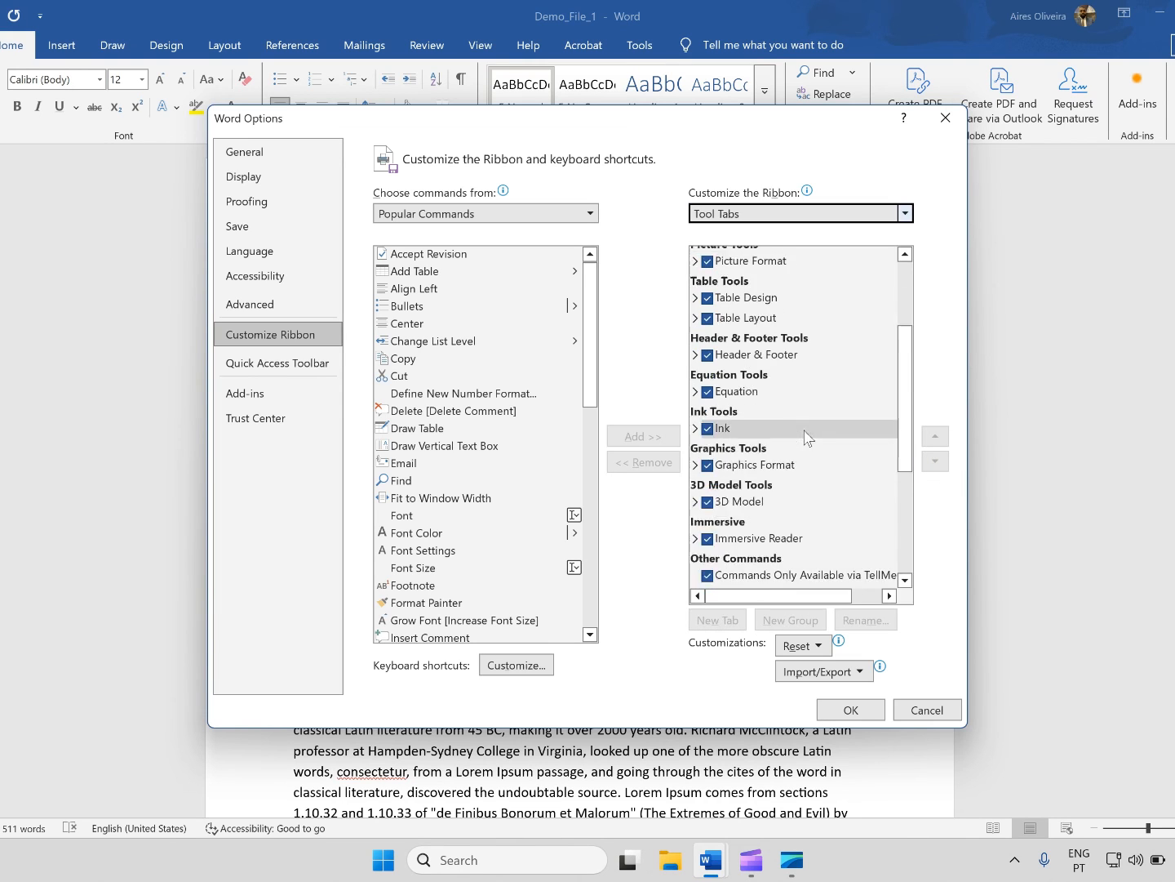
pyautogui.scroll(1, 827, 355)
# Step: Switch the ribbon tab list to All Tabs and back to Main Tabs
pyautogui.click(816, 215)
pyautogui.click(751, 236)
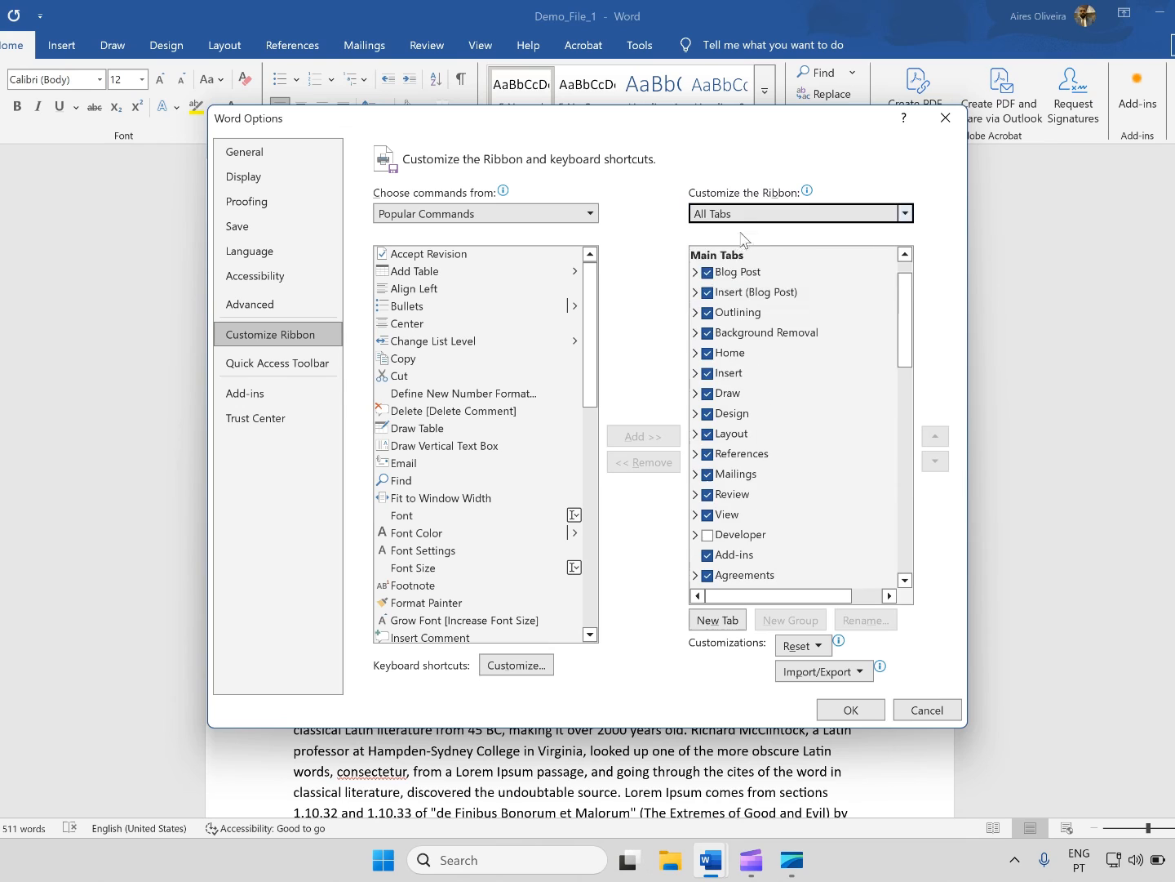
pyautogui.click(746, 214)
pyautogui.click(719, 252)
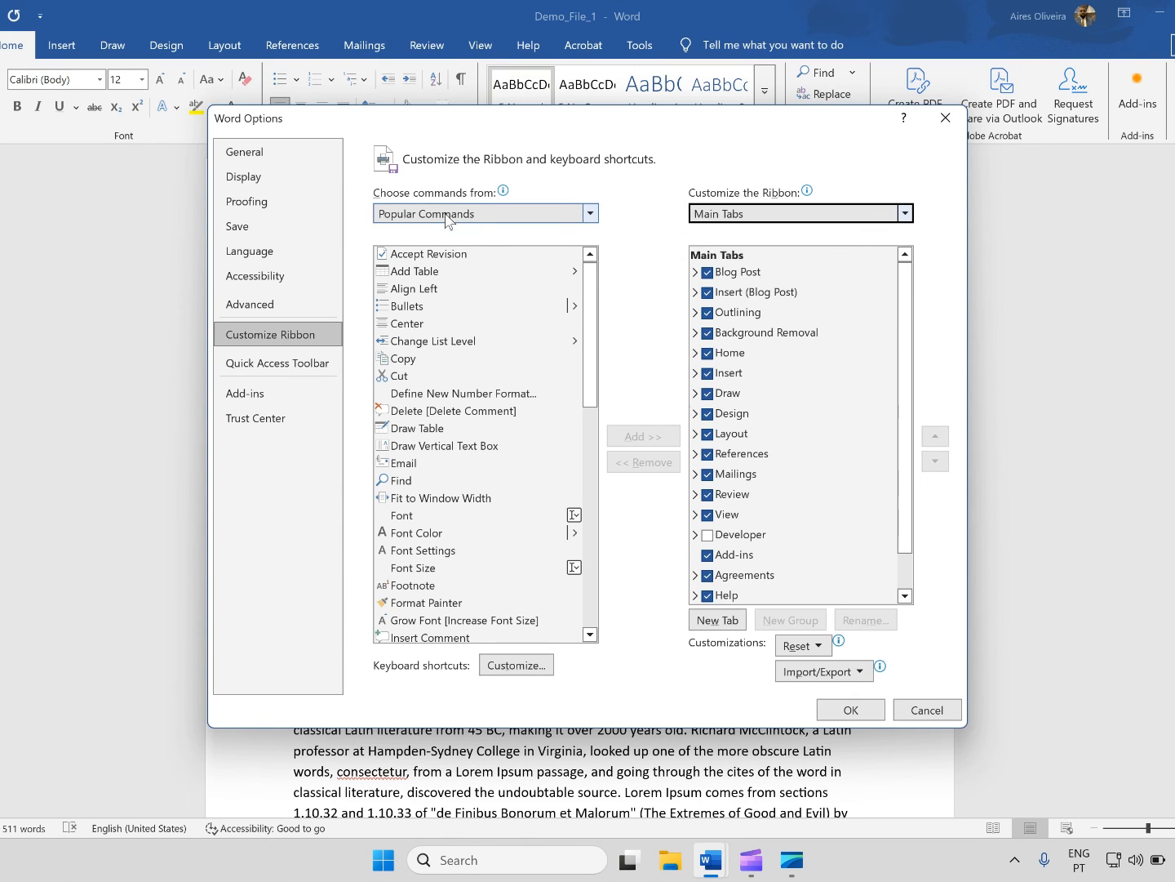
# Step: Browse the available commands under Commands Not in the Ribbon, All Commands, Macros and File Tab
pyautogui.click(562, 215)
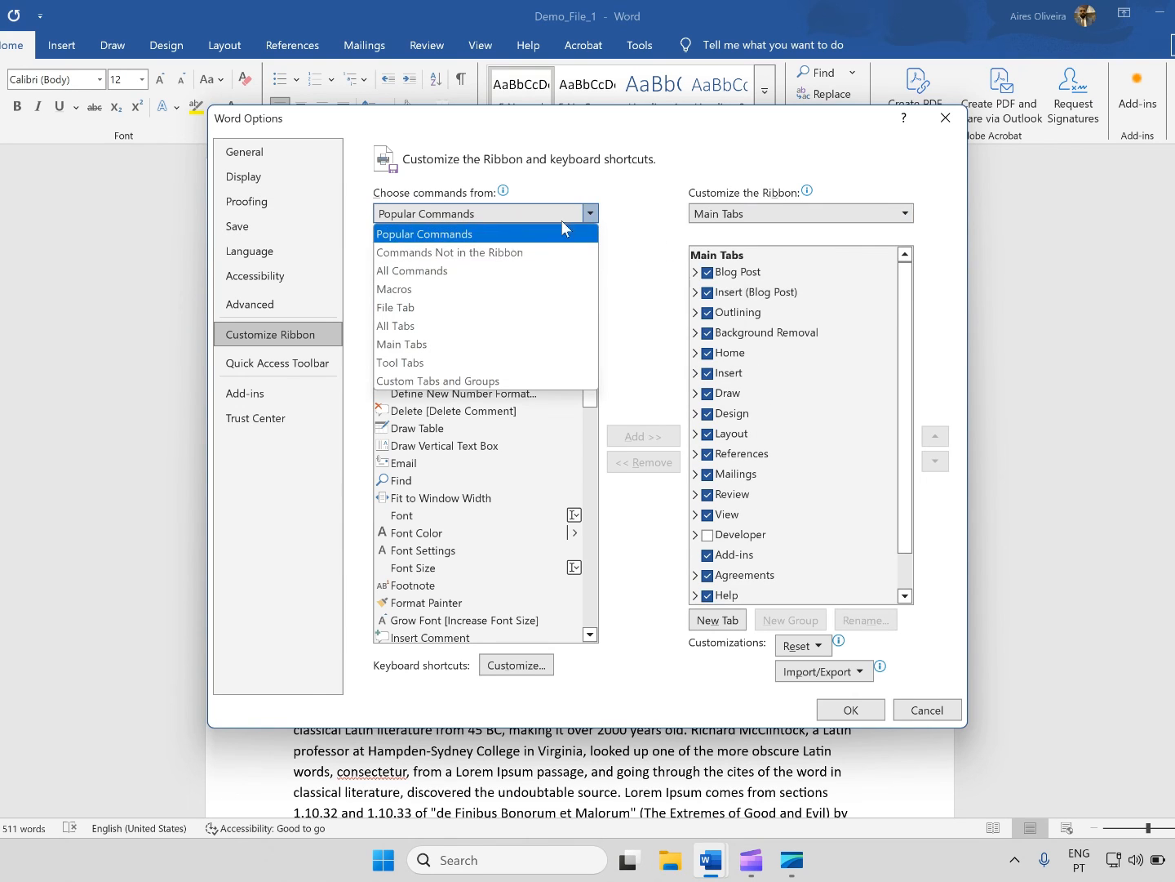
pyautogui.click(503, 259)
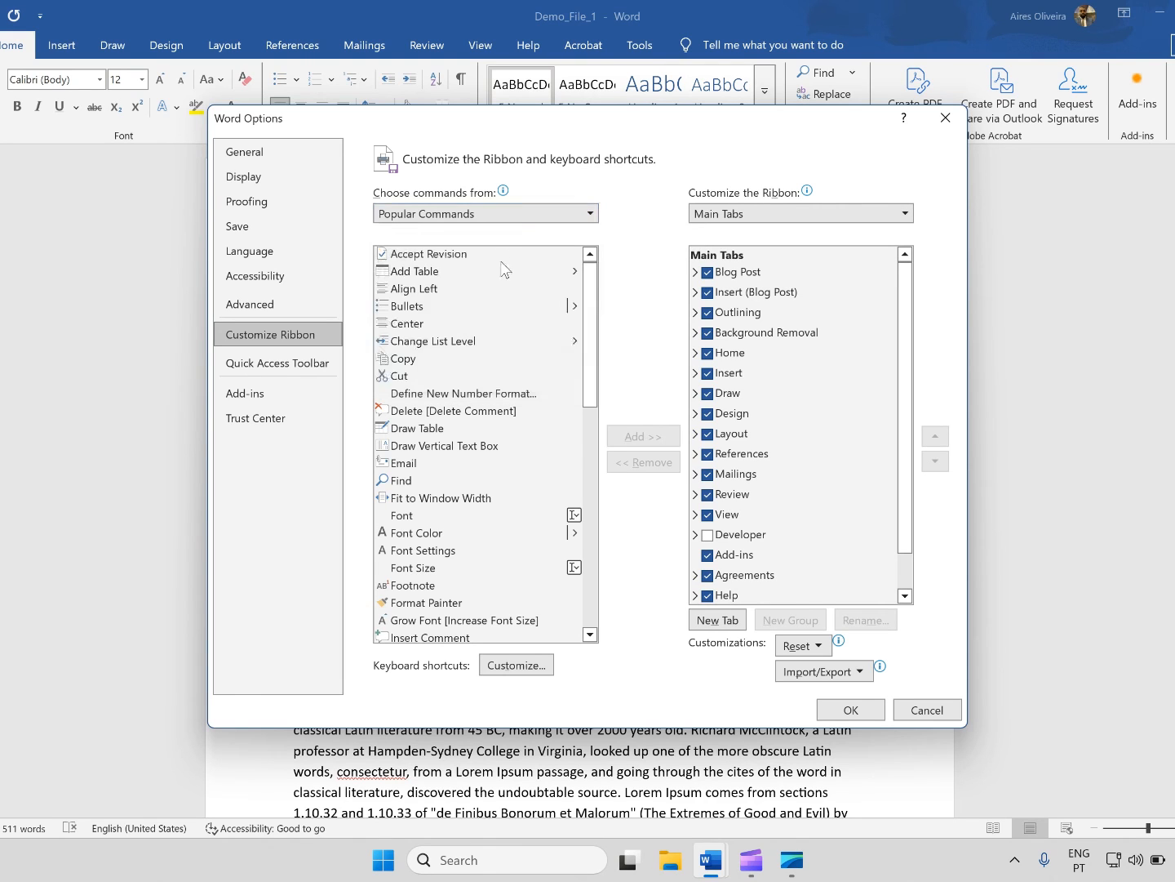
pyautogui.click(582, 213)
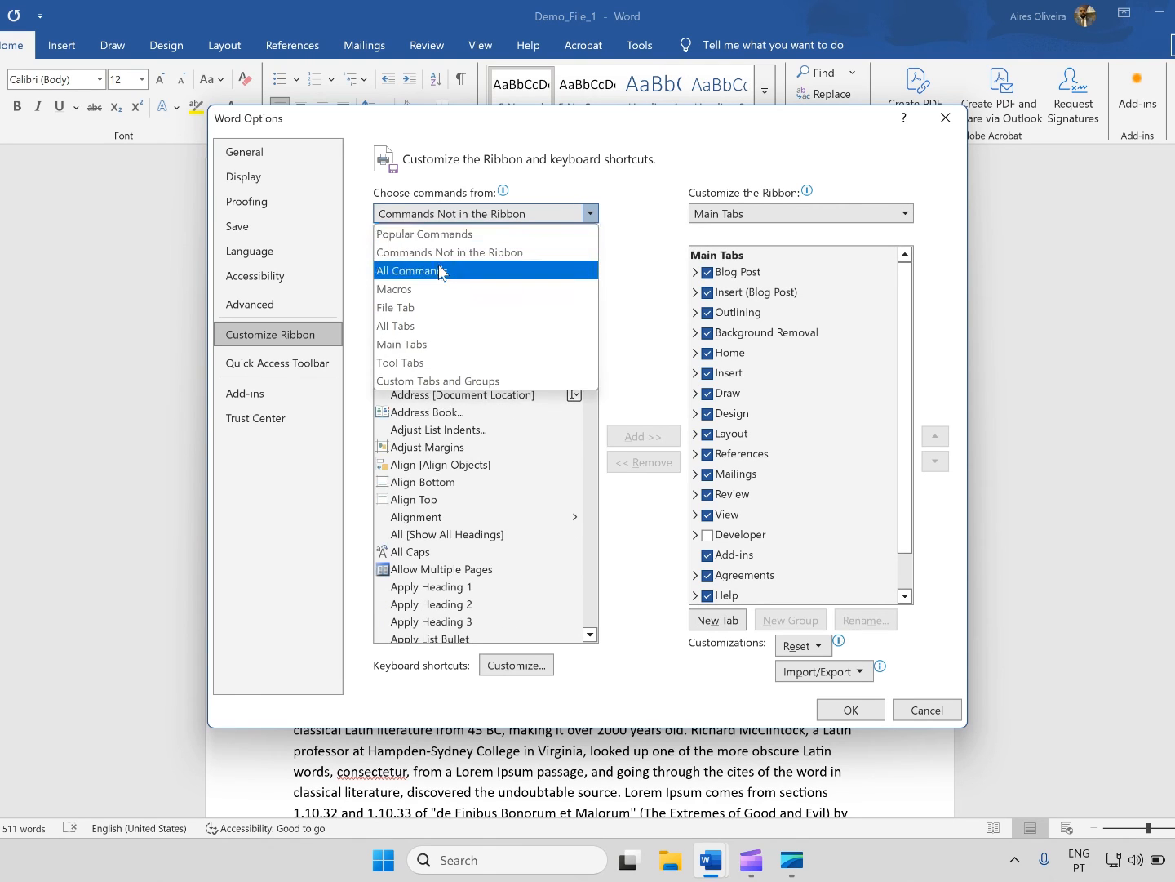
pyautogui.click(446, 265)
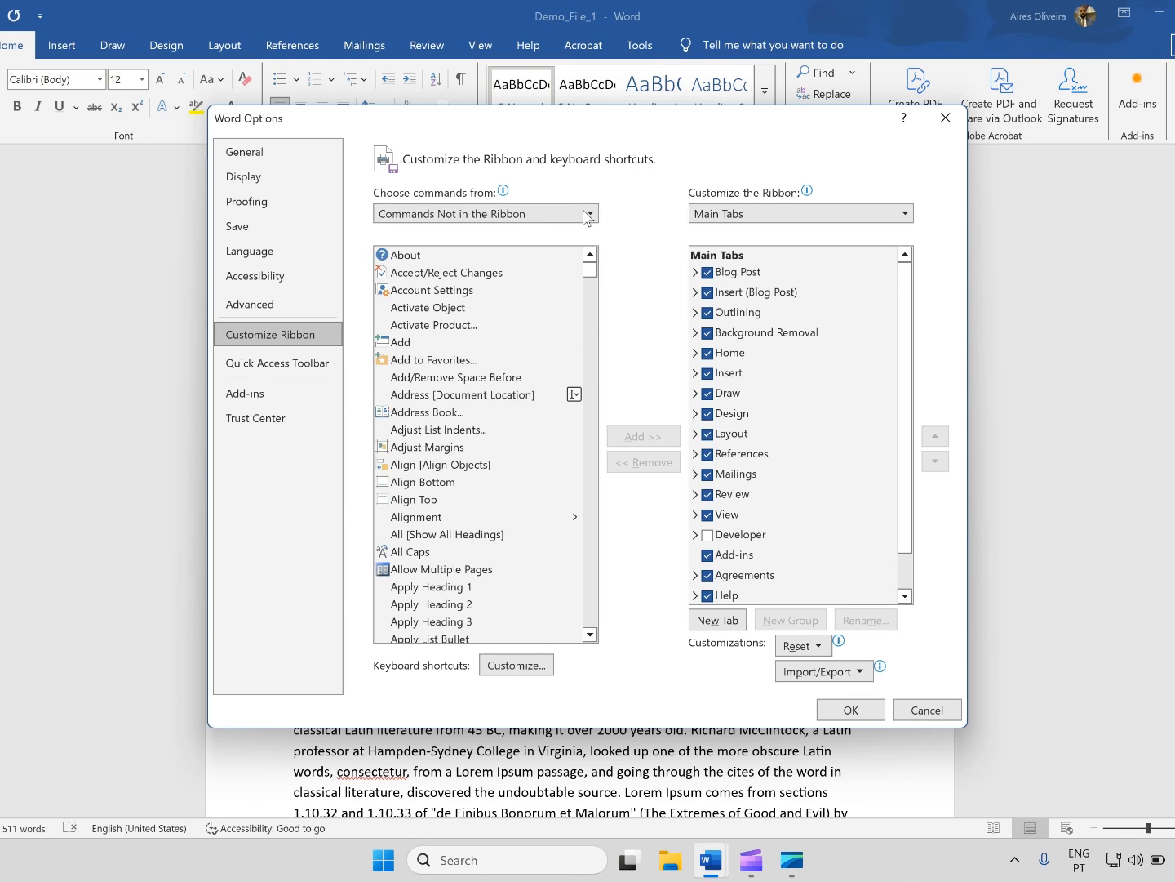
pyautogui.click(585, 216)
pyautogui.click(478, 291)
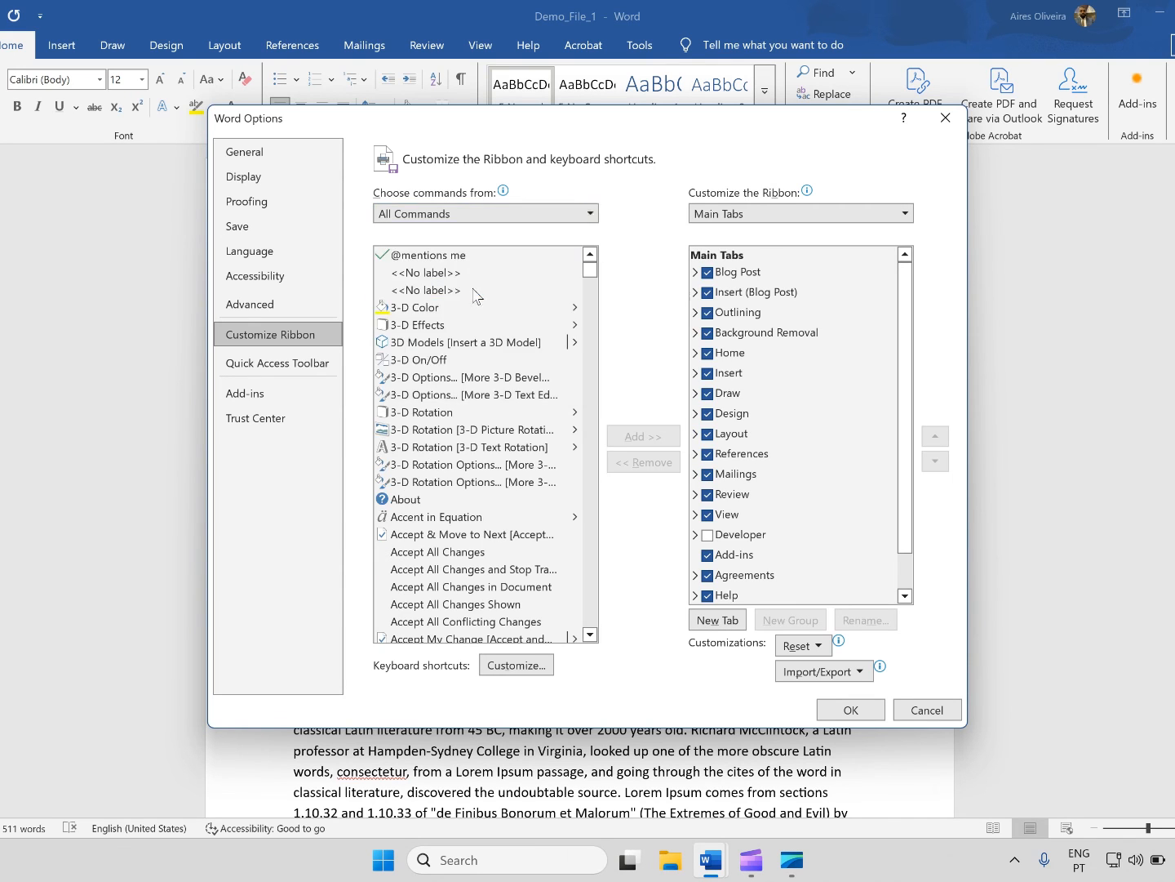
pyautogui.click(584, 213)
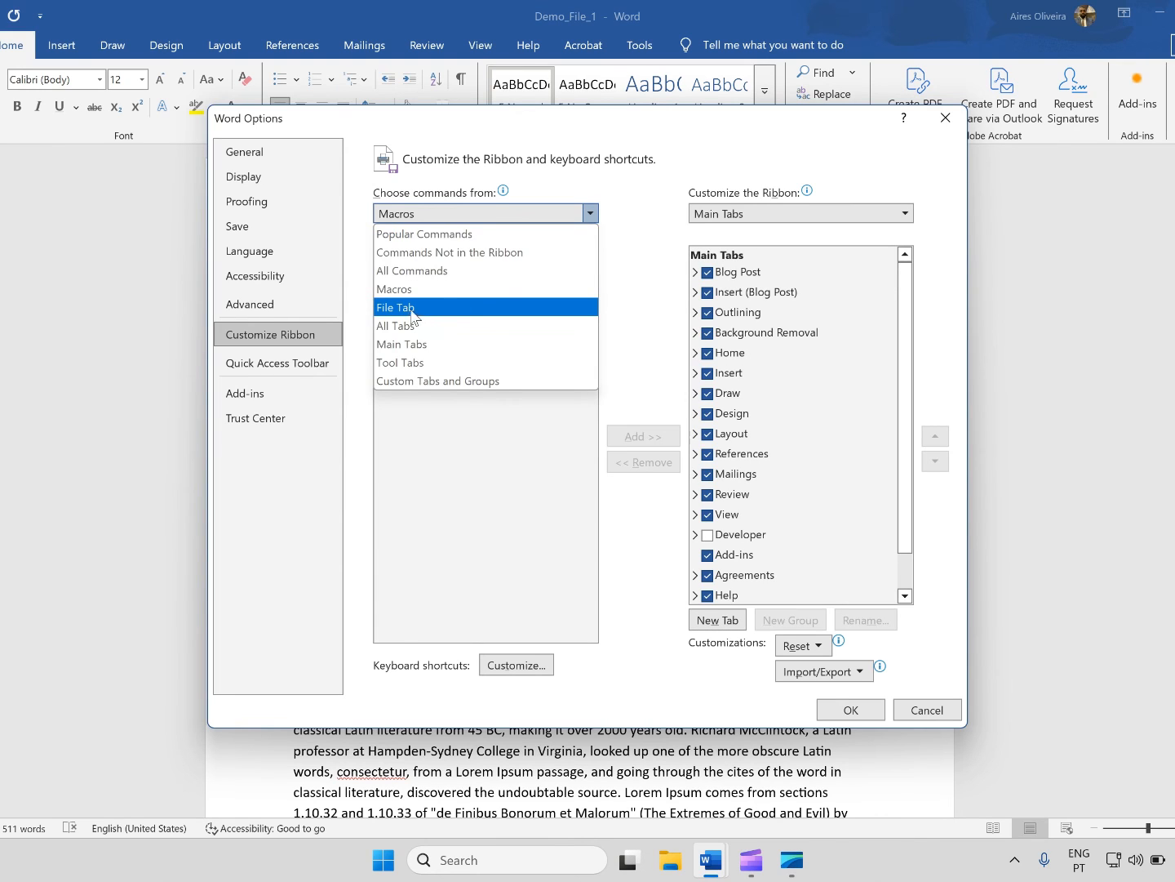
pyautogui.click(412, 310)
# Step: Set the command source to All Tabs and examine the Draw tab's groups, including the contents of the first Pens group
pyautogui.click(589, 216)
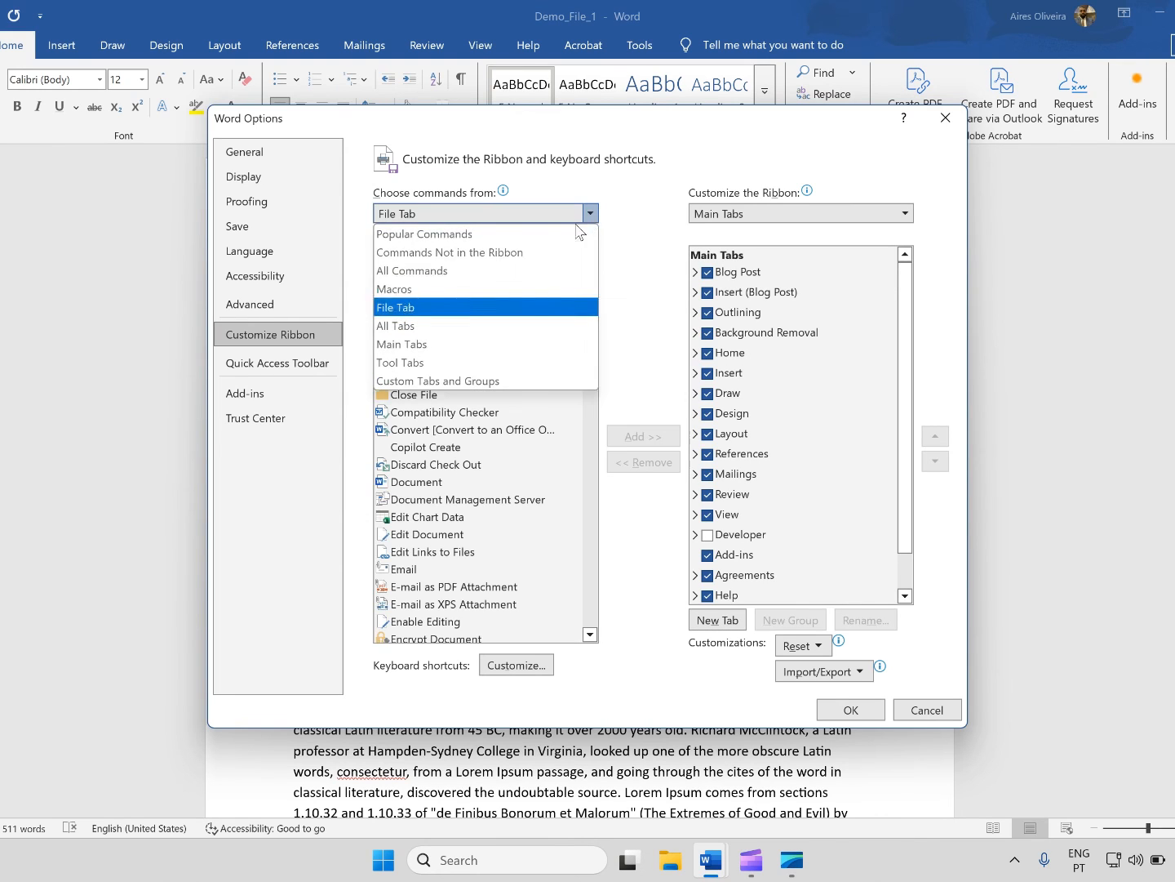
pyautogui.click(458, 326)
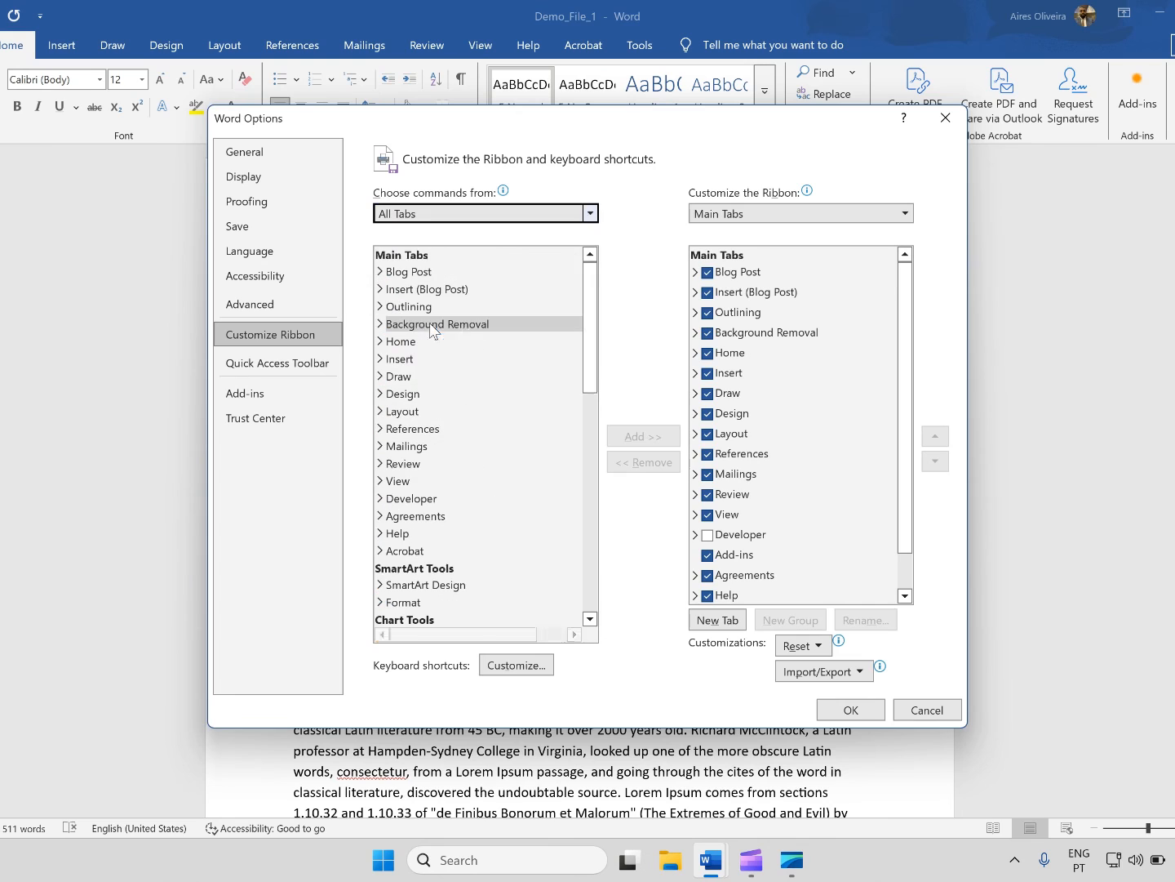
pyautogui.click(580, 217)
pyautogui.click(580, 217)
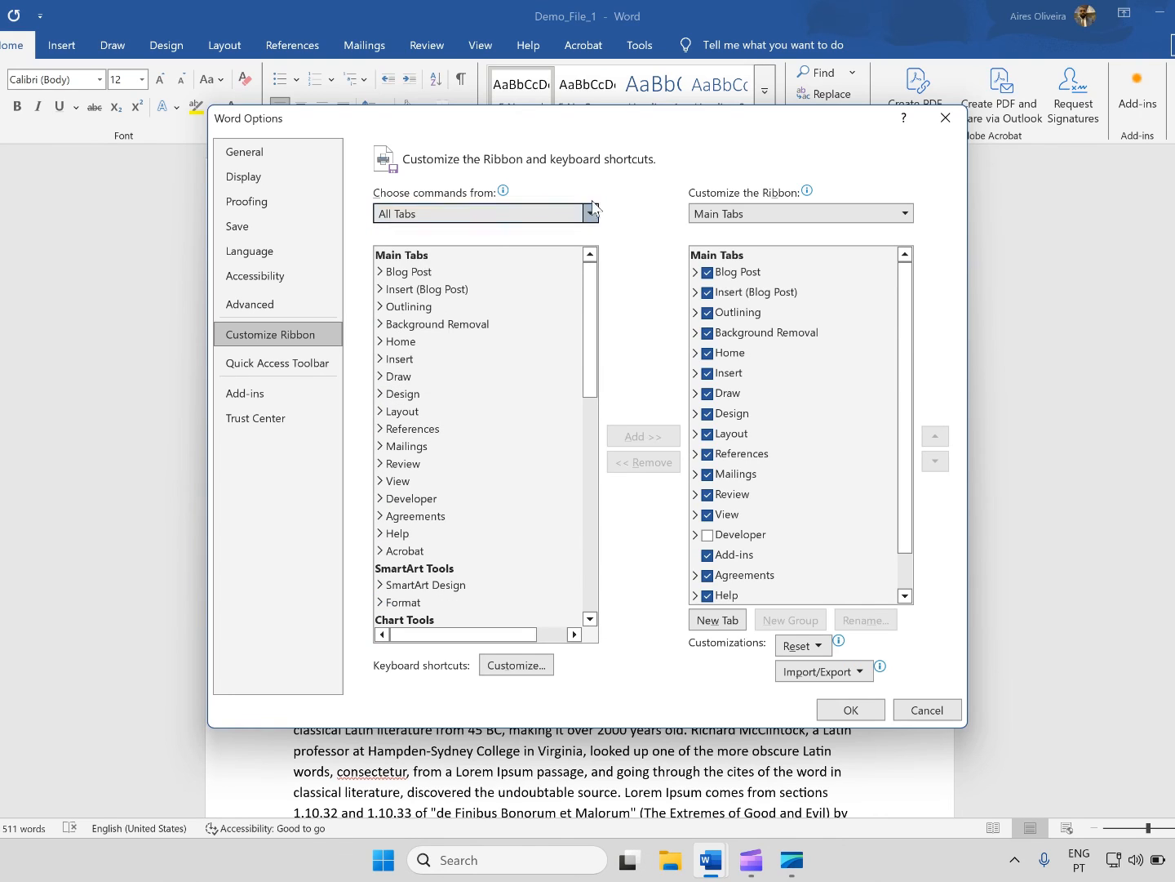
pyautogui.click(393, 380)
pyautogui.click(393, 411)
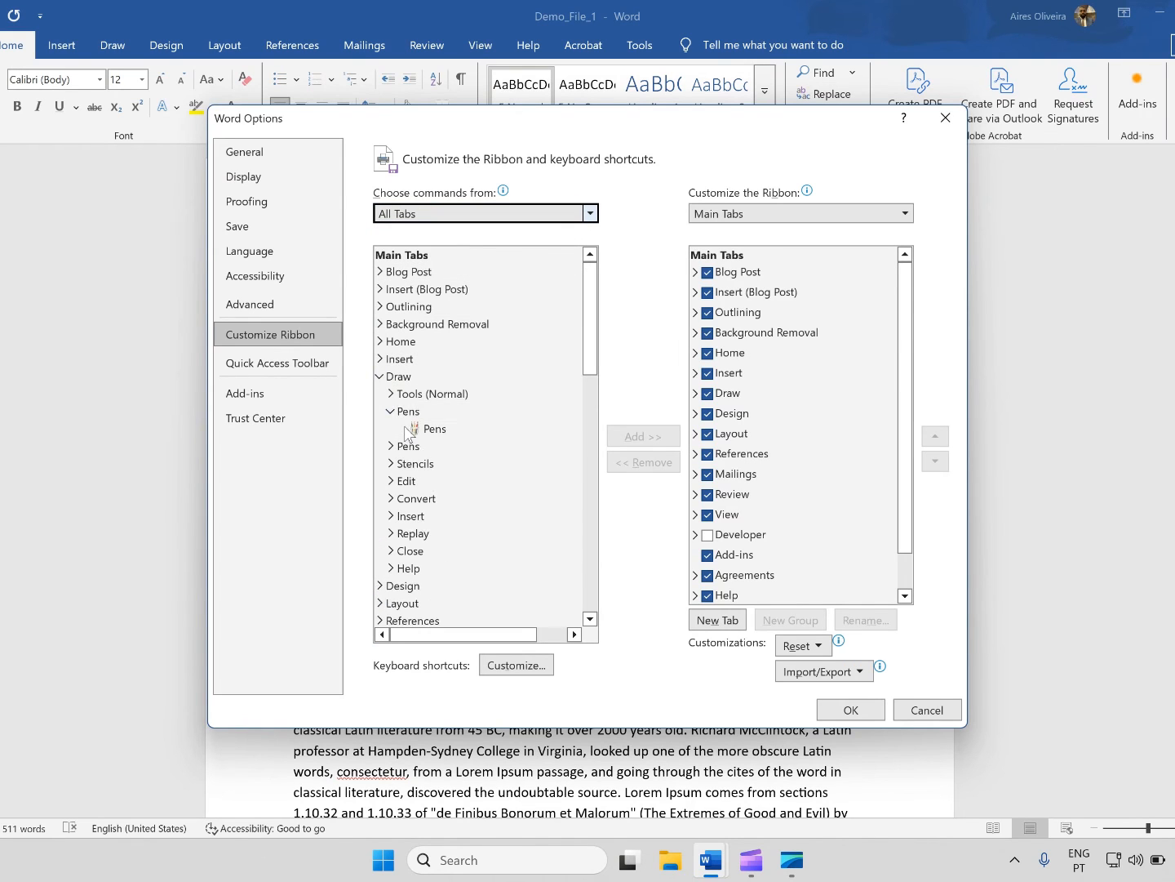
pyautogui.click(392, 412)
pyautogui.click(381, 376)
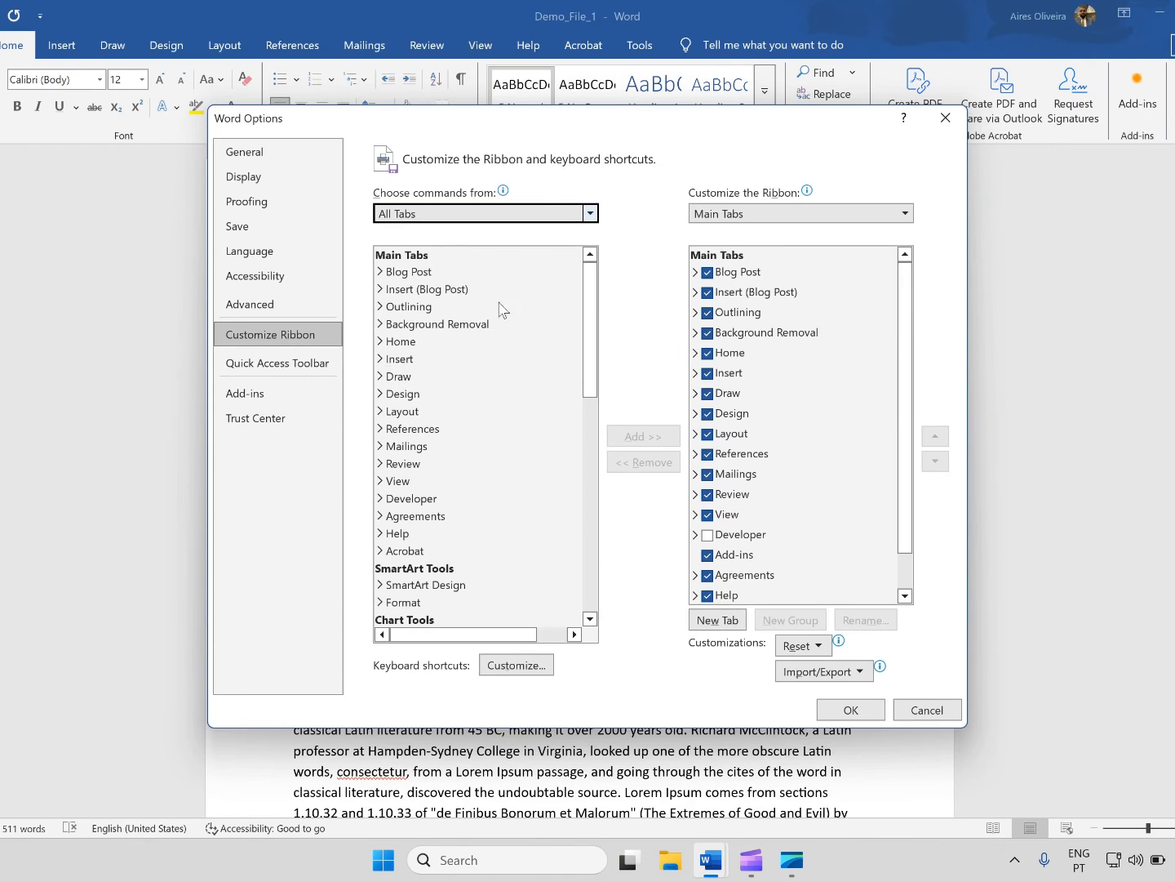
# Step: Set the command source to Main Tabs and expand the Design tab to examine its groups
pyautogui.click(591, 212)
pyautogui.click(433, 341)
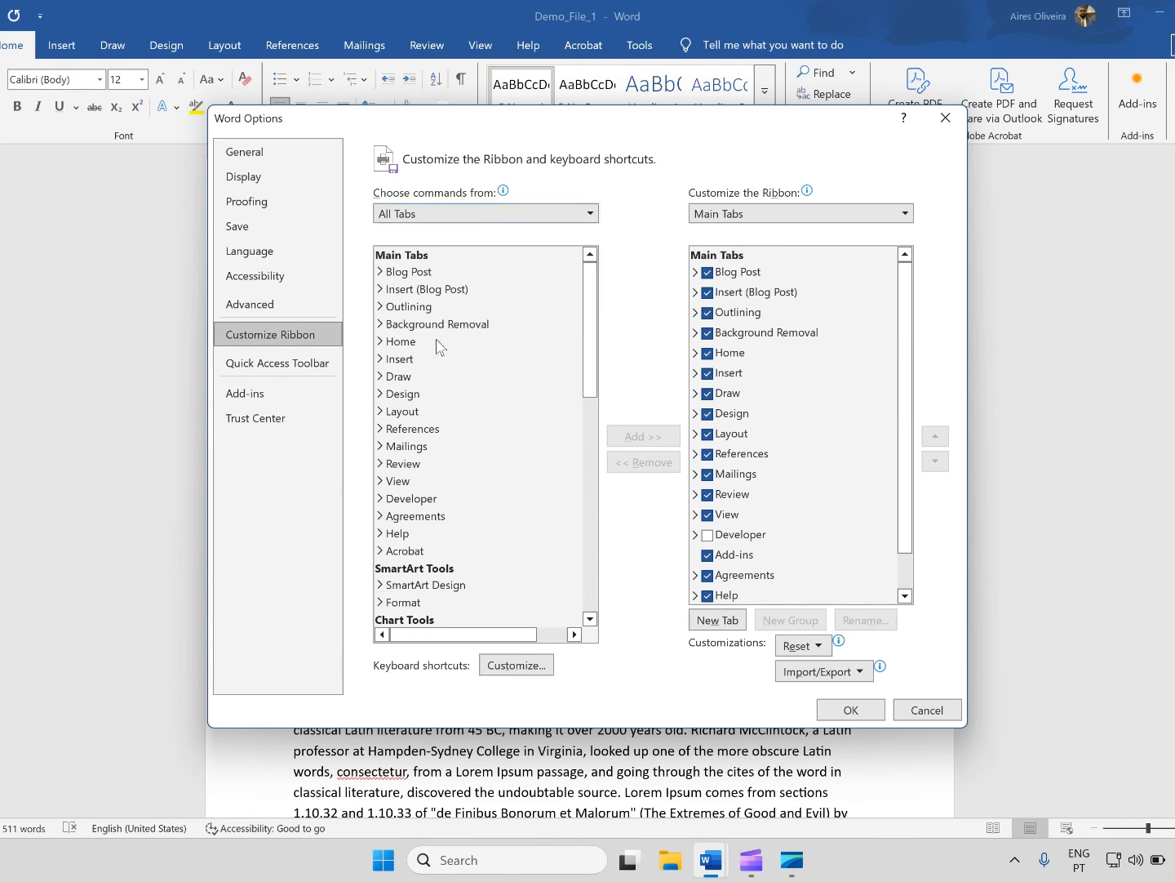
pyautogui.click(380, 394)
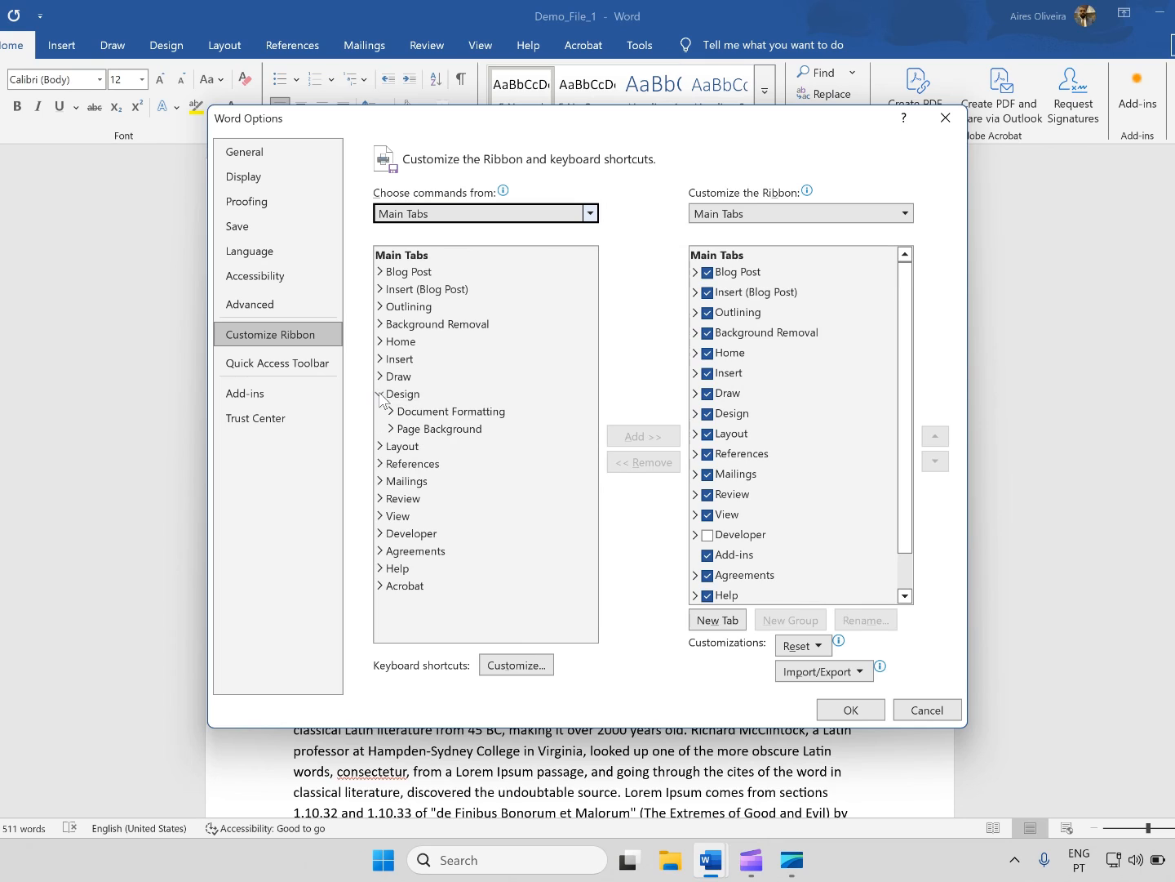
# Step: Show the commands from Tool Tabs, and switch the command source to Custom Tabs and Groups
pyautogui.click(599, 214)
pyautogui.click(453, 363)
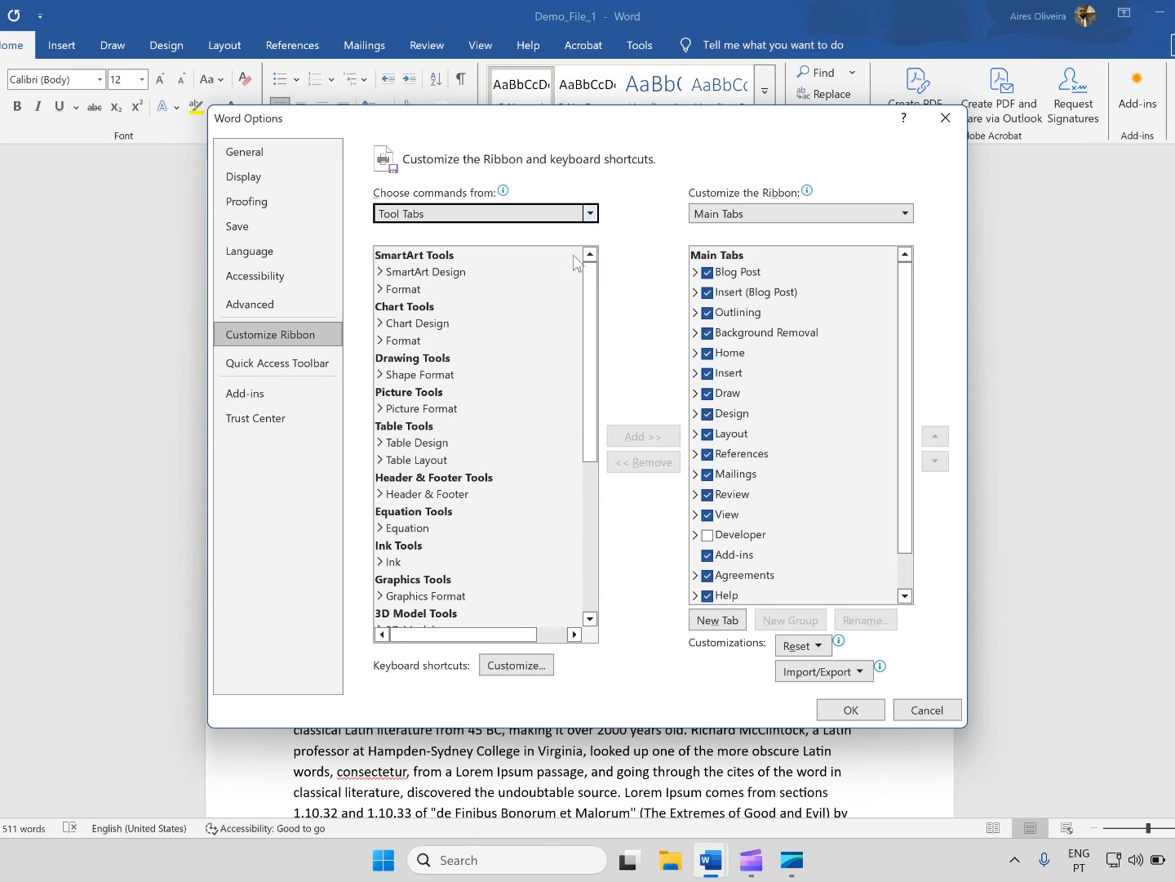
pyautogui.click(592, 214)
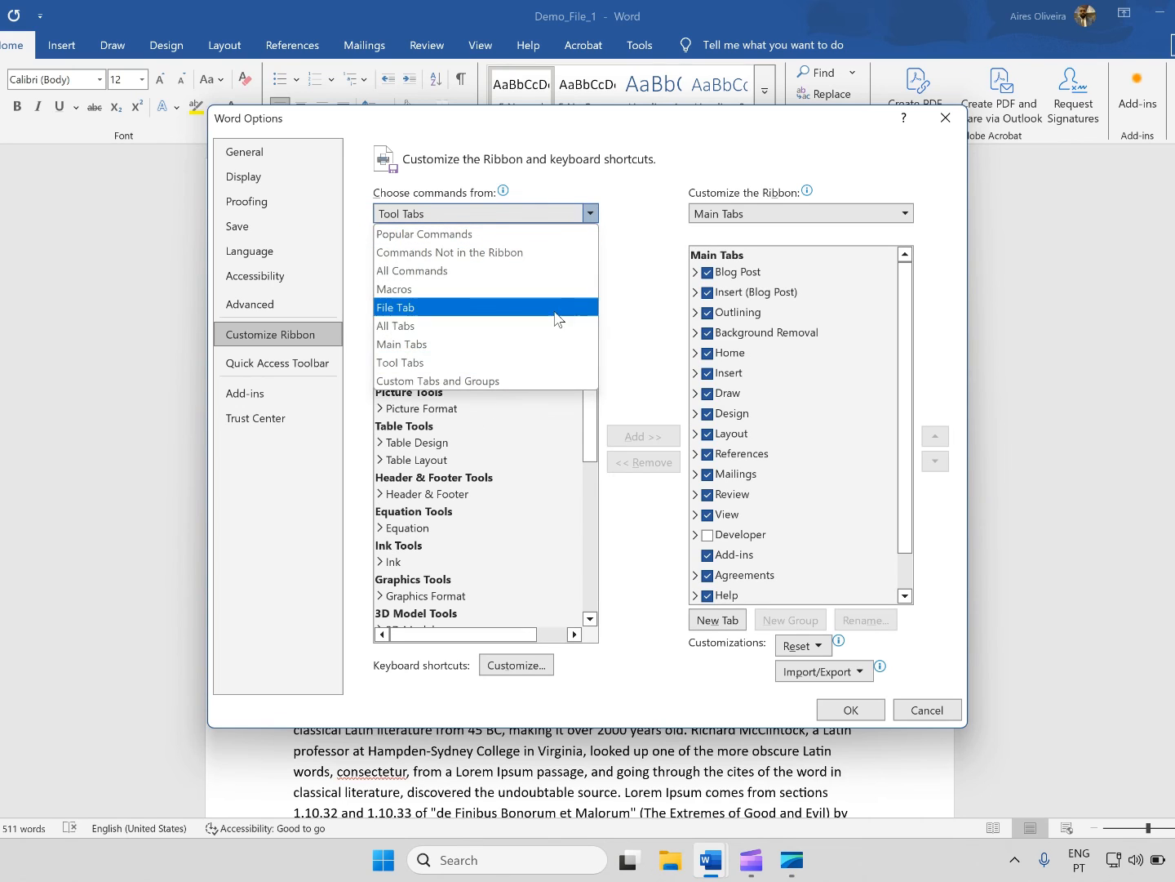
pyautogui.click(493, 381)
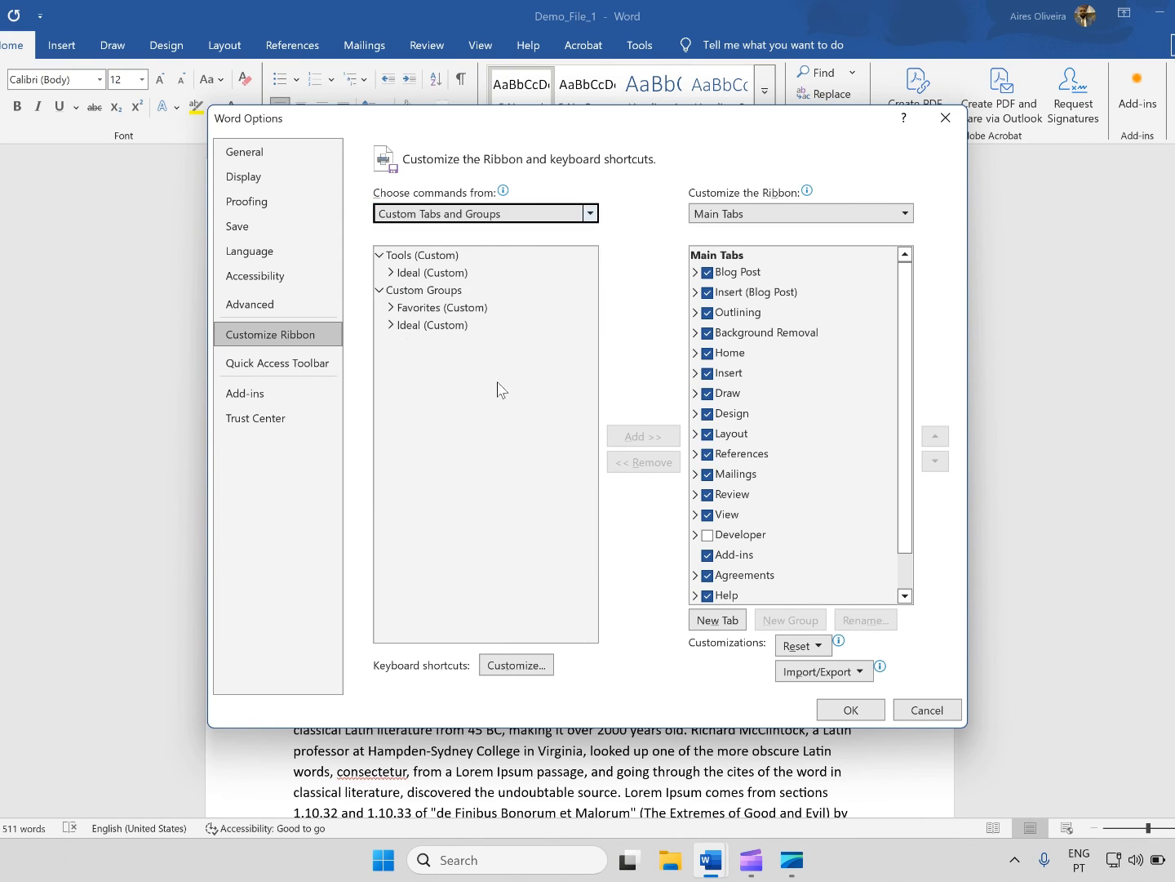
# Step: Set the command source to Popular Commands
pyautogui.click(589, 215)
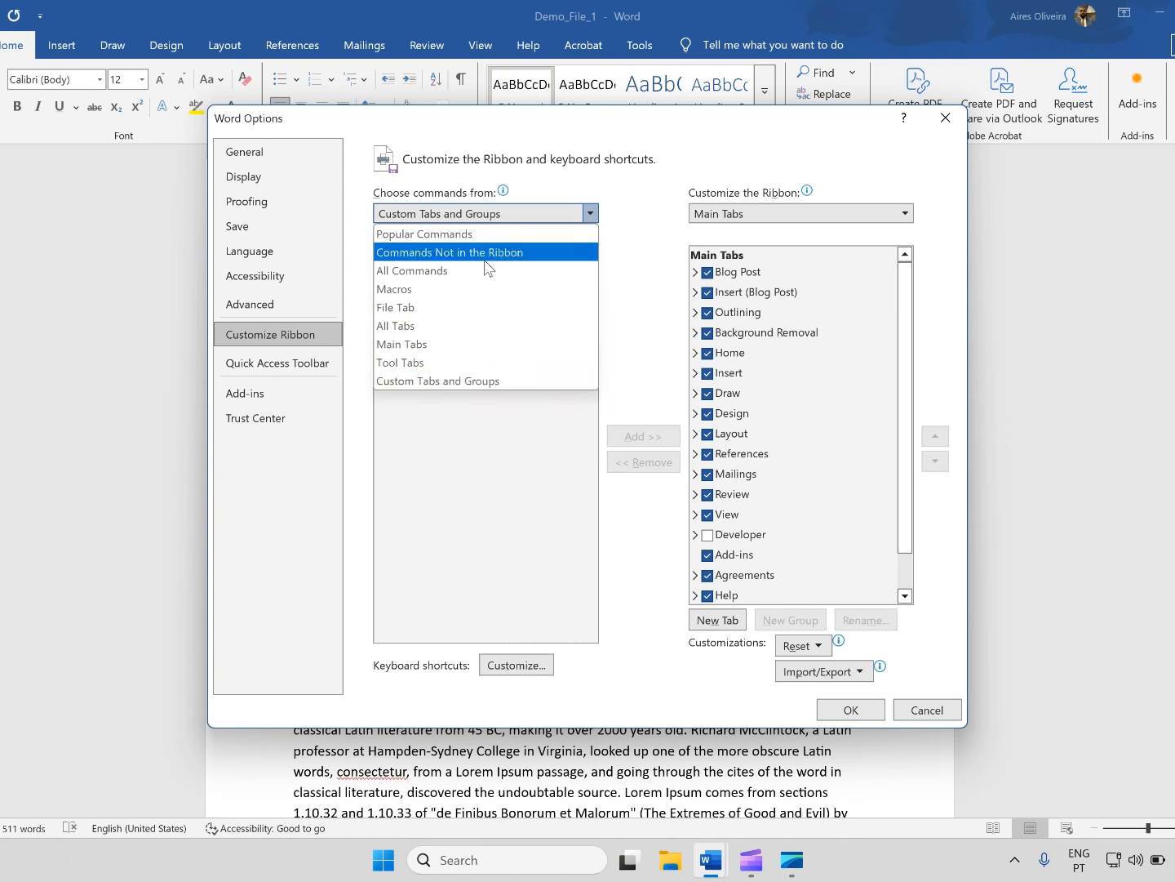
pyautogui.click(487, 233)
pyautogui.moveTo(596, 378)
pyautogui.mouseDown()
pyautogui.moveTo(585, 436)
pyautogui.moveTo(590, 374)
pyautogui.mouseUp()
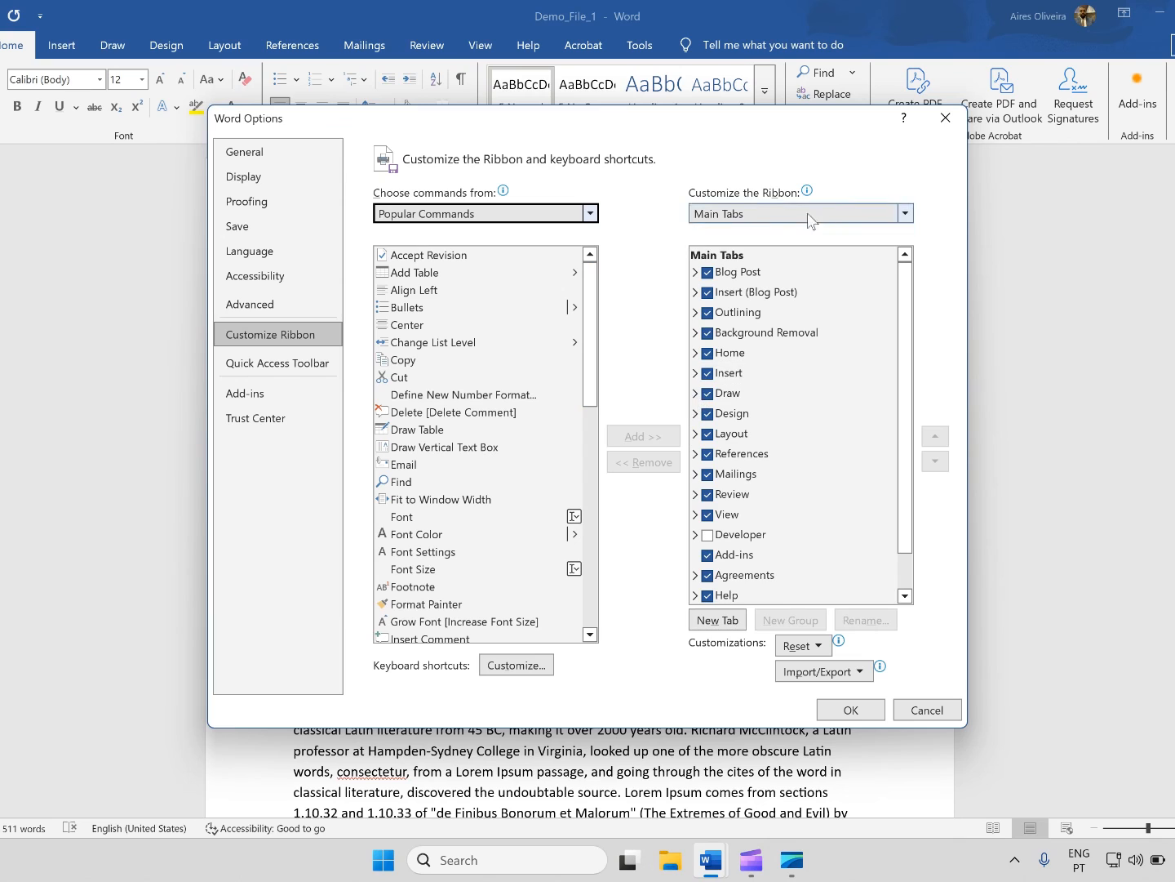
# Step: Examine the Insert tab's groups in the Main Tabs list, including the commands in its Pages group, and collapse the tab again
pyautogui.click(695, 372)
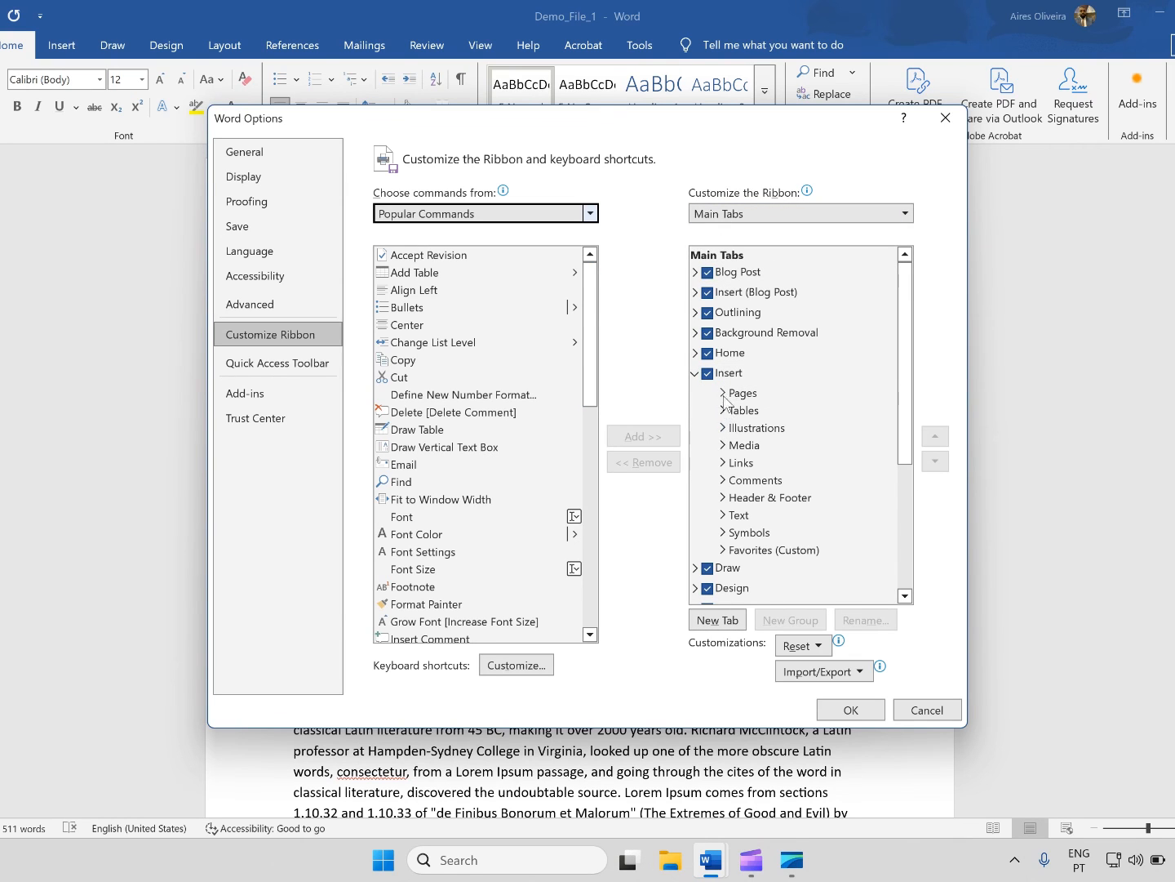
pyautogui.click(723, 393)
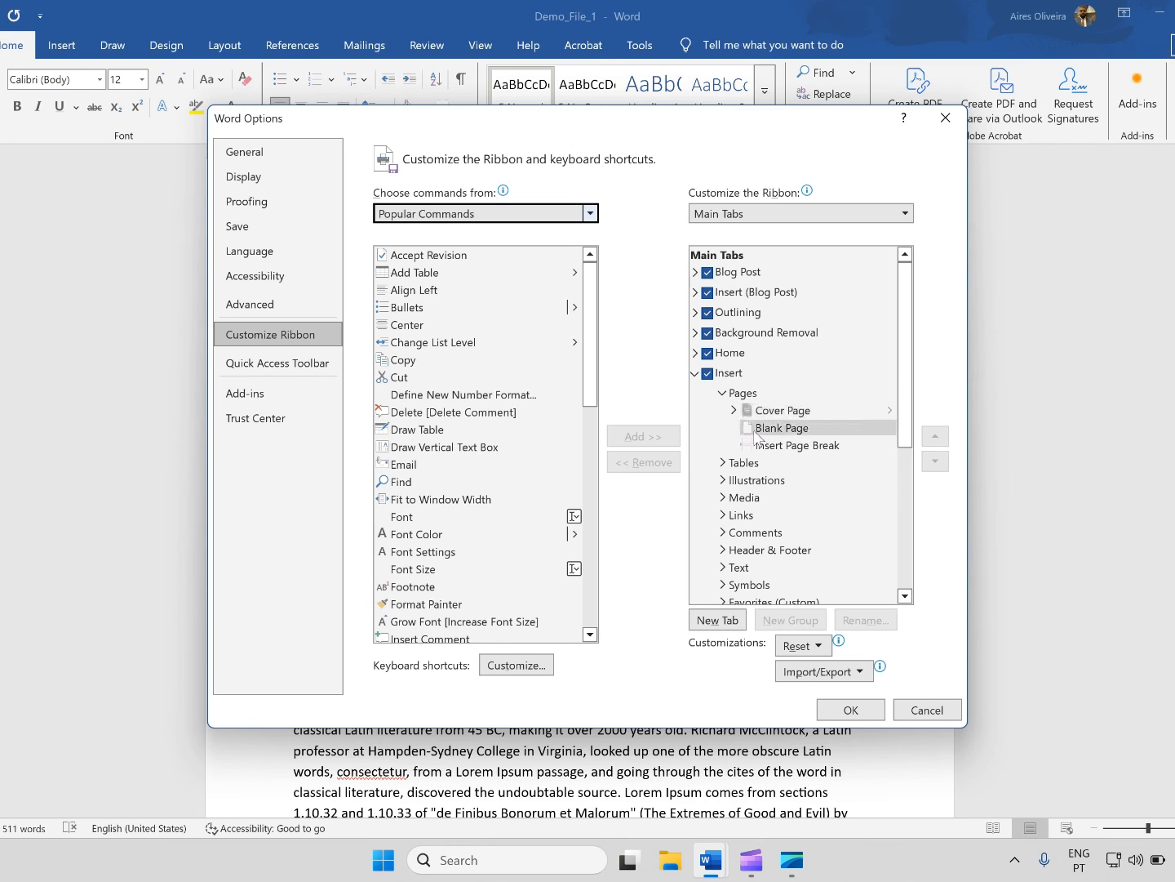
pyautogui.click(756, 413)
pyautogui.click(772, 428)
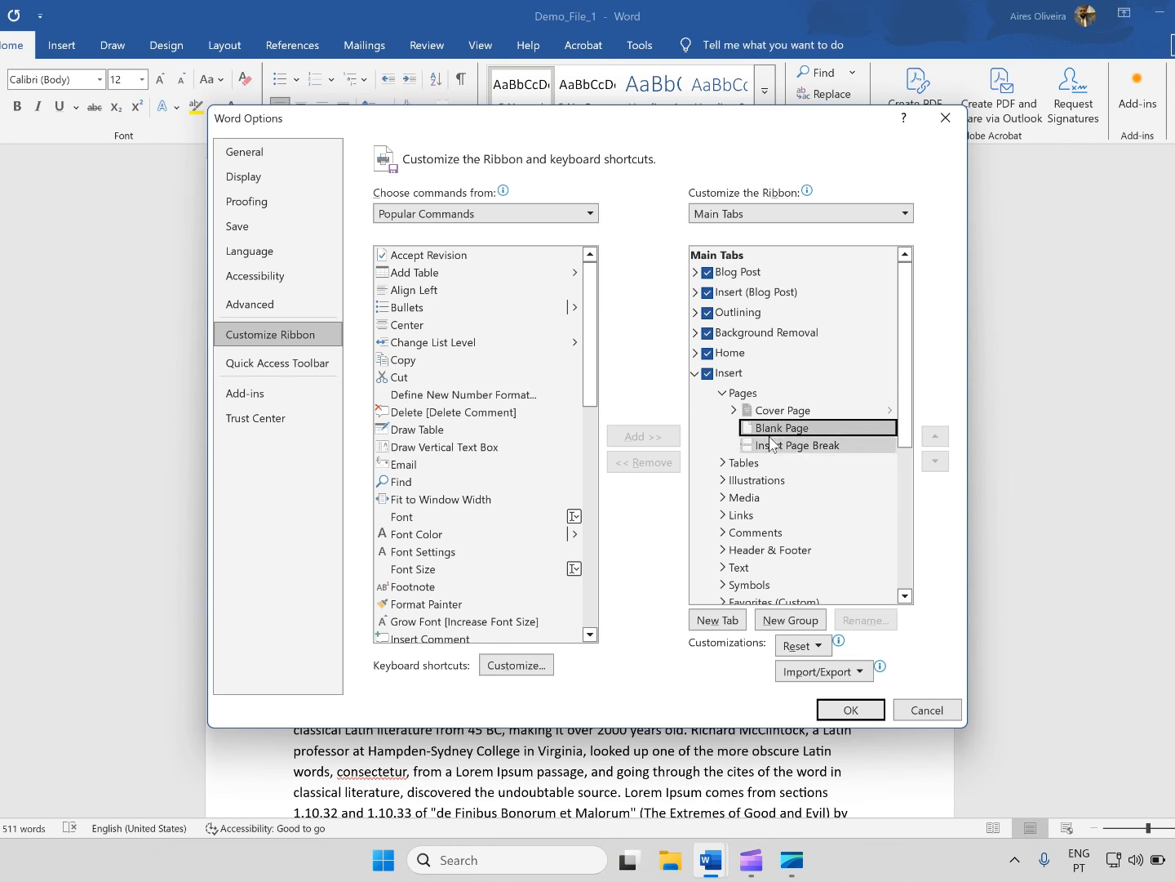
pyautogui.press('Down')
pyautogui.click(773, 414)
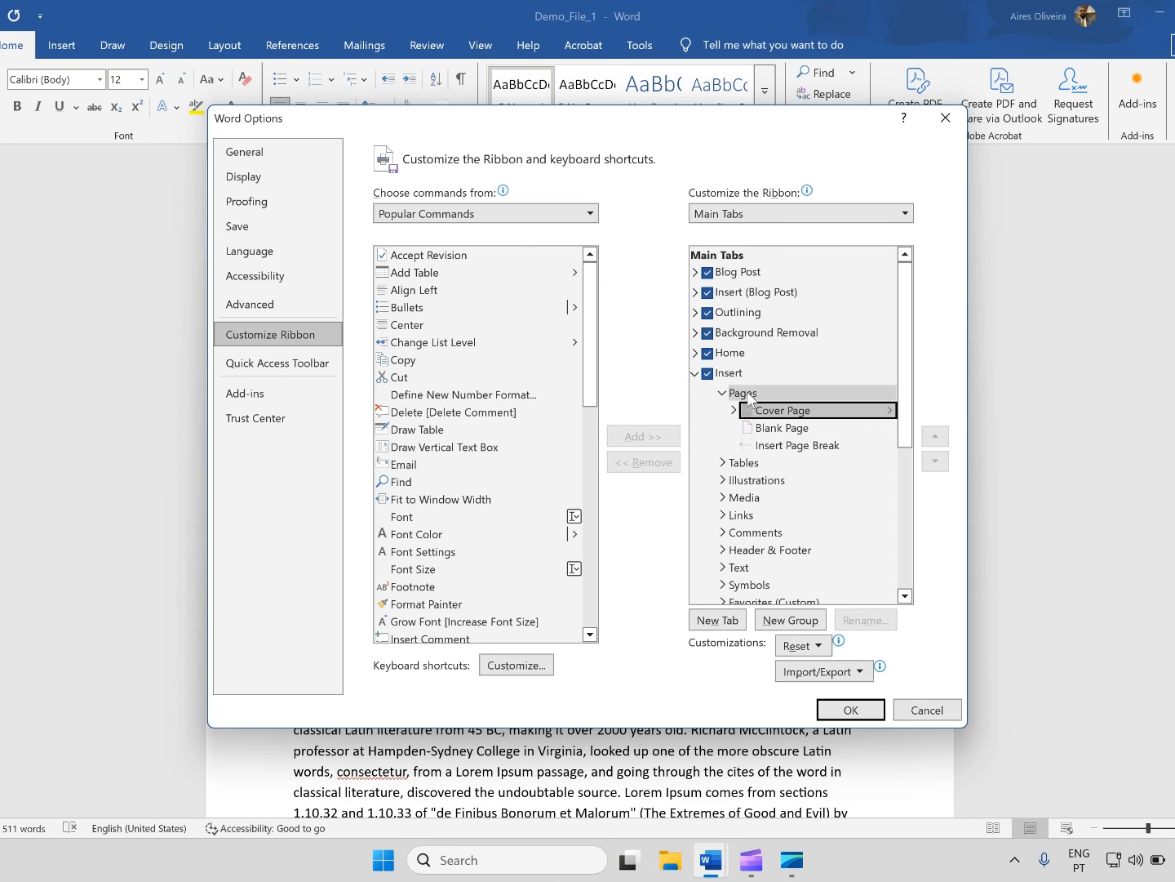
pyautogui.click(694, 375)
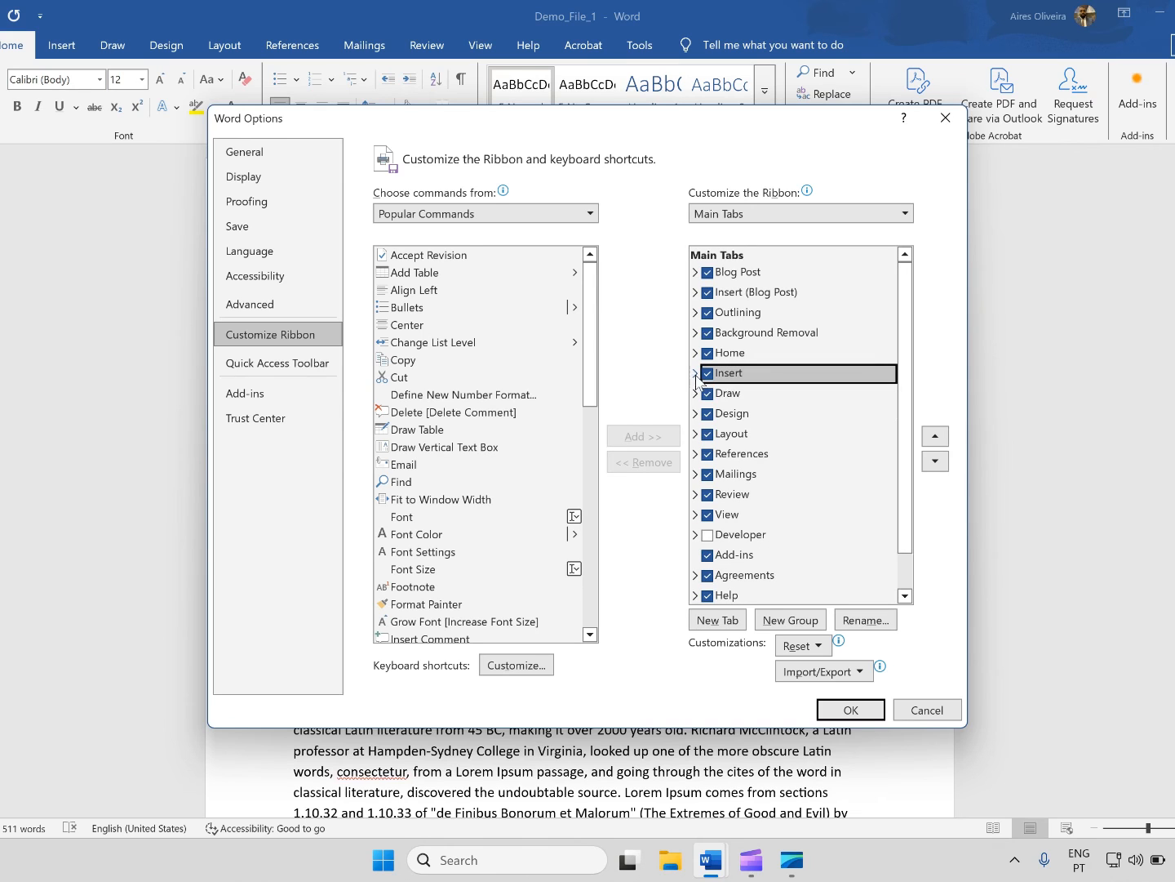
pyautogui.moveTo(597, 355); pyautogui.dragTo(602, 323)
pyautogui.moveTo(592, 371)
pyautogui.mouseDown()
pyautogui.moveTo(590, 382)
pyautogui.moveTo(597, 346)
pyautogui.mouseUp()
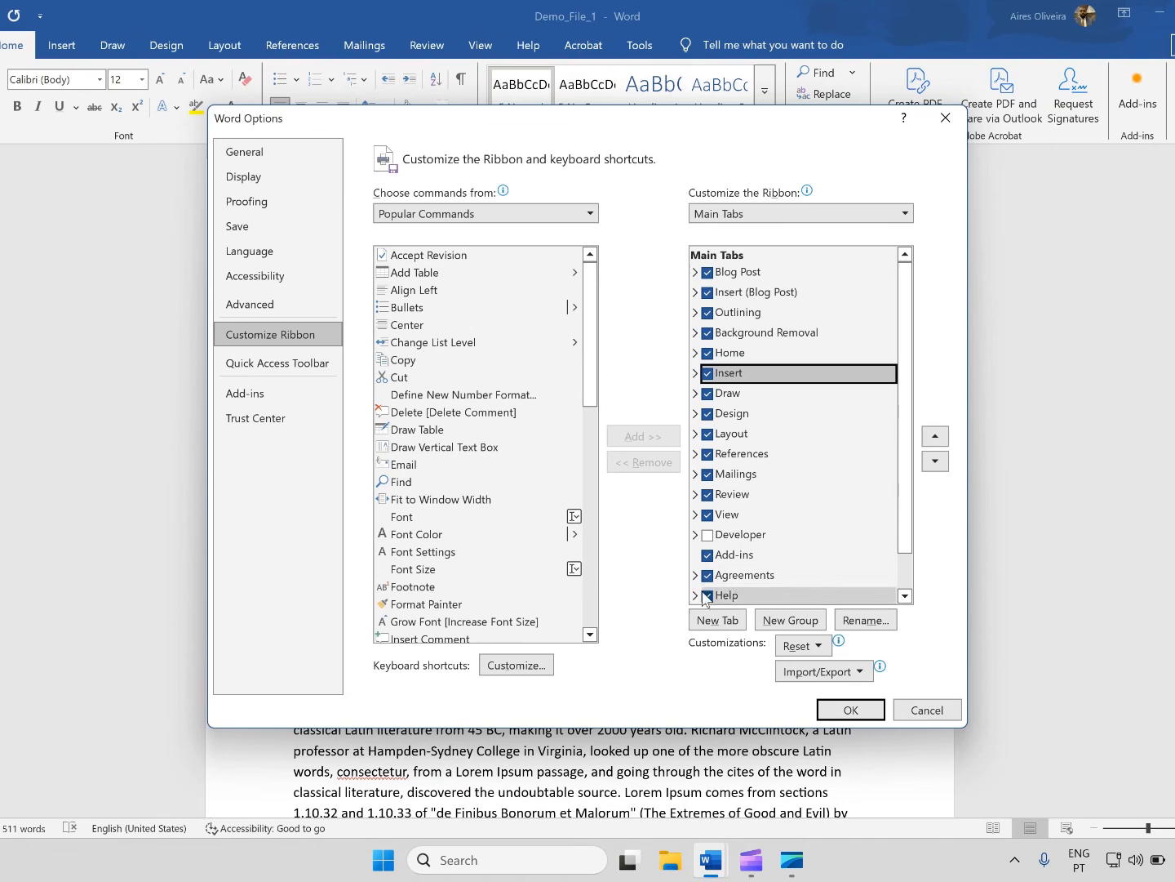
# Step: Create a new custom ribbon tab after Insert and rename it Extra Features
pyautogui.click(723, 627)
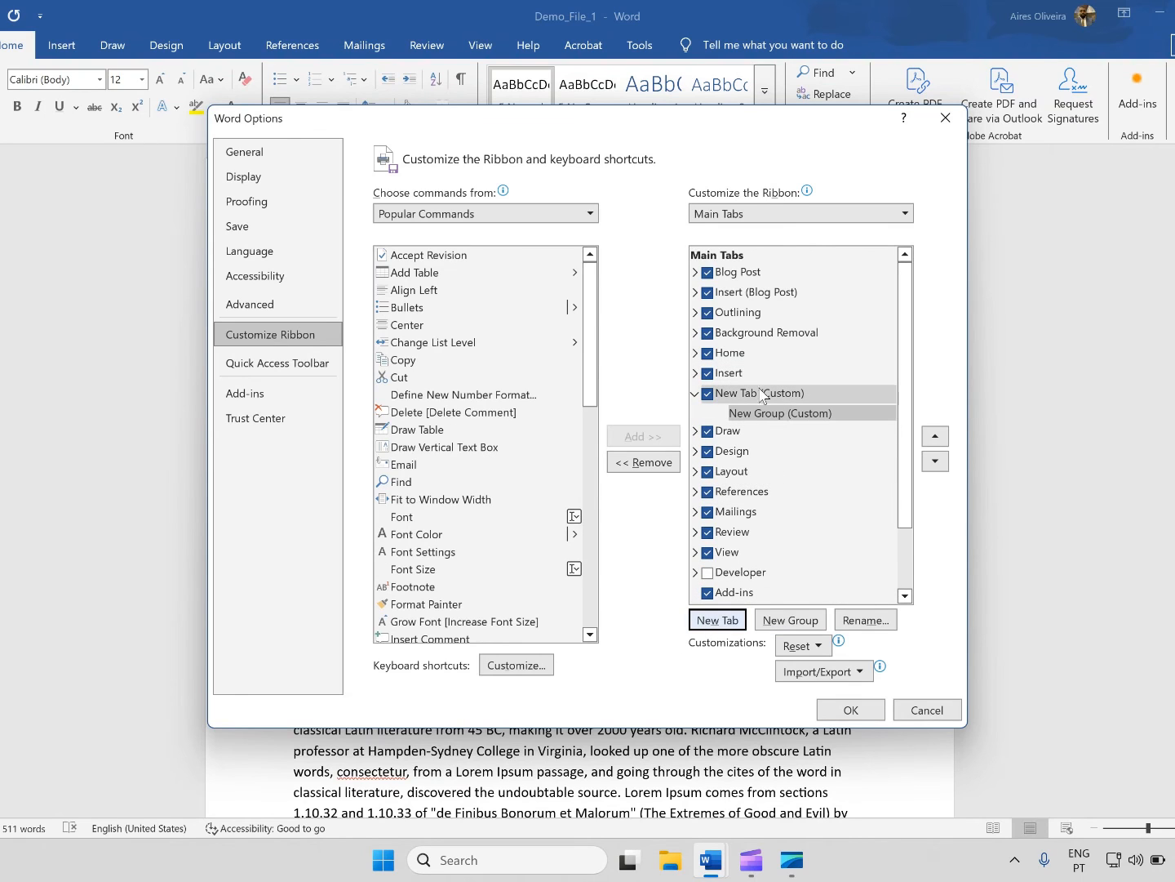
pyautogui.rightClick(772, 394)
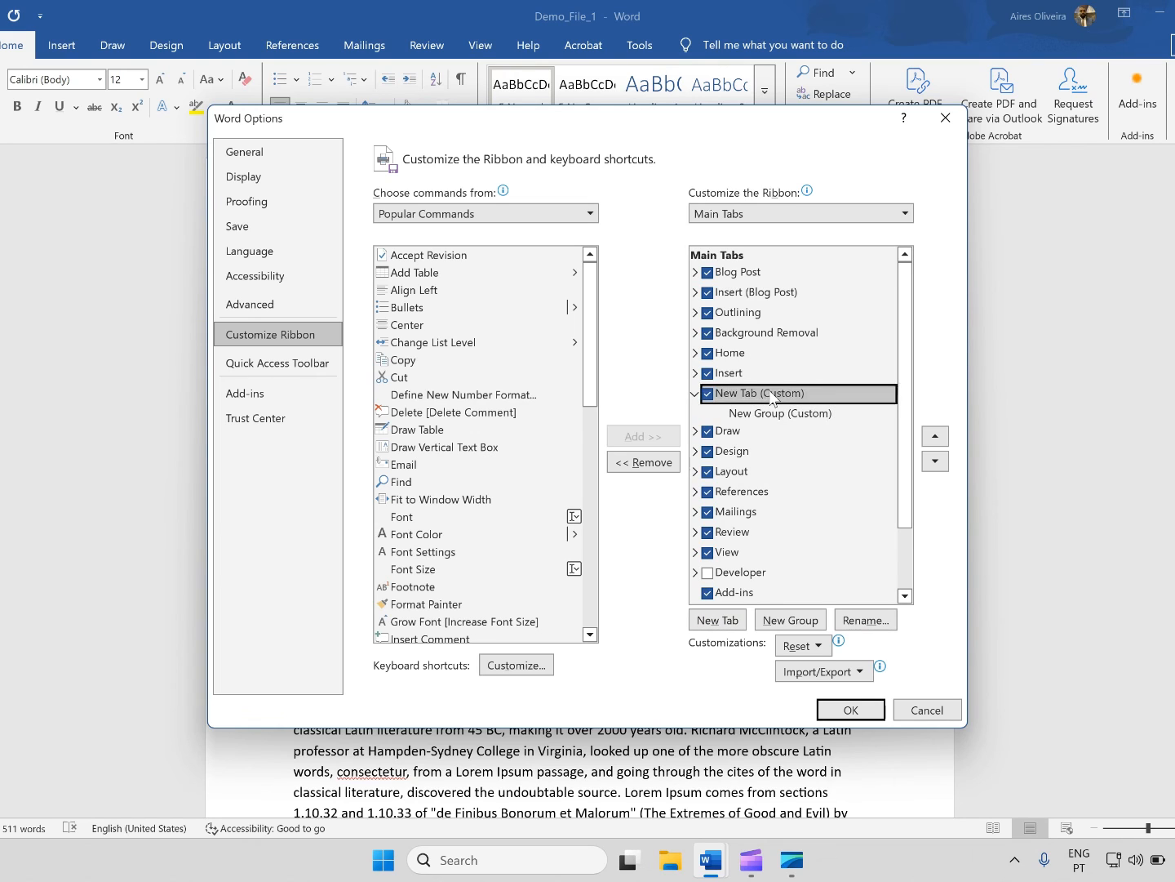
pyautogui.click(820, 449)
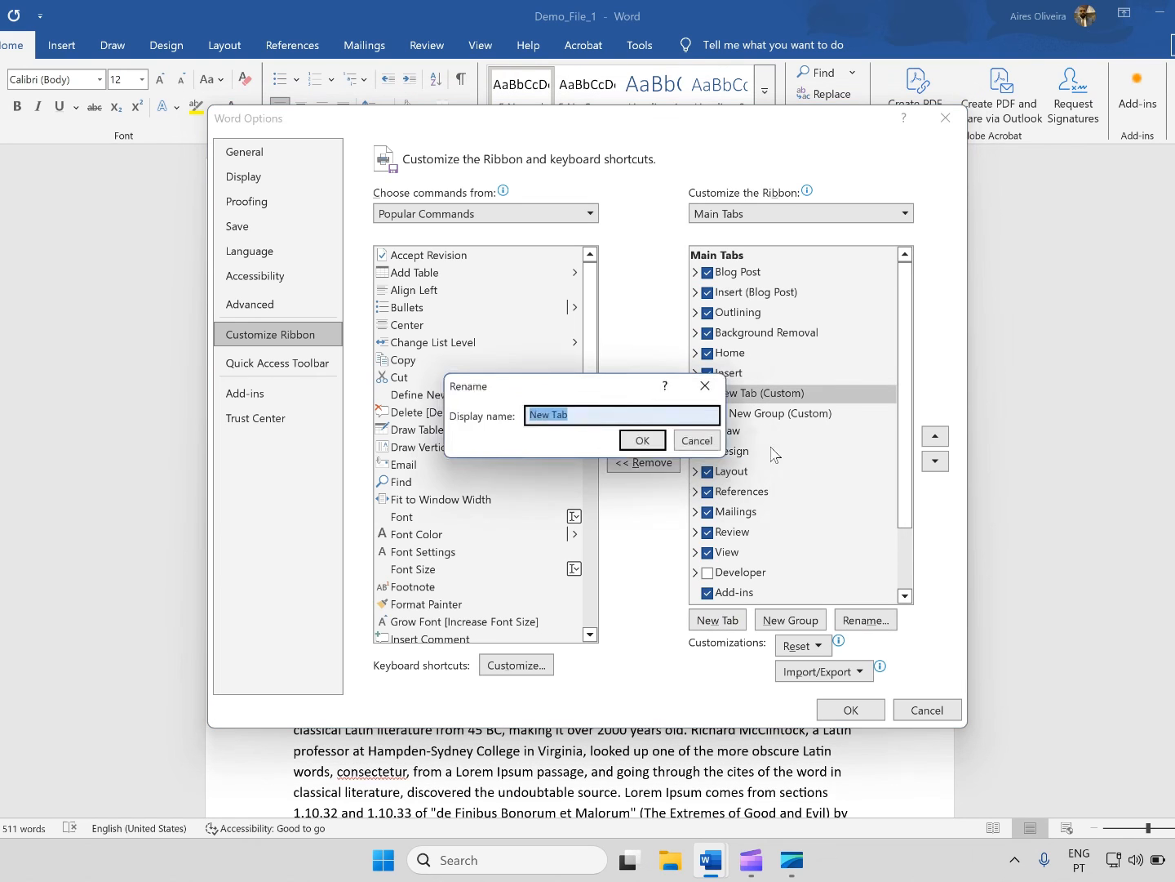
pyautogui.click(596, 421)
pyautogui.moveTo(592, 413); pyautogui.dragTo(523, 419)
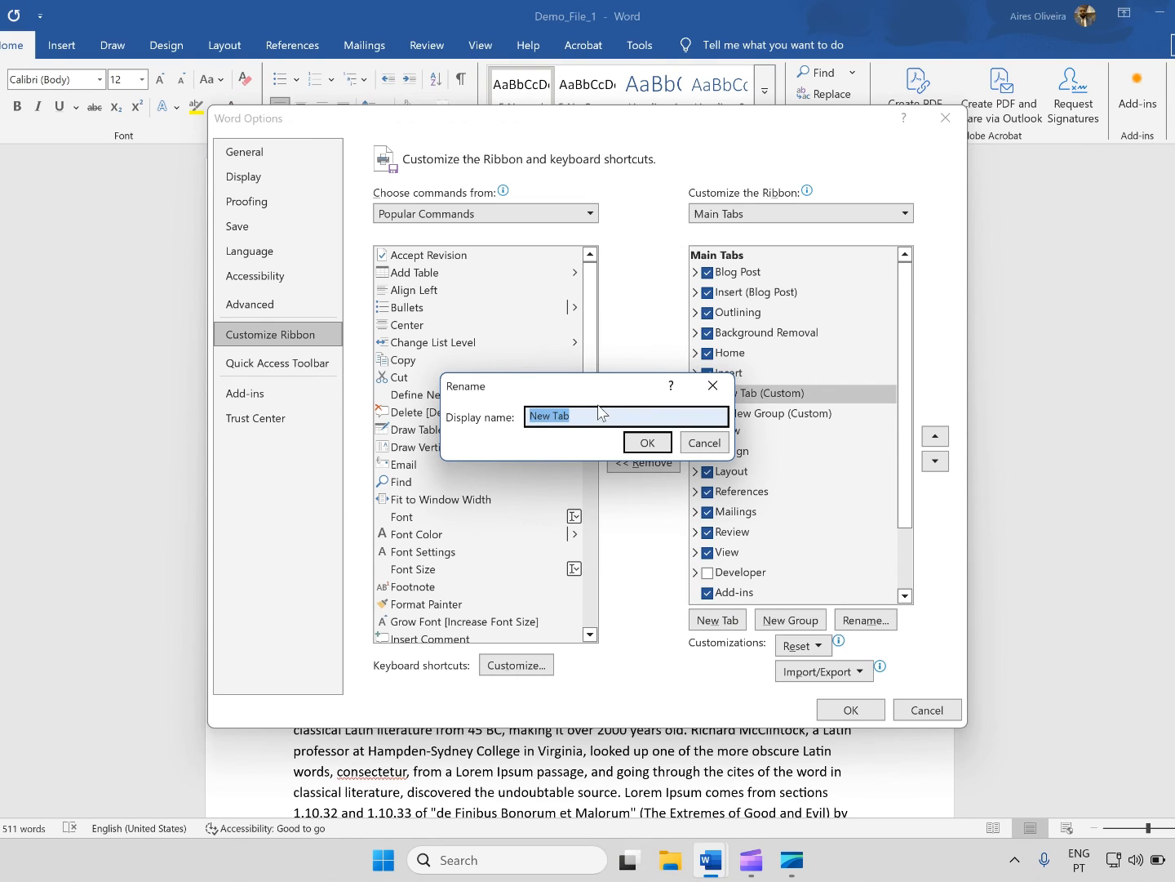
pyautogui.write('R')
pyautogui.click(647, 443)
# Step: Rename the new group in the Extra Features tab as Daily Use and give it the yellow smiley symbol
pyautogui.click(788, 414)
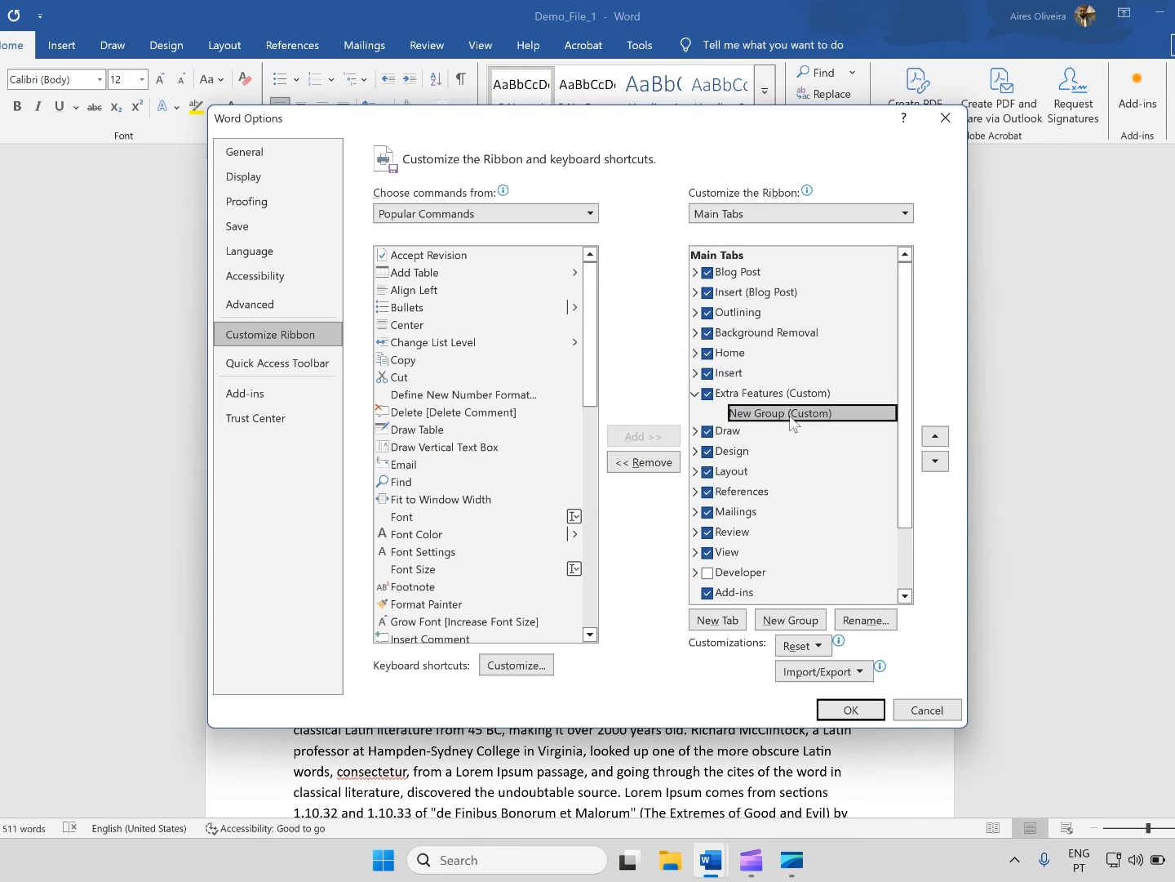
pyautogui.rightClick(790, 417)
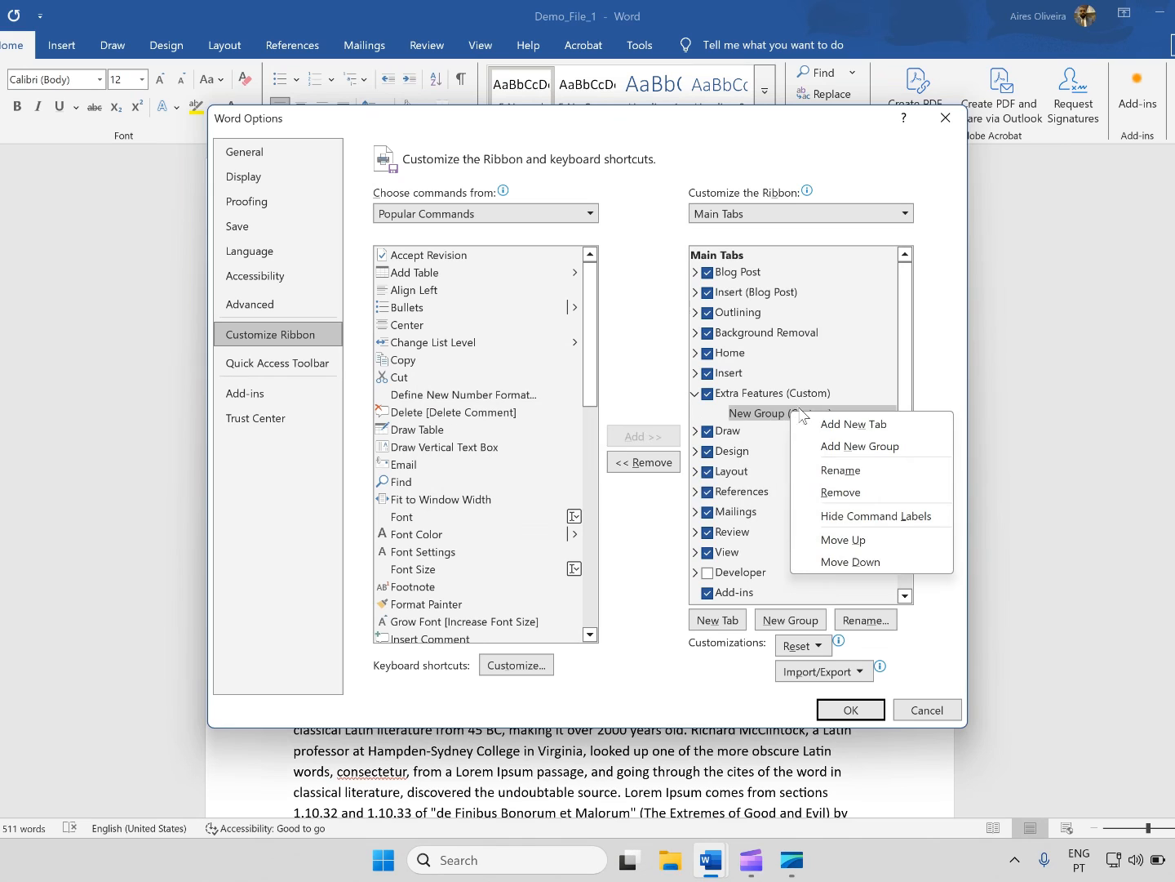
pyautogui.click(867, 471)
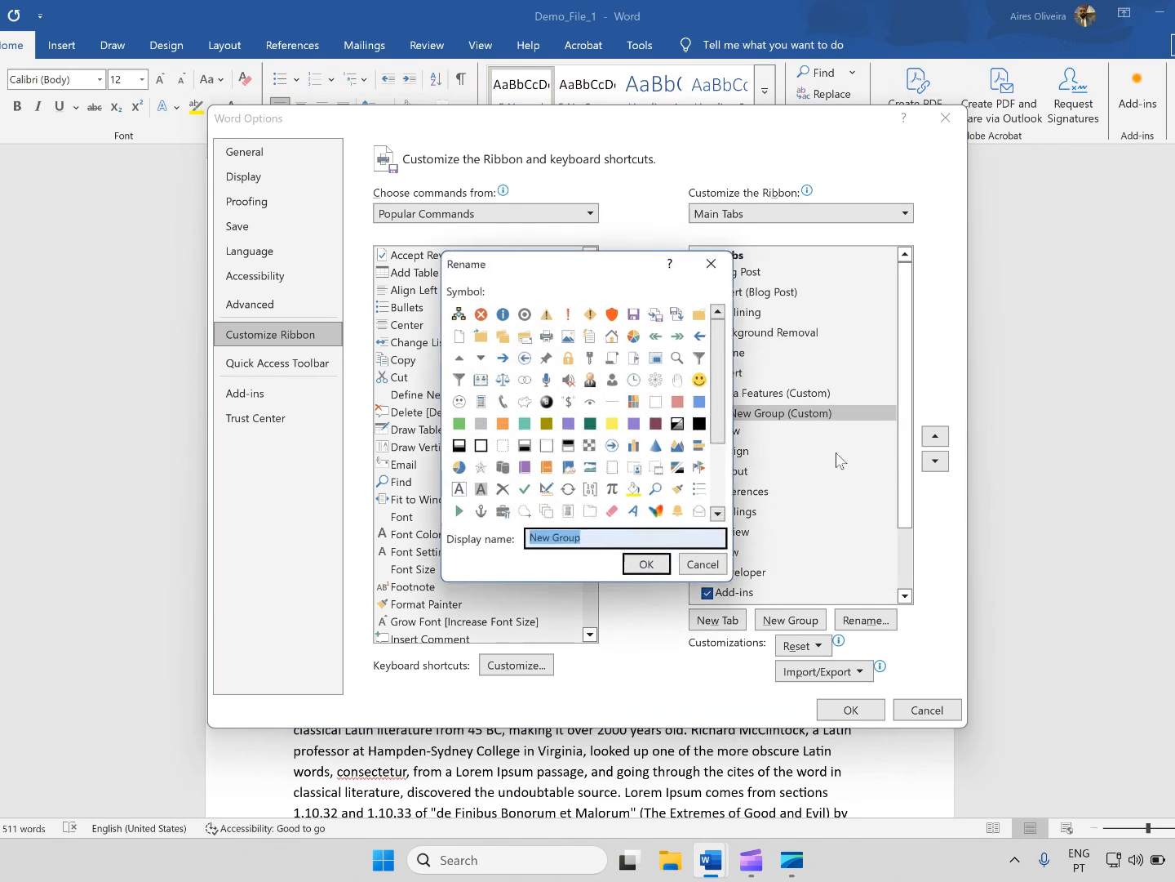
pyautogui.click(598, 541)
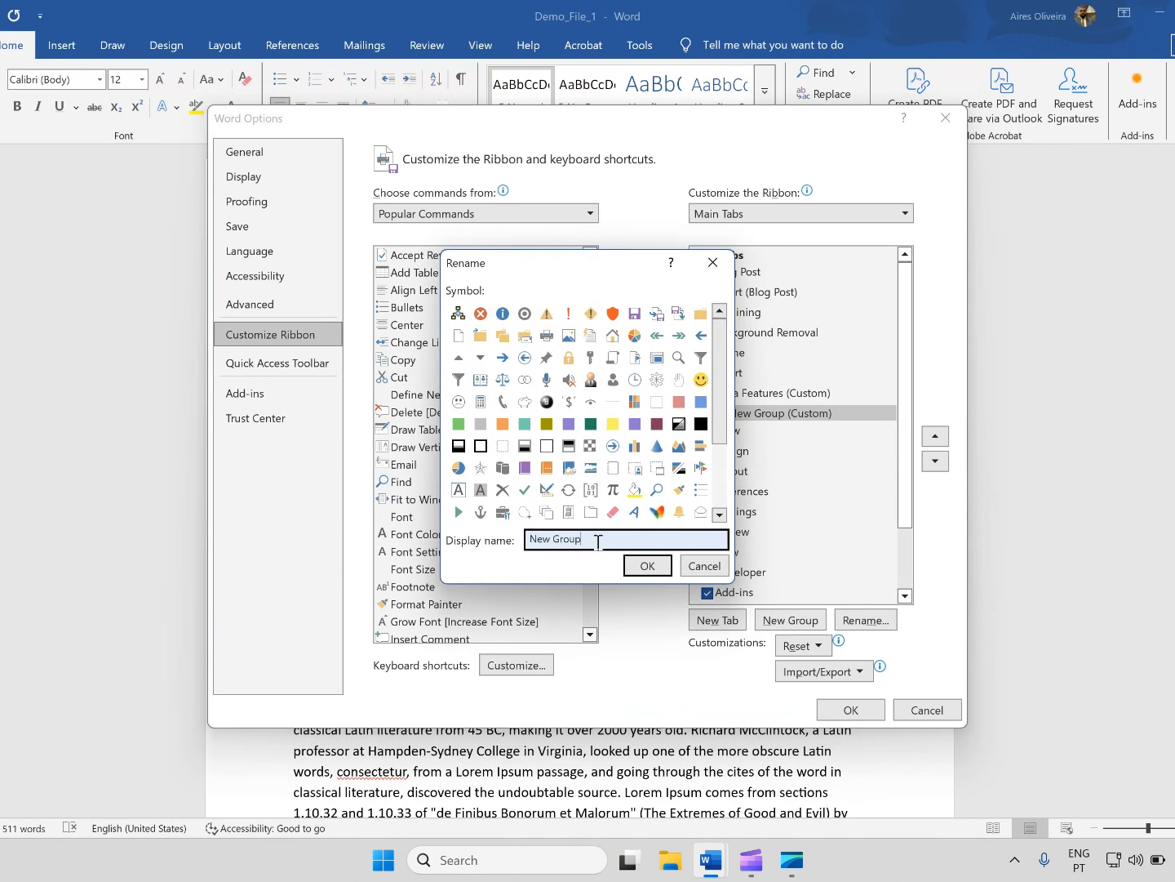
pyautogui.moveTo(599, 541); pyautogui.dragTo(473, 551)
pyautogui.write('New Features')
pyautogui.moveTo(608, 539); pyautogui.dragTo(343, 542)
pyautogui.write('Daily Use')
pyautogui.moveTo(723, 390); pyautogui.dragTo(722, 429)
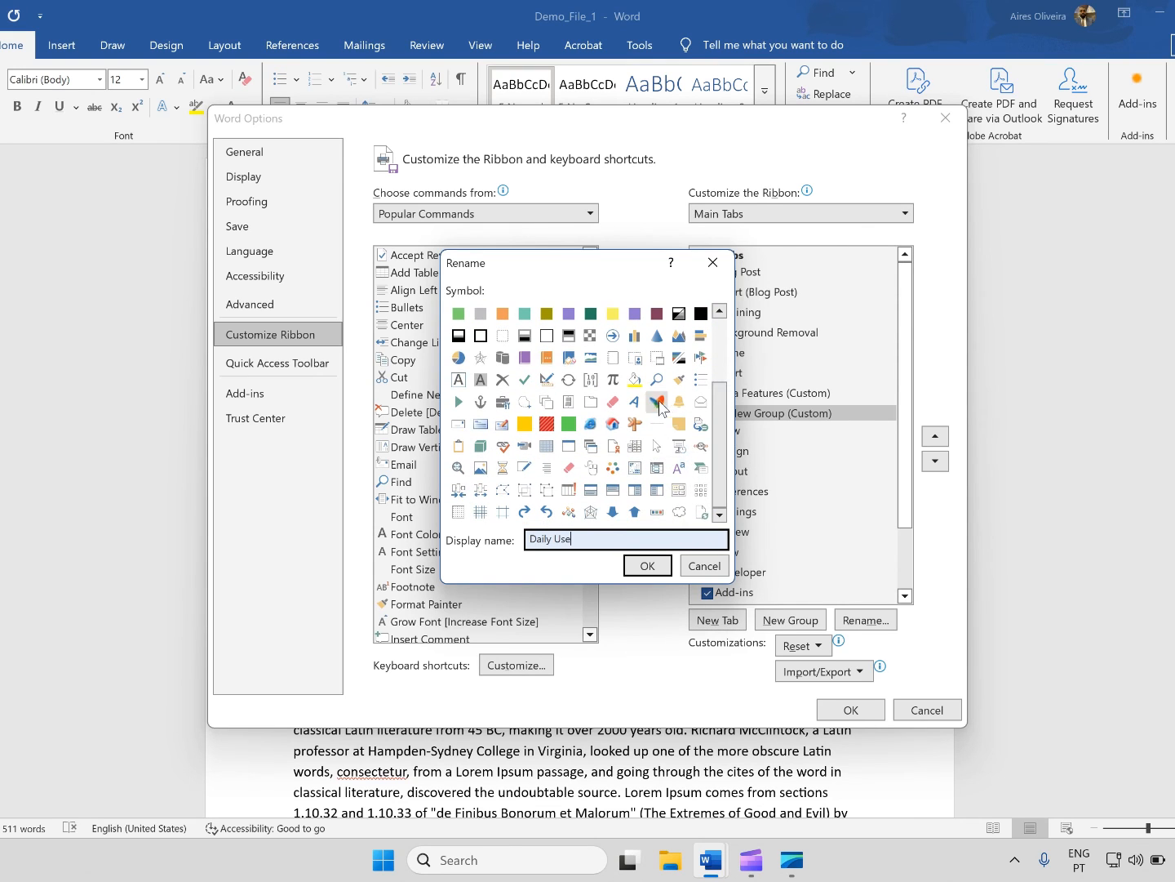
pyautogui.moveTo(722, 419); pyautogui.dragTo(723, 367)
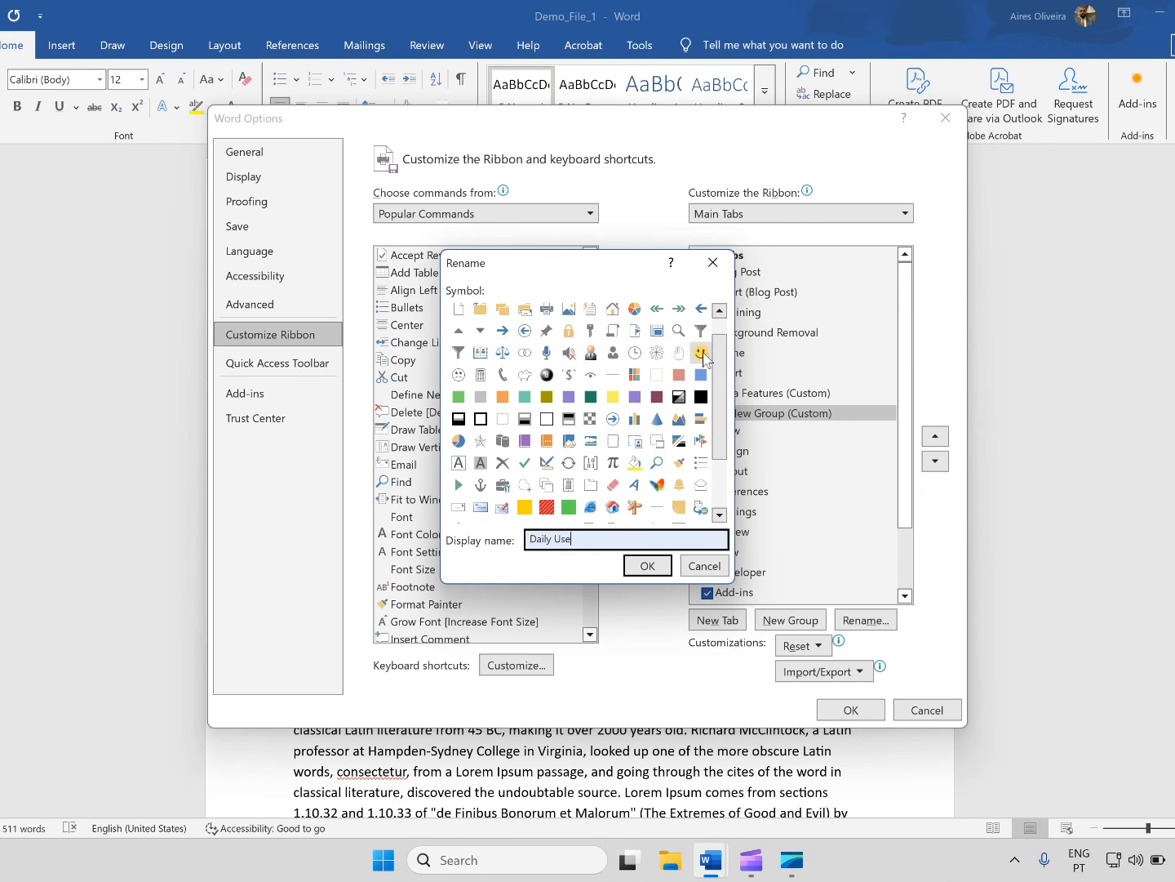
pyautogui.click(700, 352)
pyautogui.click(648, 571)
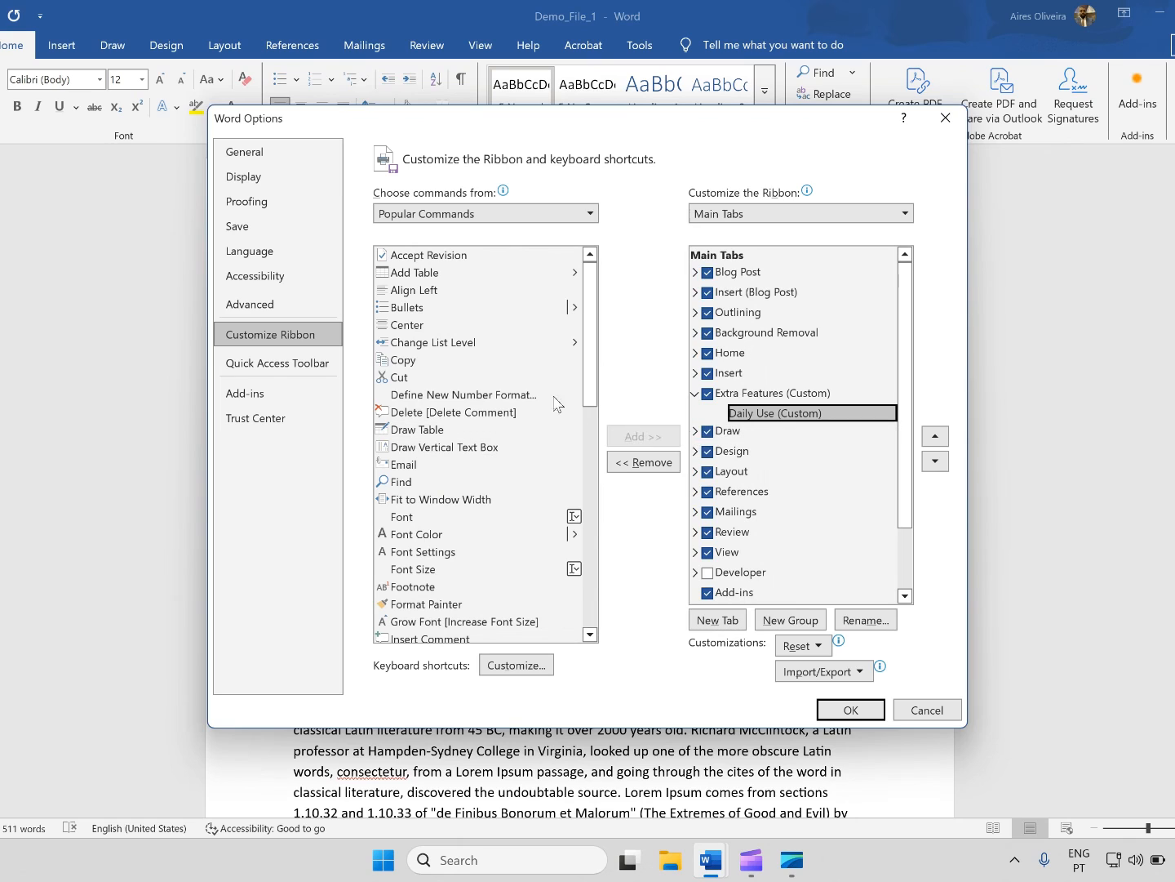
# Step: Set the command source to Commands Not in the Ribbon and add Collapse Heading to the Daily Use group
pyautogui.click(519, 214)
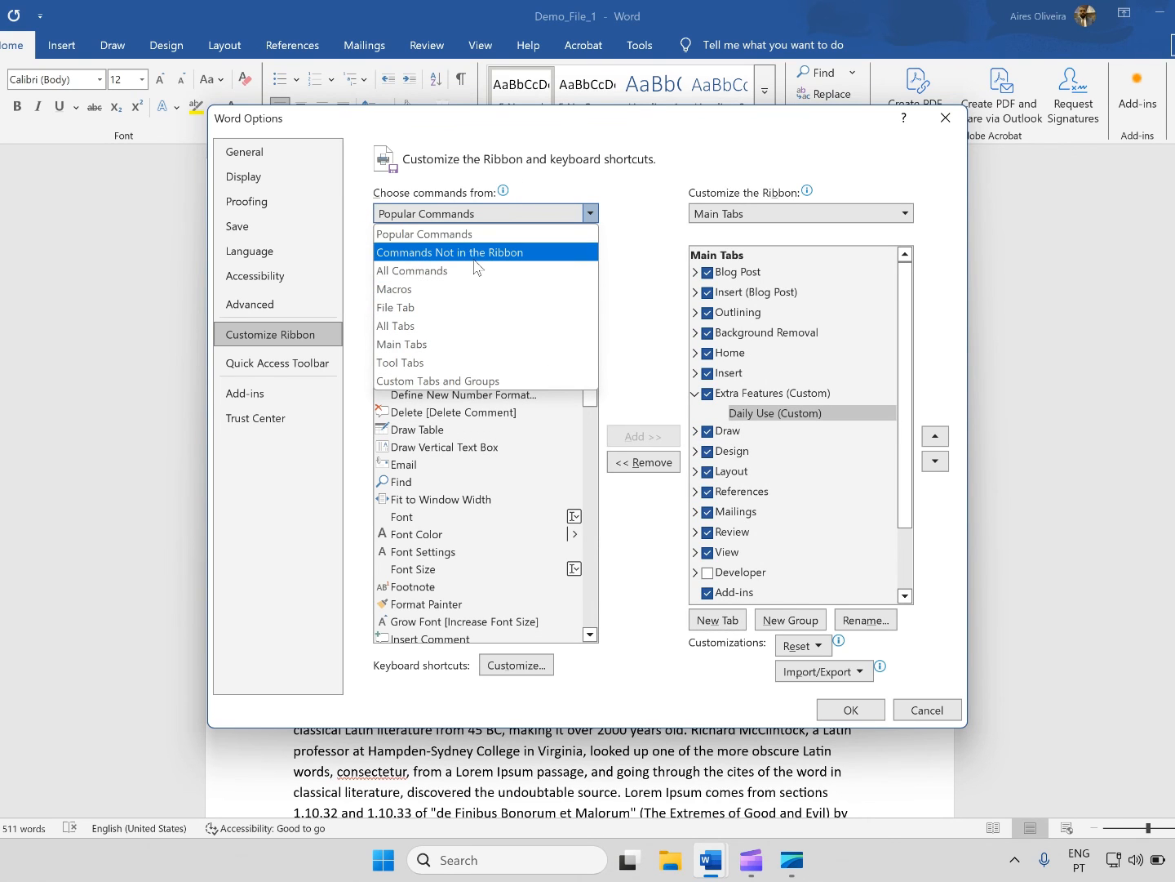
pyautogui.press('Escape')
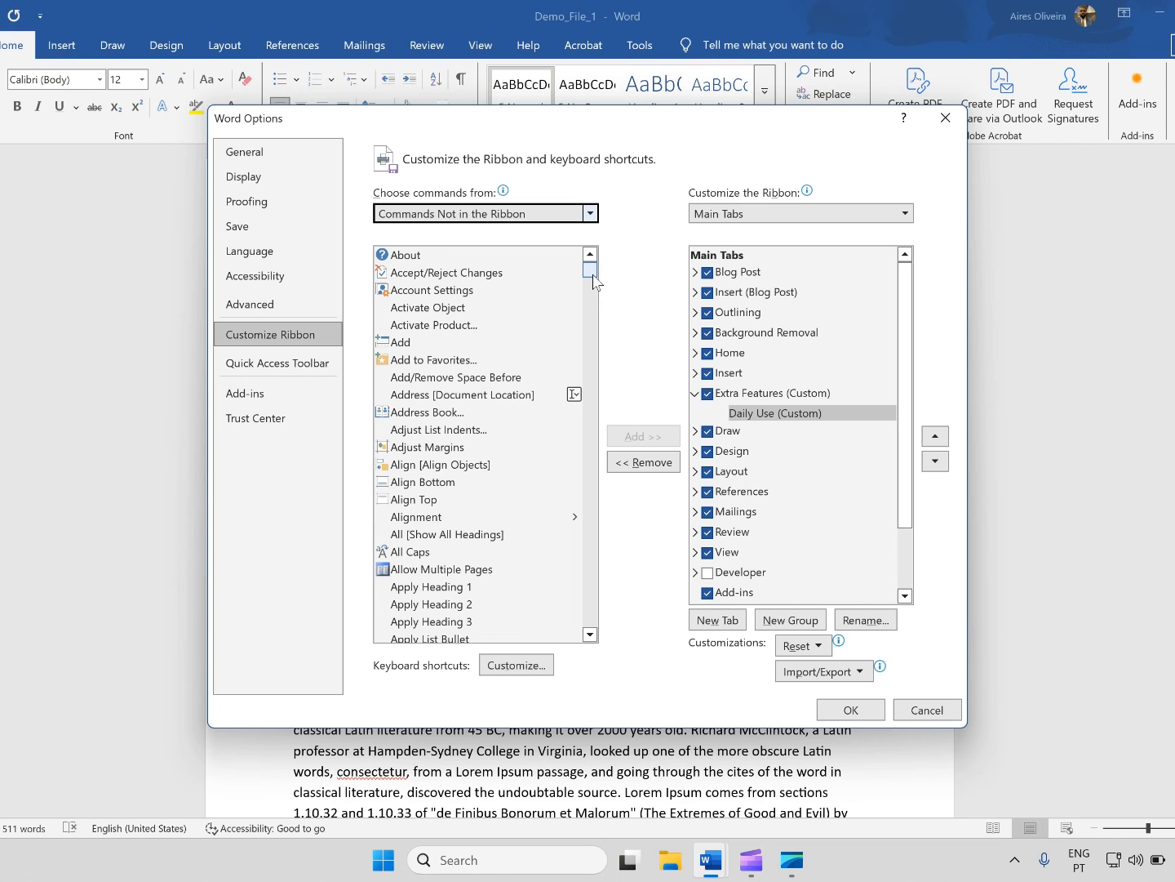
pyautogui.click(760, 413)
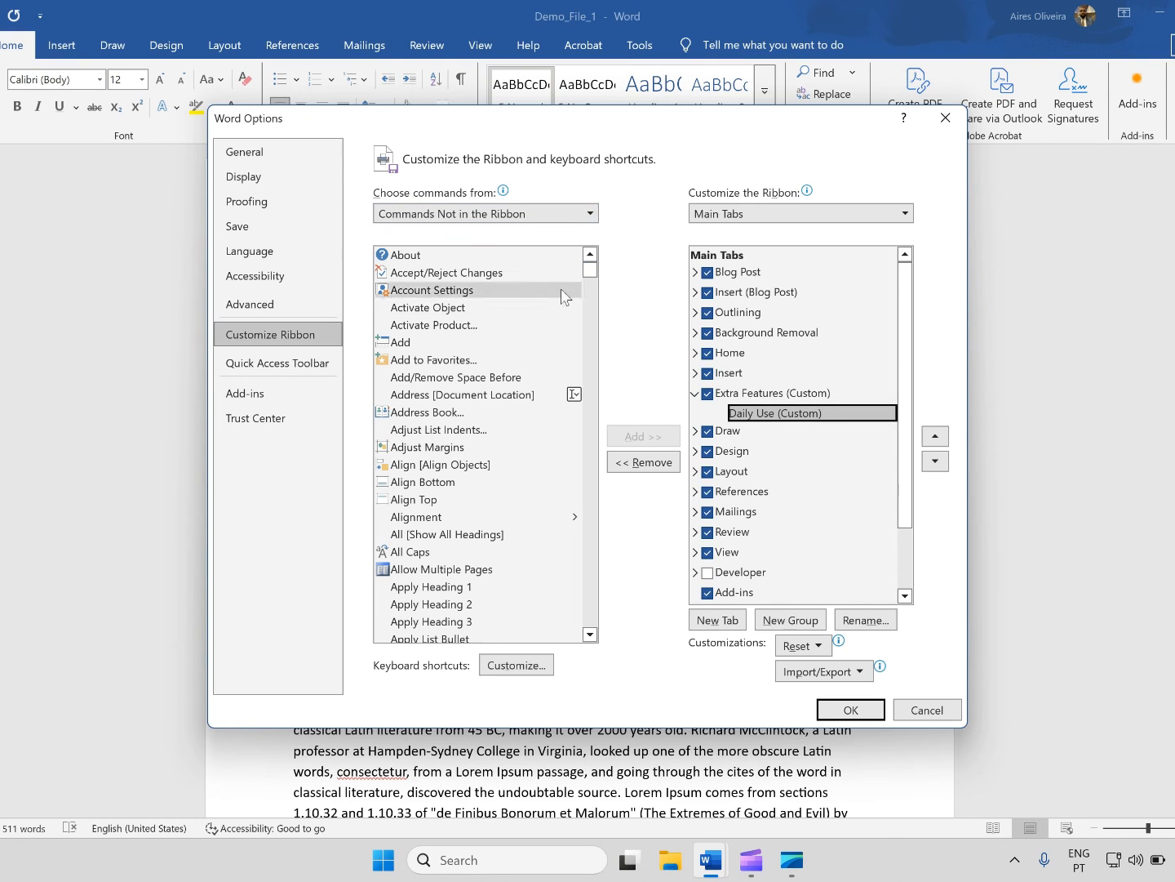
pyautogui.moveTo(590, 272); pyautogui.dragTo(591, 320)
pyautogui.click(473, 328)
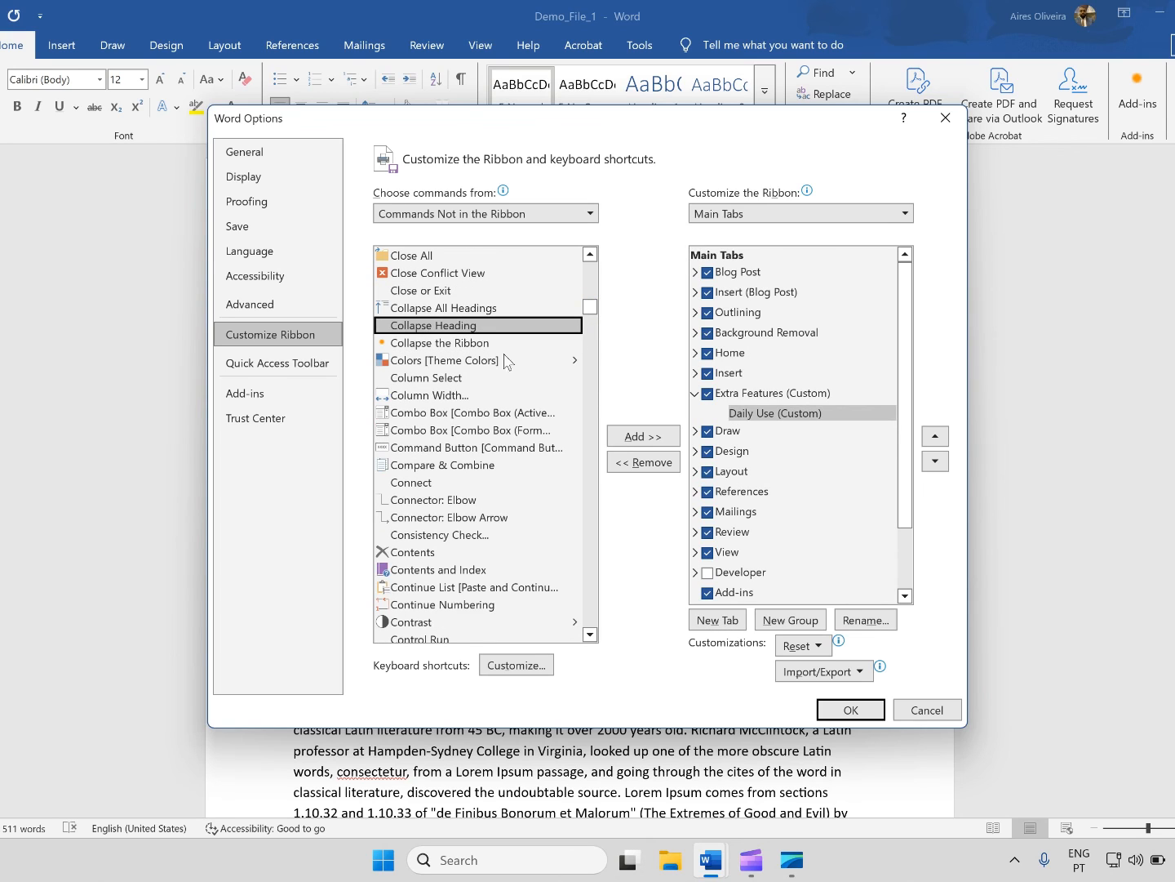
pyautogui.click(642, 437)
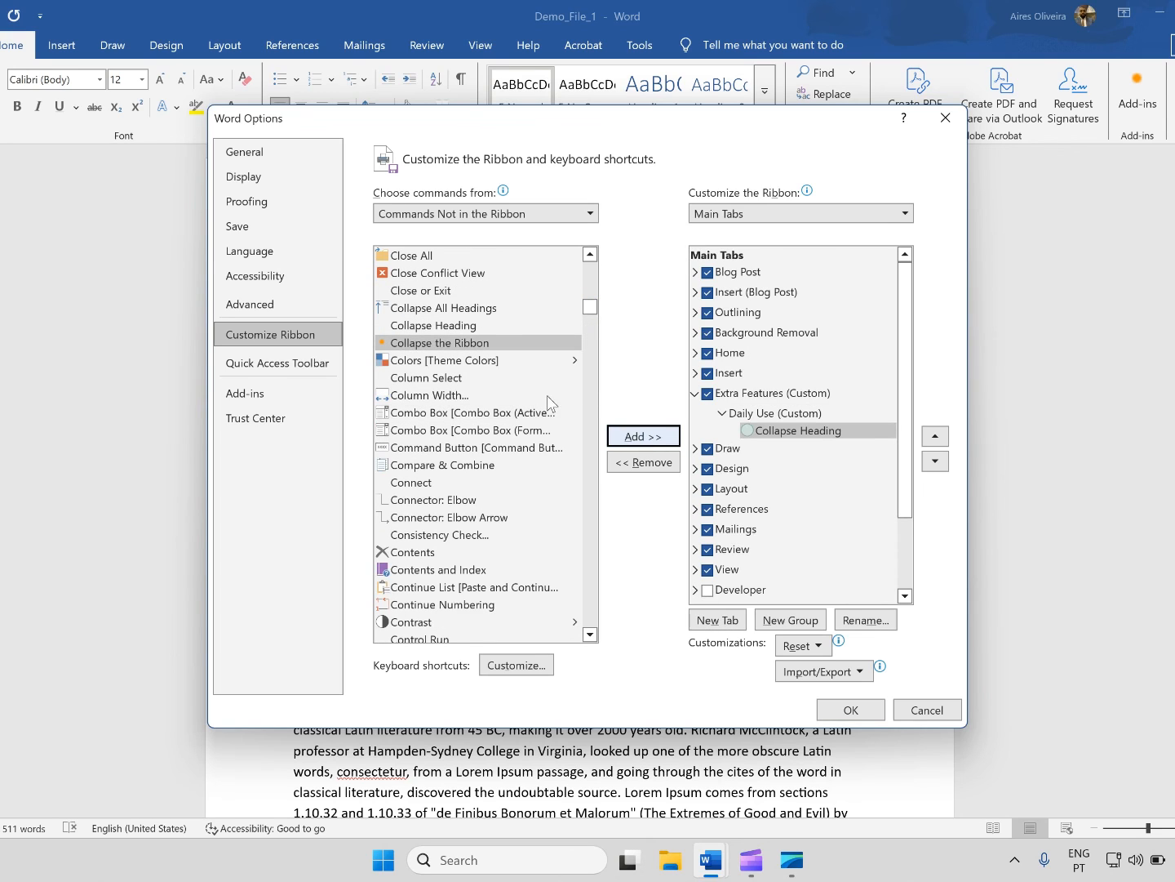
# Step: Add the Curve command to the Daily Use group of the Extra Features tab
pyautogui.click(774, 415)
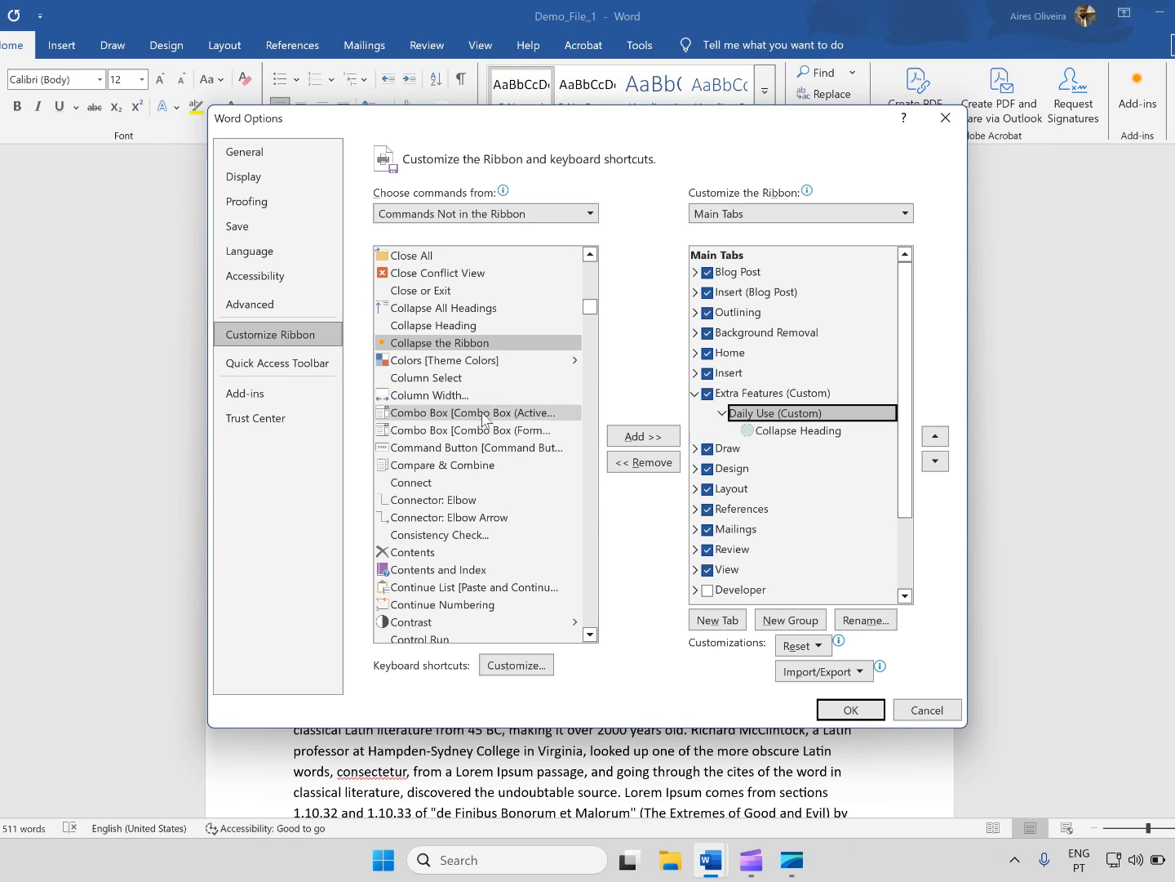
pyautogui.scroll(-2, 486, 432)
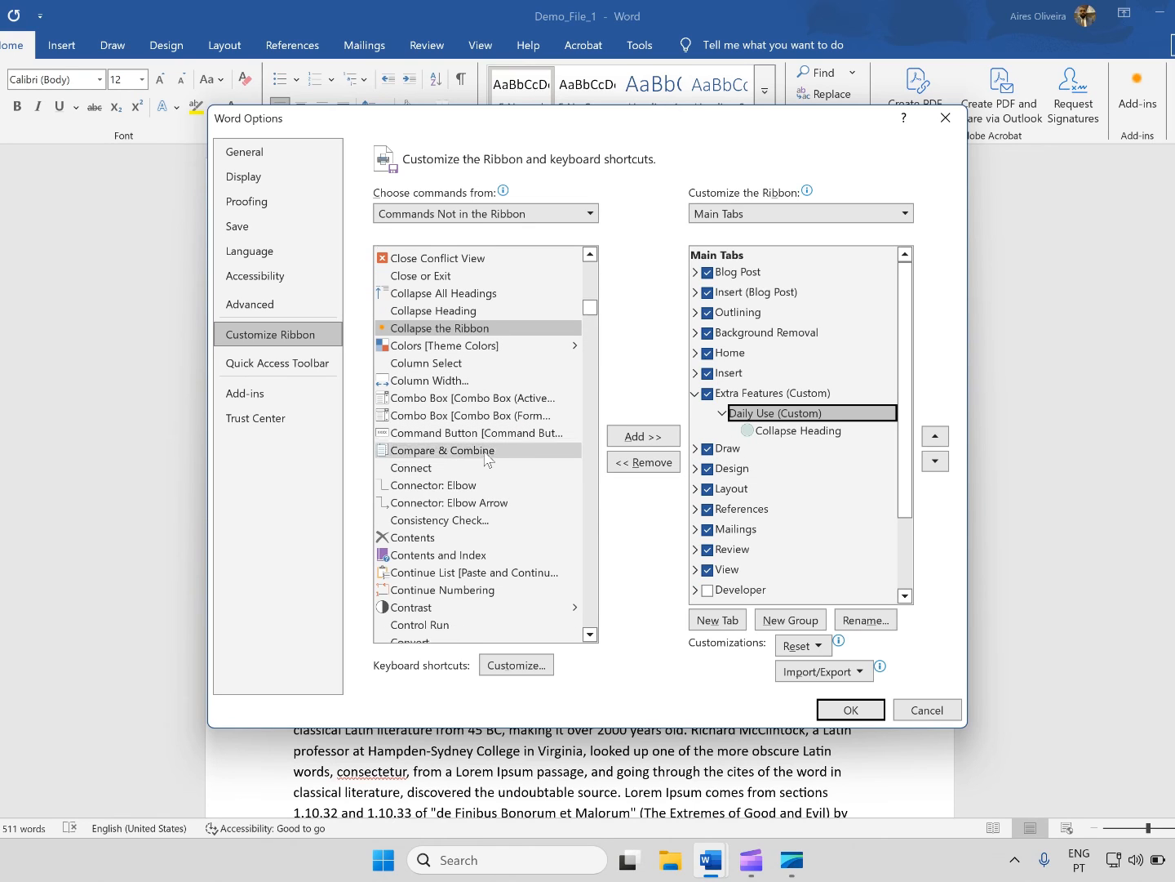
pyautogui.scroll(-3, 487, 459)
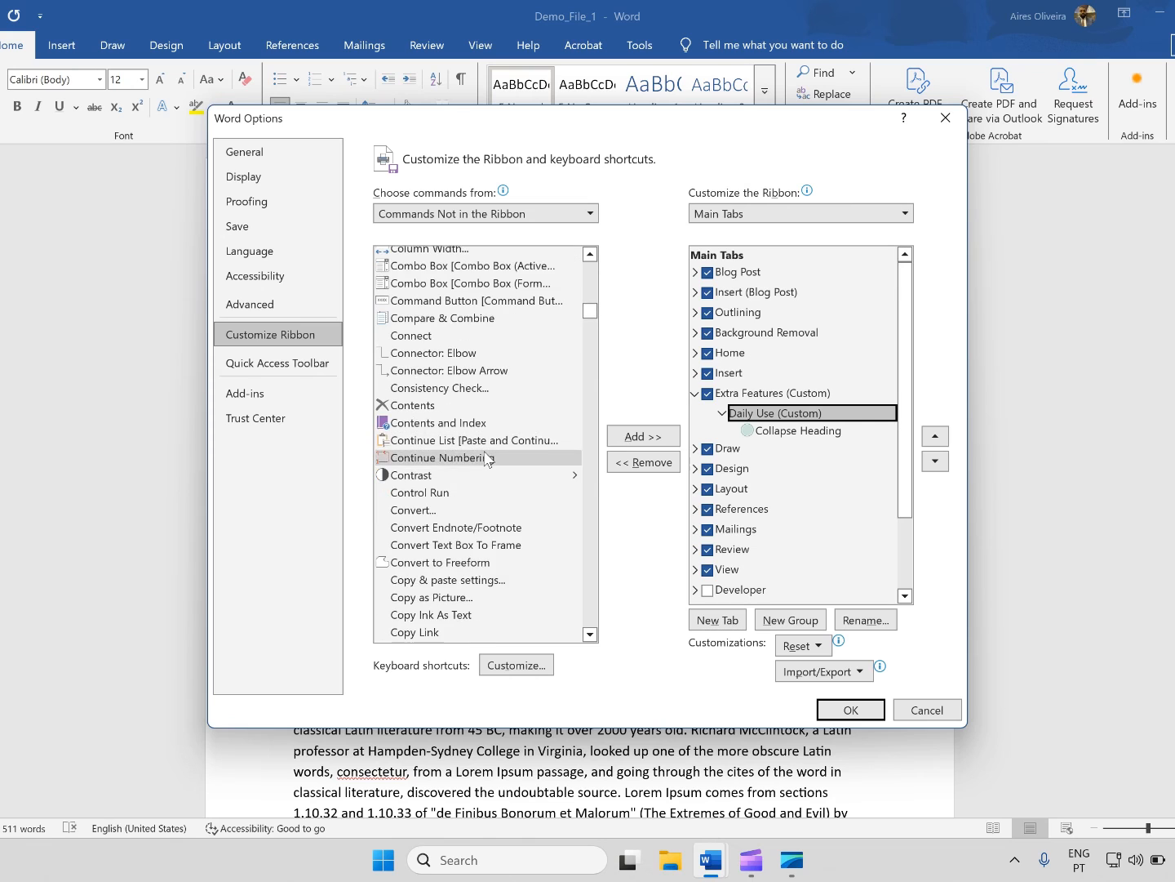
pyautogui.scroll(-3, 488, 458)
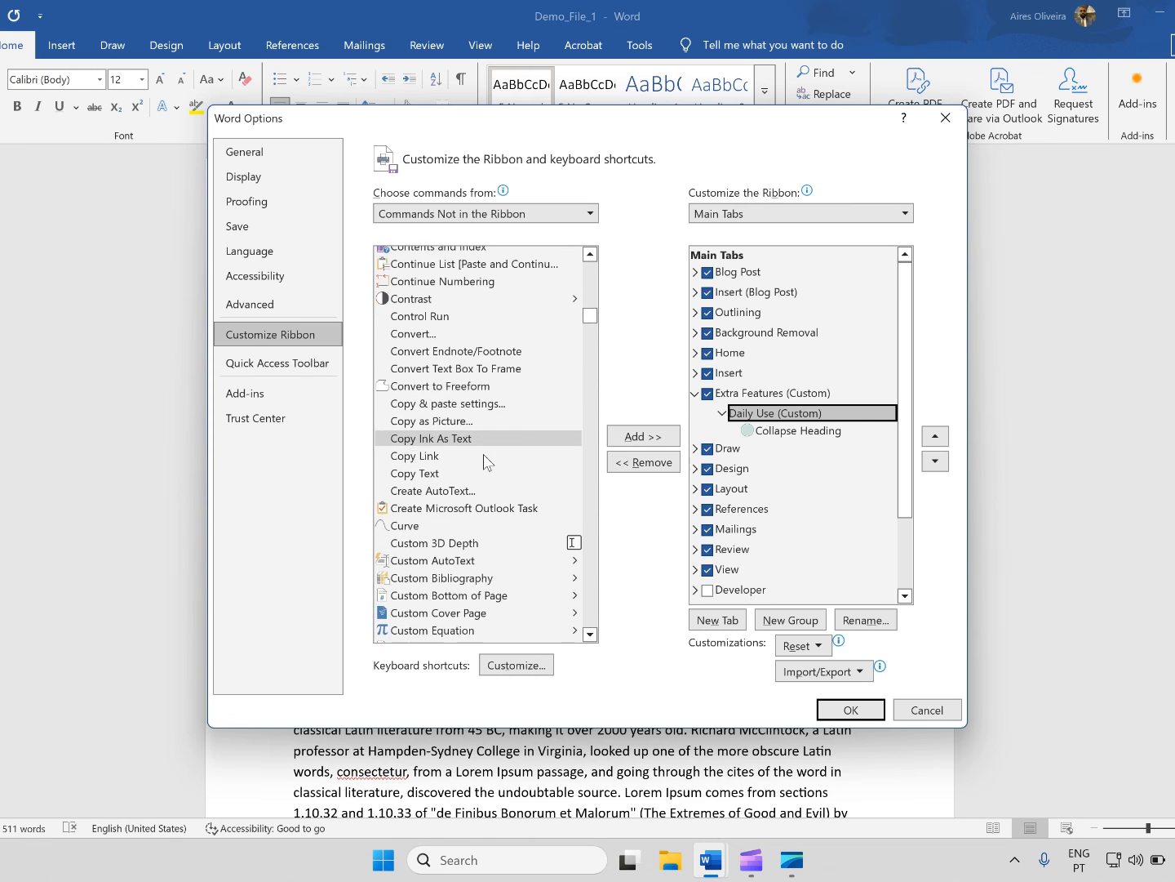
pyautogui.scroll(-1, 486, 460)
pyautogui.click(480, 454)
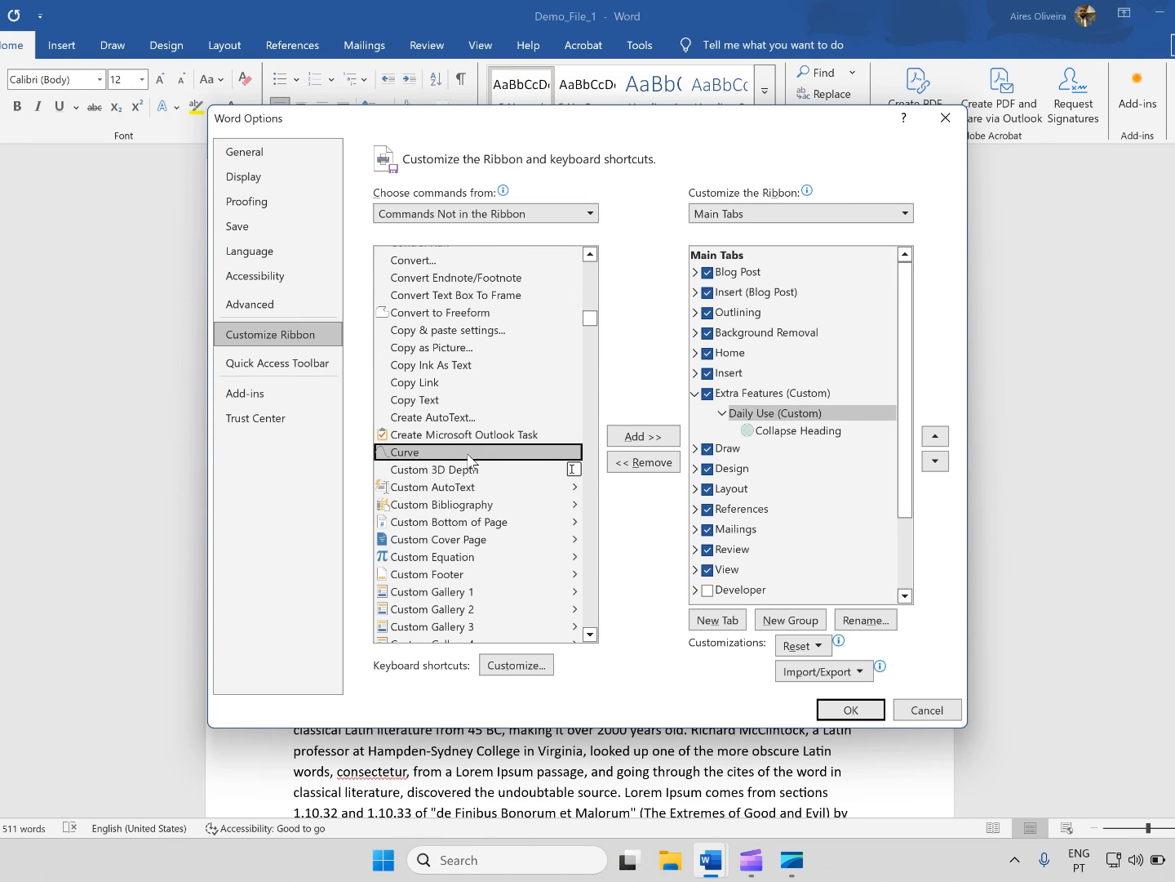
pyautogui.click(644, 437)
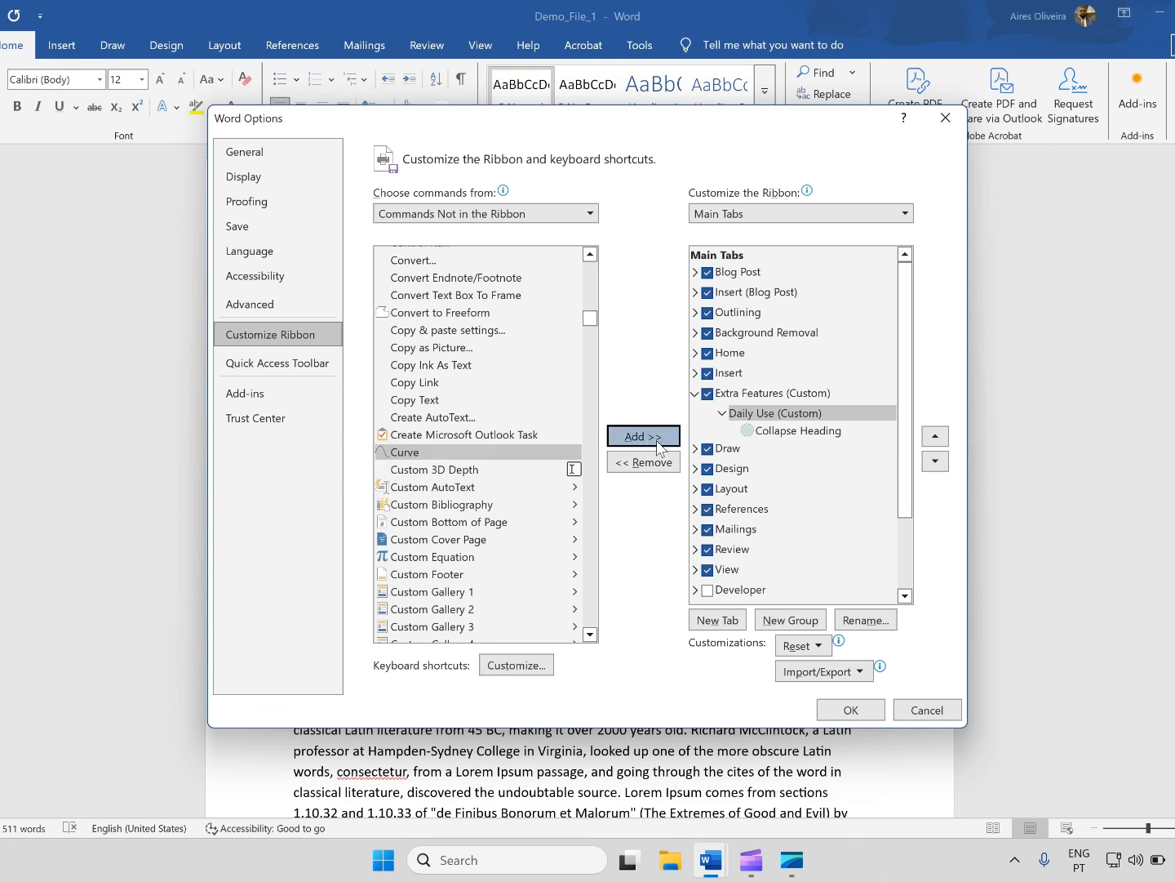
# Step: Add the Custom Bibliography command to the Daily Use group below Curve
pyautogui.scroll(-3, 486, 487)
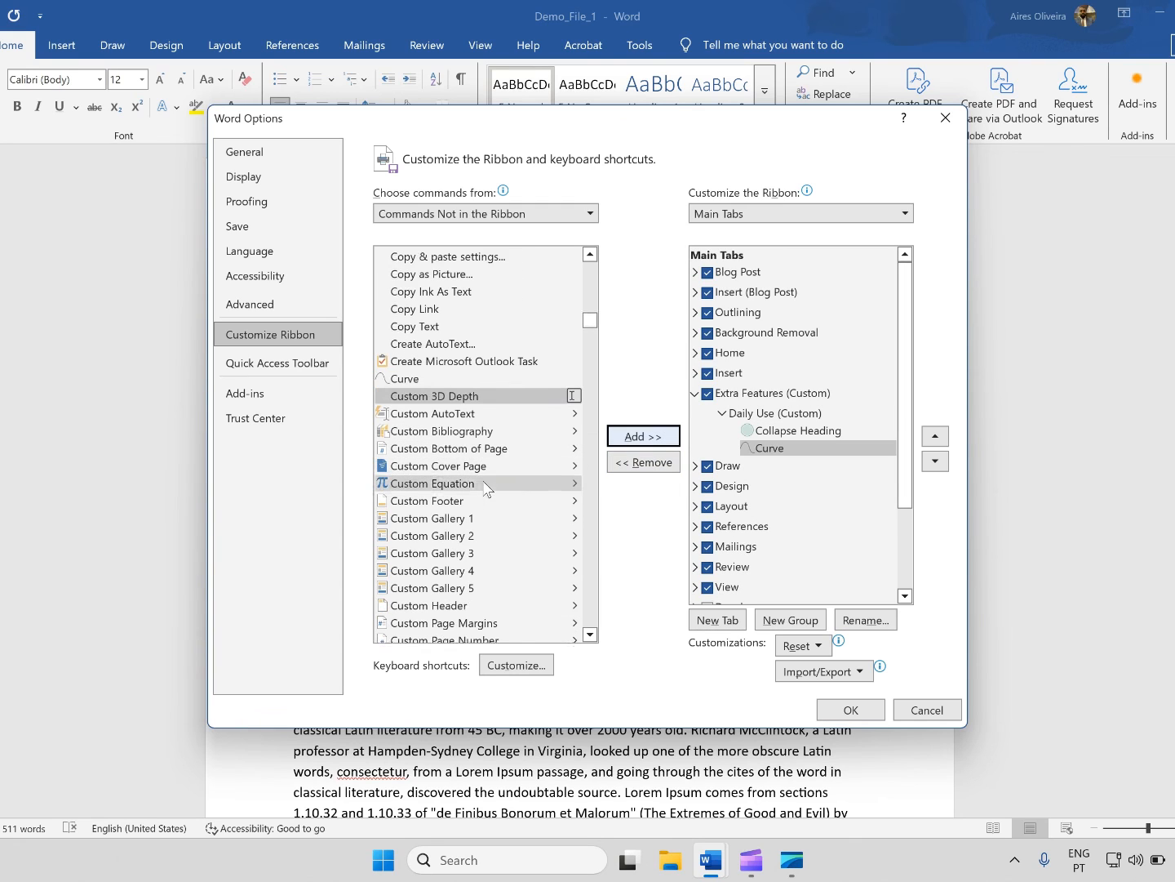
pyautogui.scroll(1, 487, 485)
pyautogui.click(483, 431)
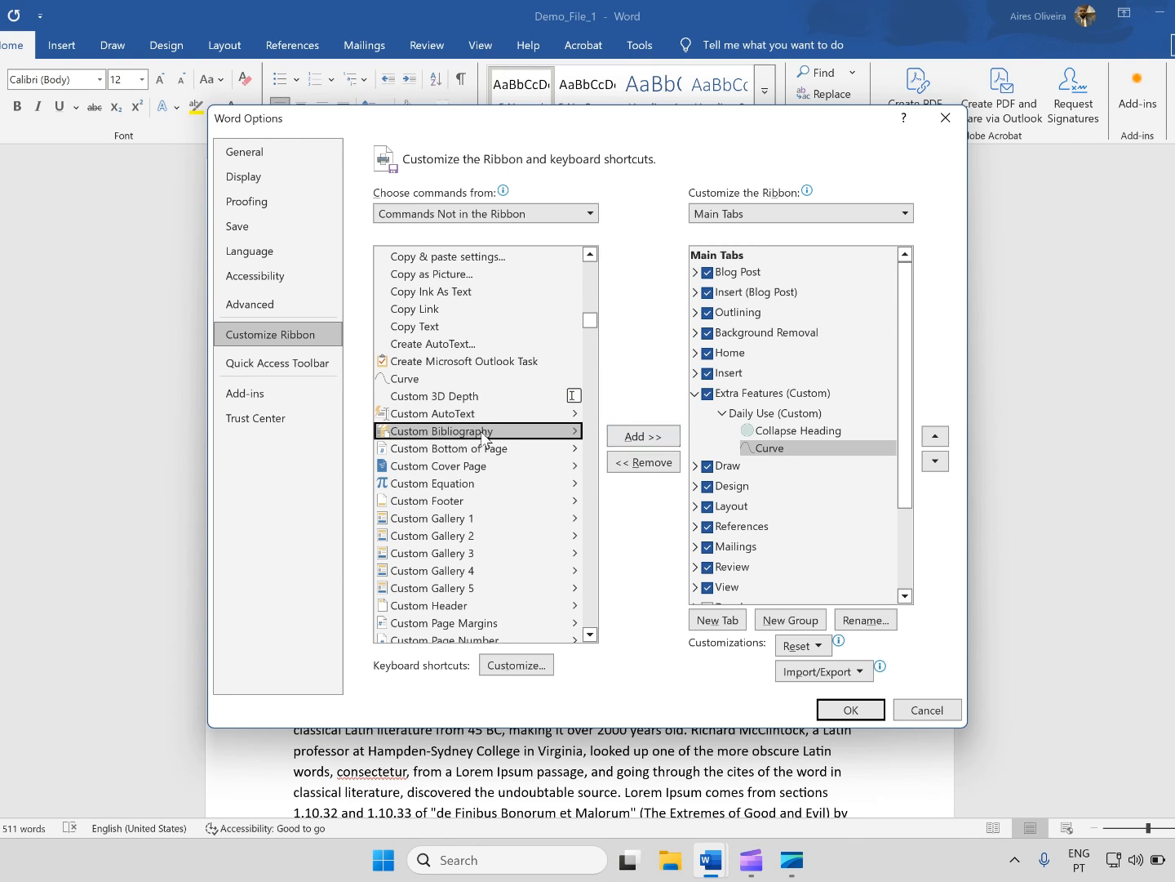
pyautogui.click(636, 441)
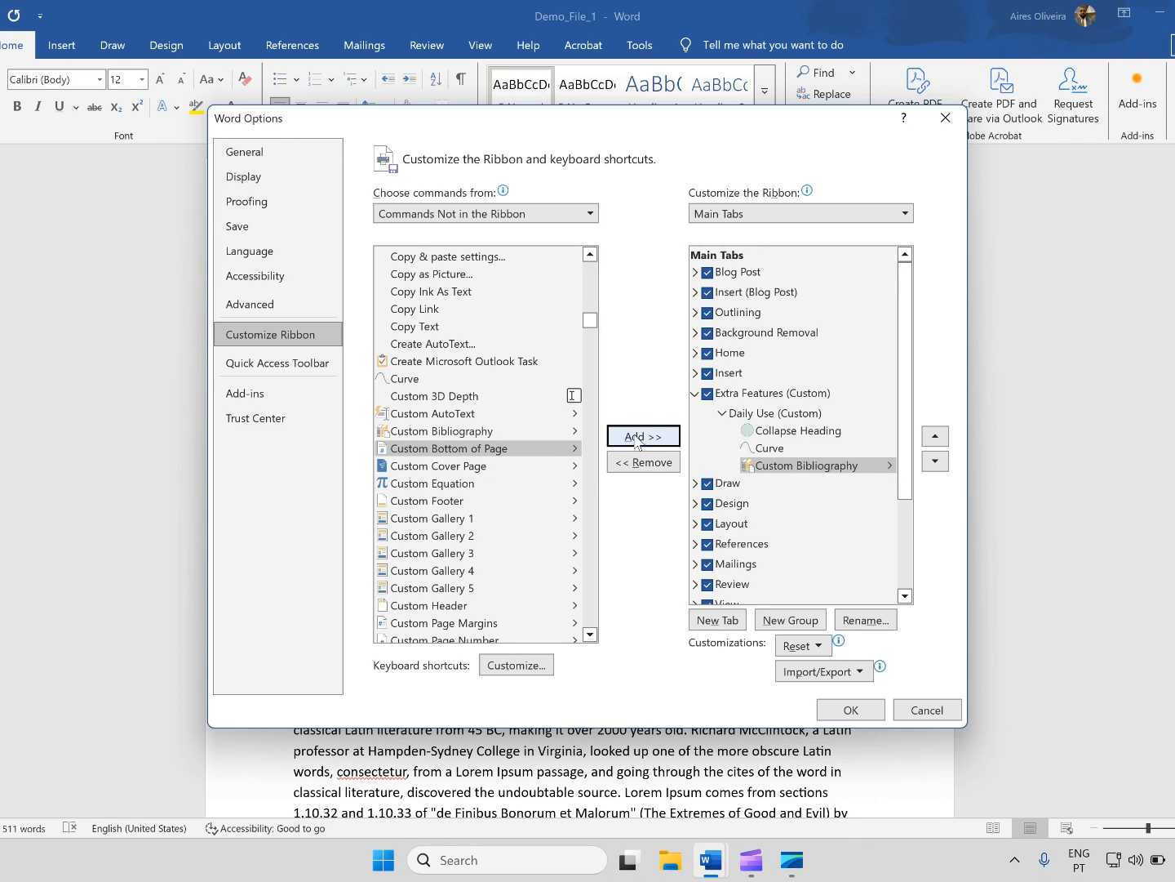
# Step: Add the Copy as Picture command to the Daily Use group below Custom Bibliography
pyautogui.scroll(1, 558, 416)
pyautogui.scroll(3, 559, 413)
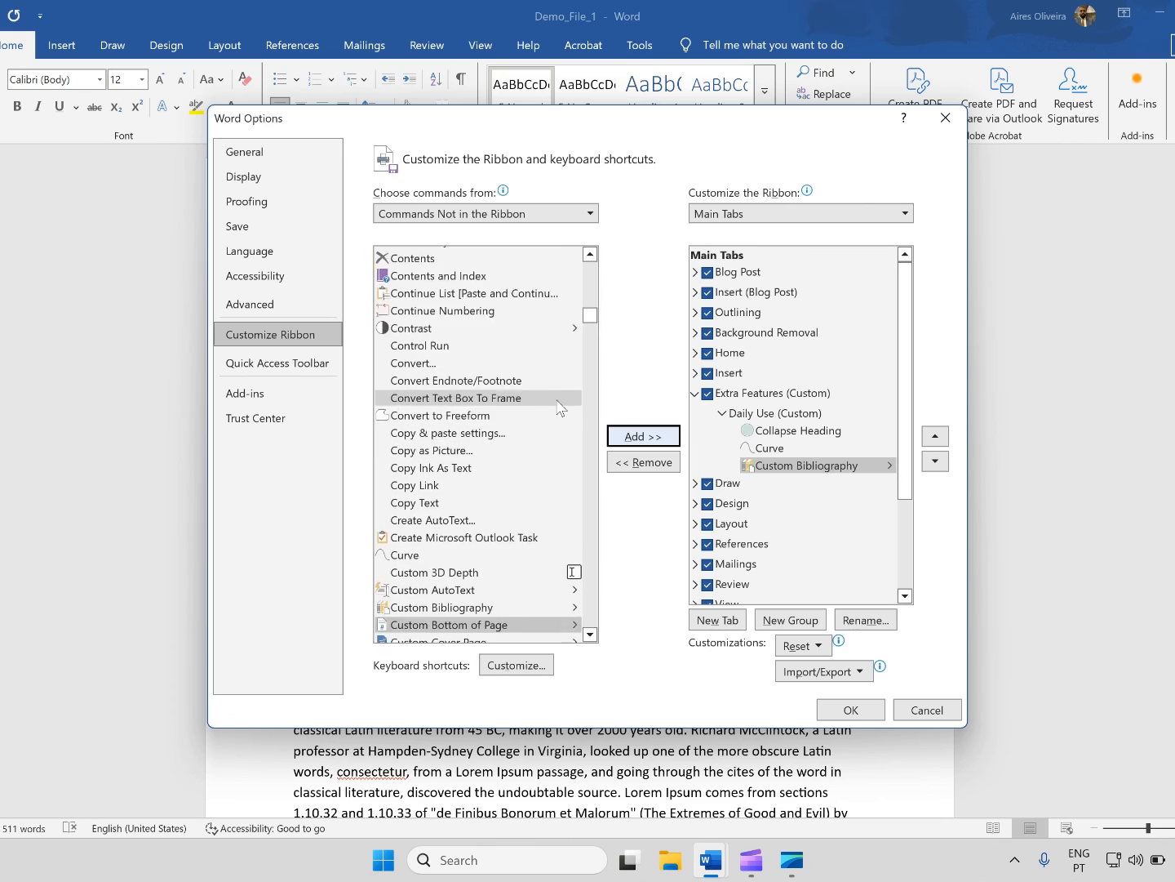
pyautogui.click(524, 449)
pyautogui.click(662, 442)
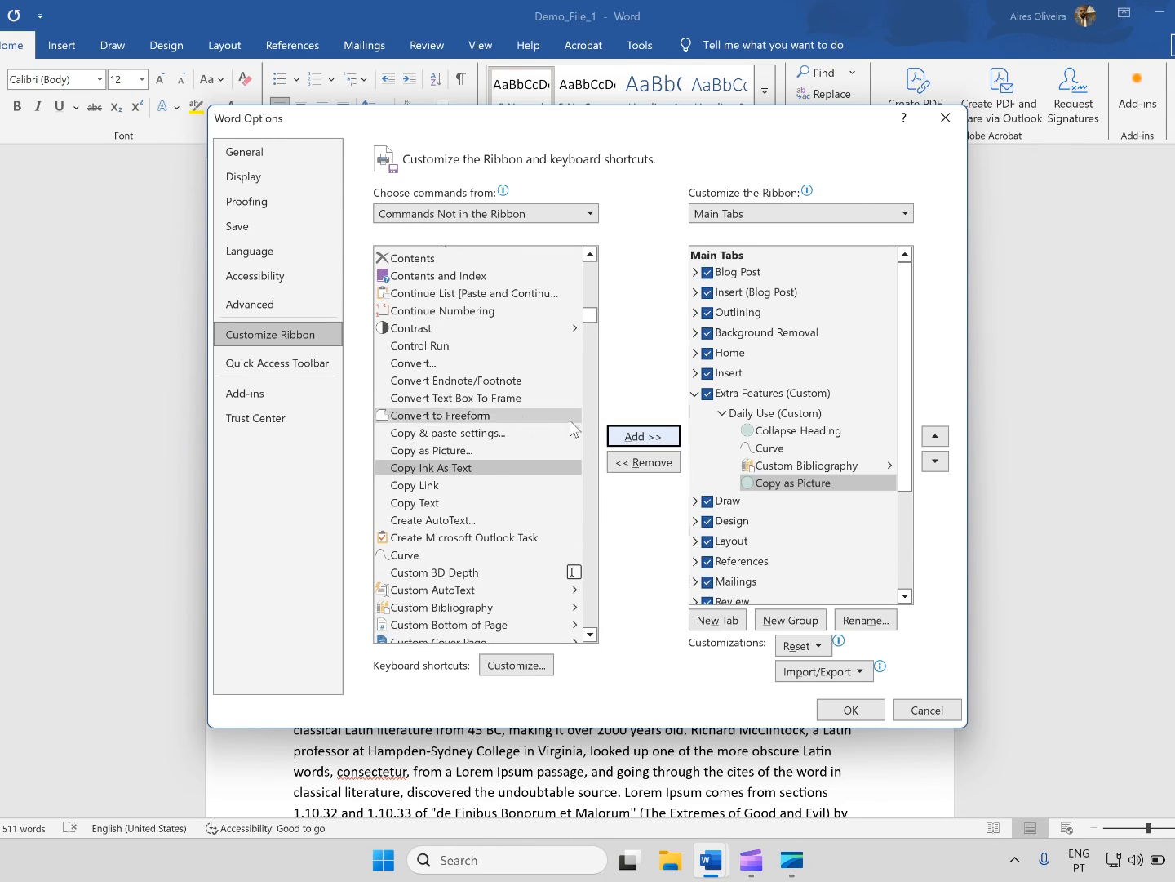
# Step: Add the Collapse the Ribbon command to the Daily Use group below Copy as Picture and apply the ribbon customizations
pyautogui.scroll(1, 514, 406)
pyautogui.scroll(5, 513, 405)
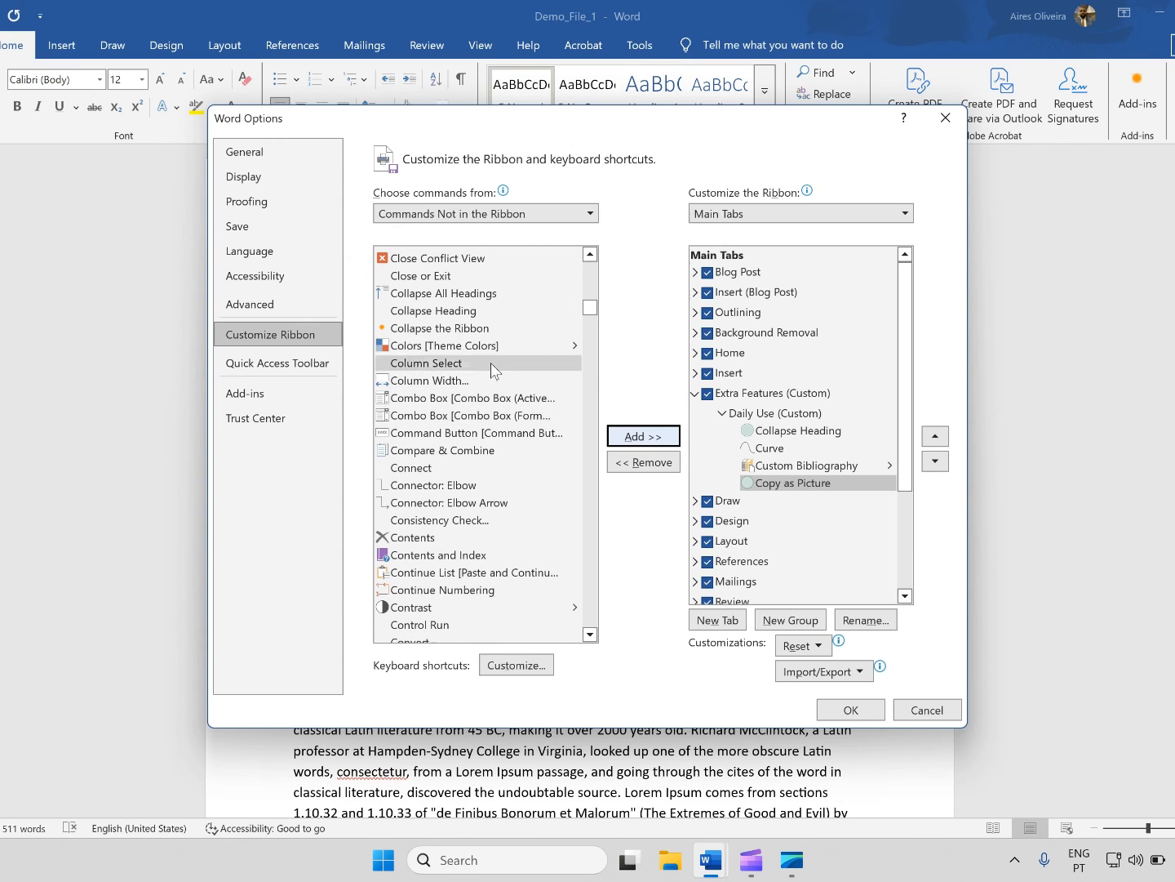
pyautogui.click(441, 326)
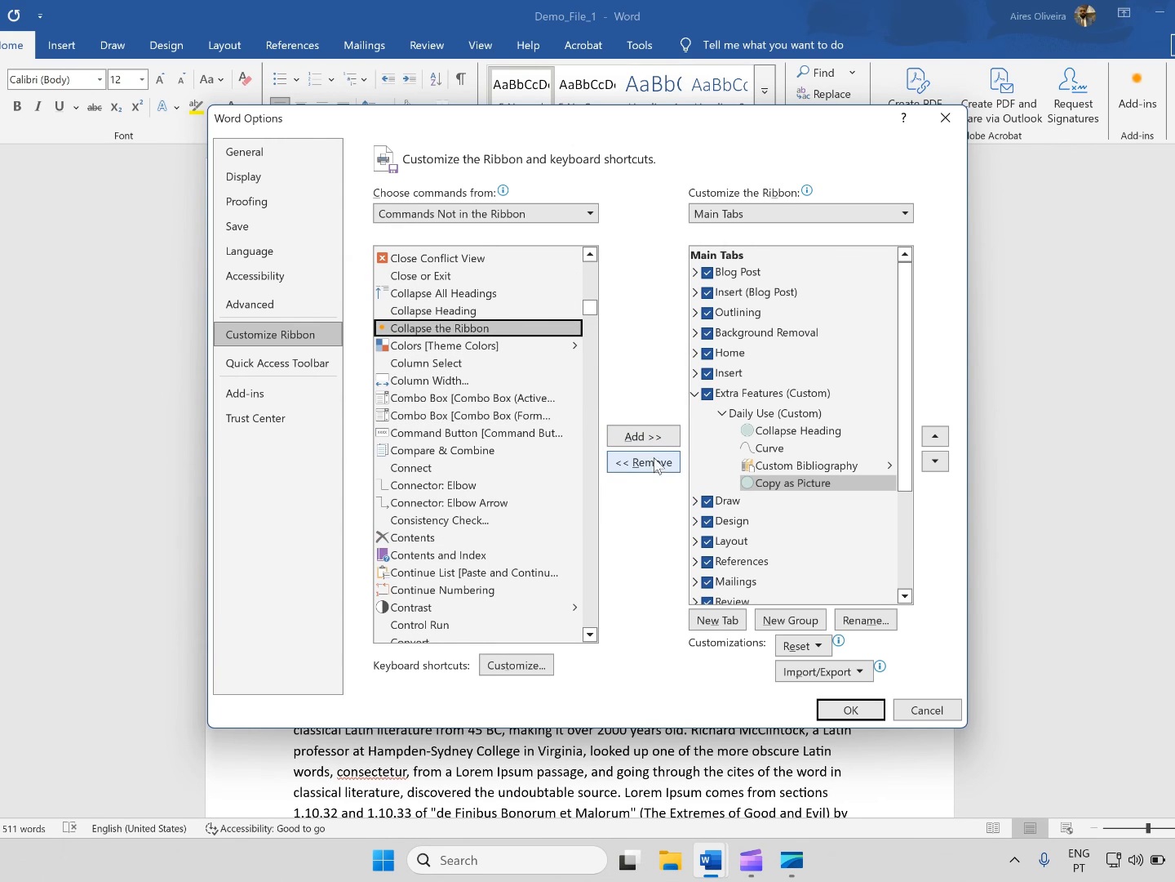
pyautogui.click(643, 436)
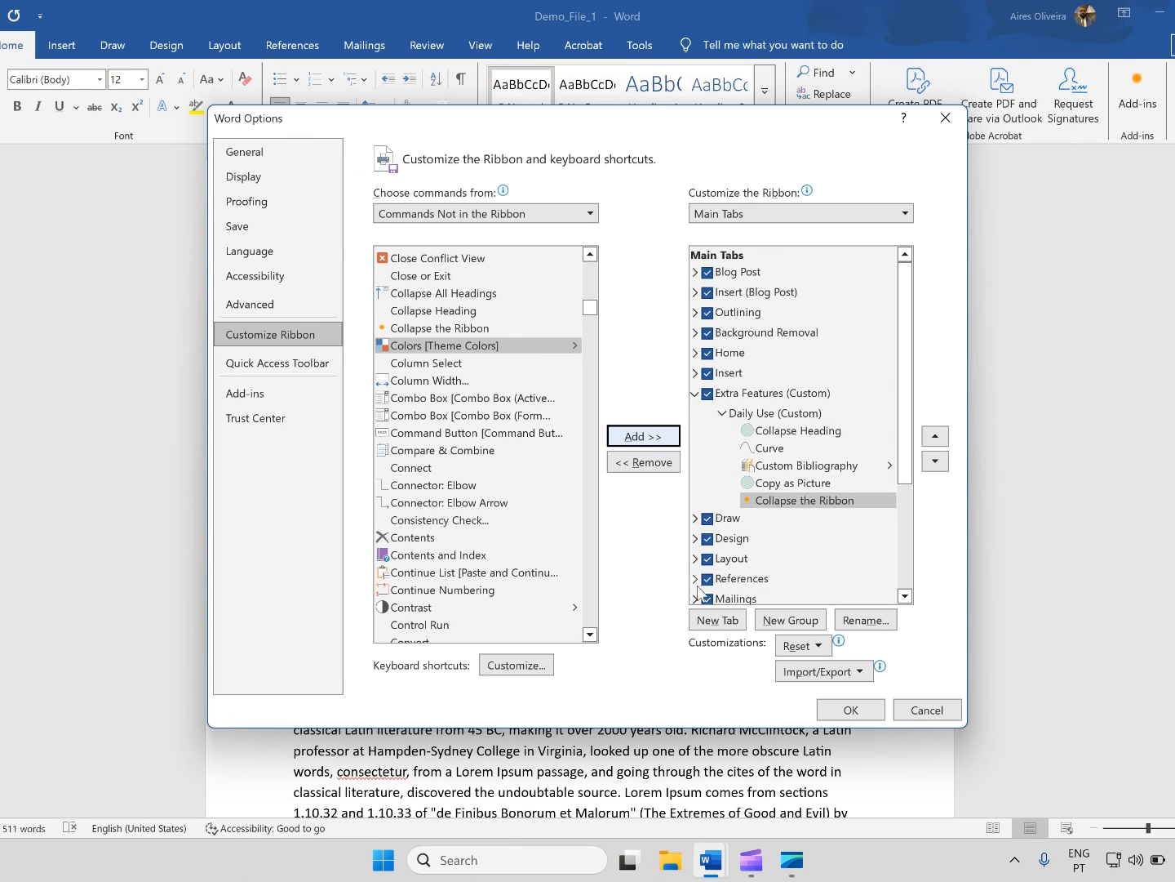
pyautogui.click(853, 709)
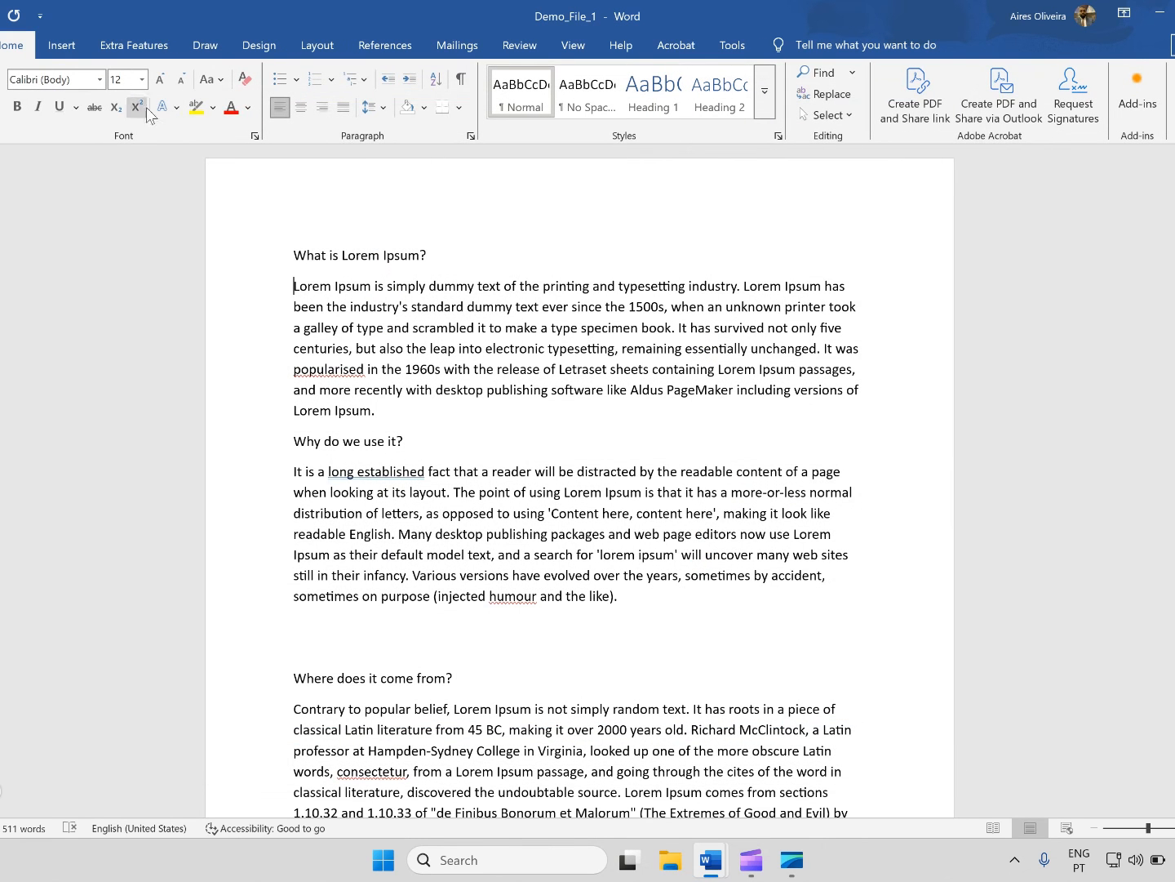
# Step: Review the Daily Use group on the Extra Features tab and the commands offered for the Quick Access Toolbar
pyautogui.click(119, 49)
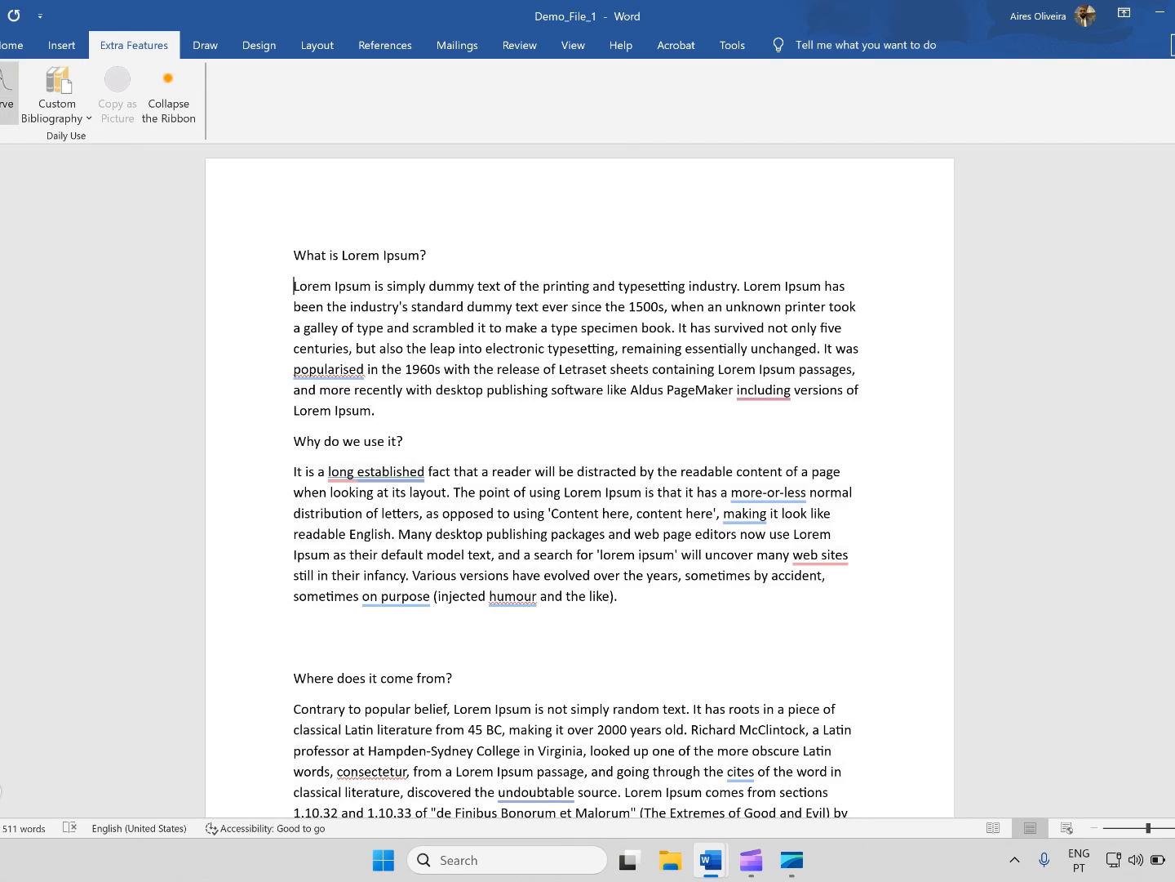
pyautogui.click(10, 45)
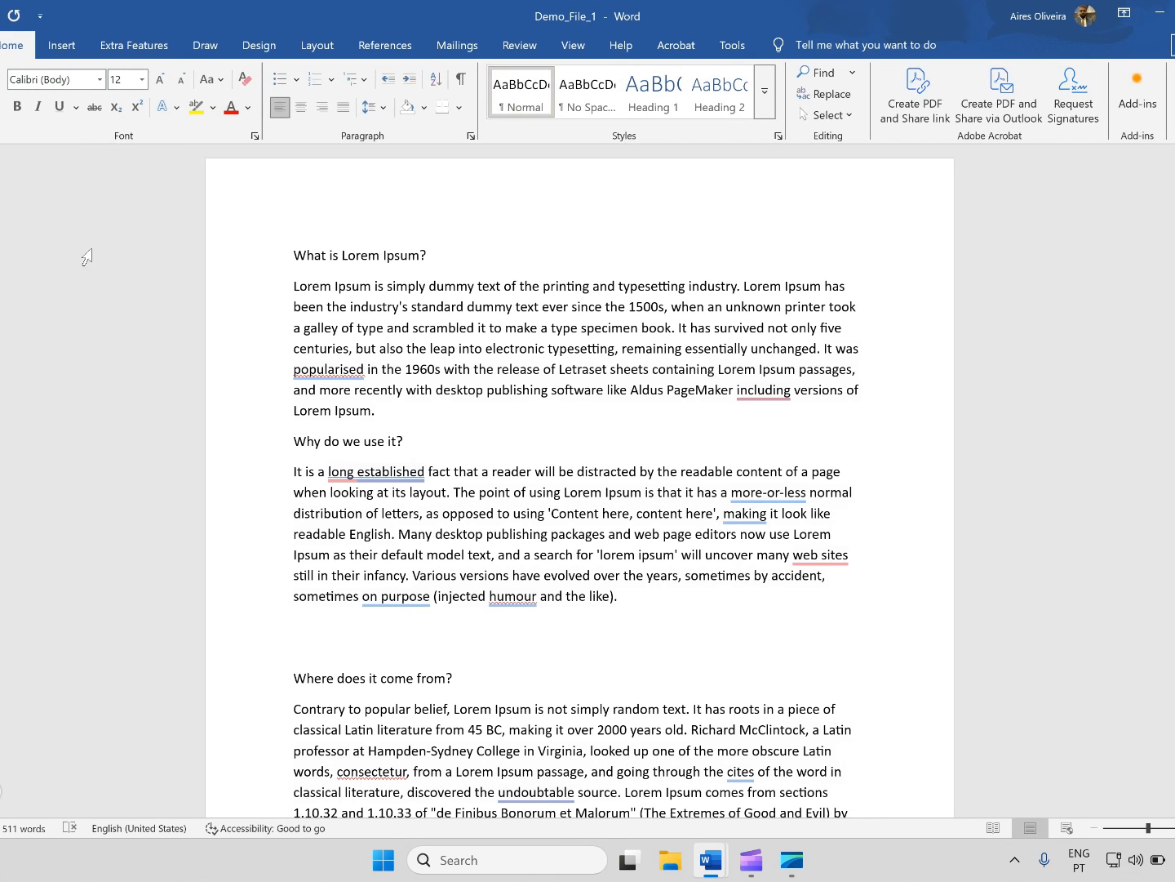
pyautogui.click(41, 15)
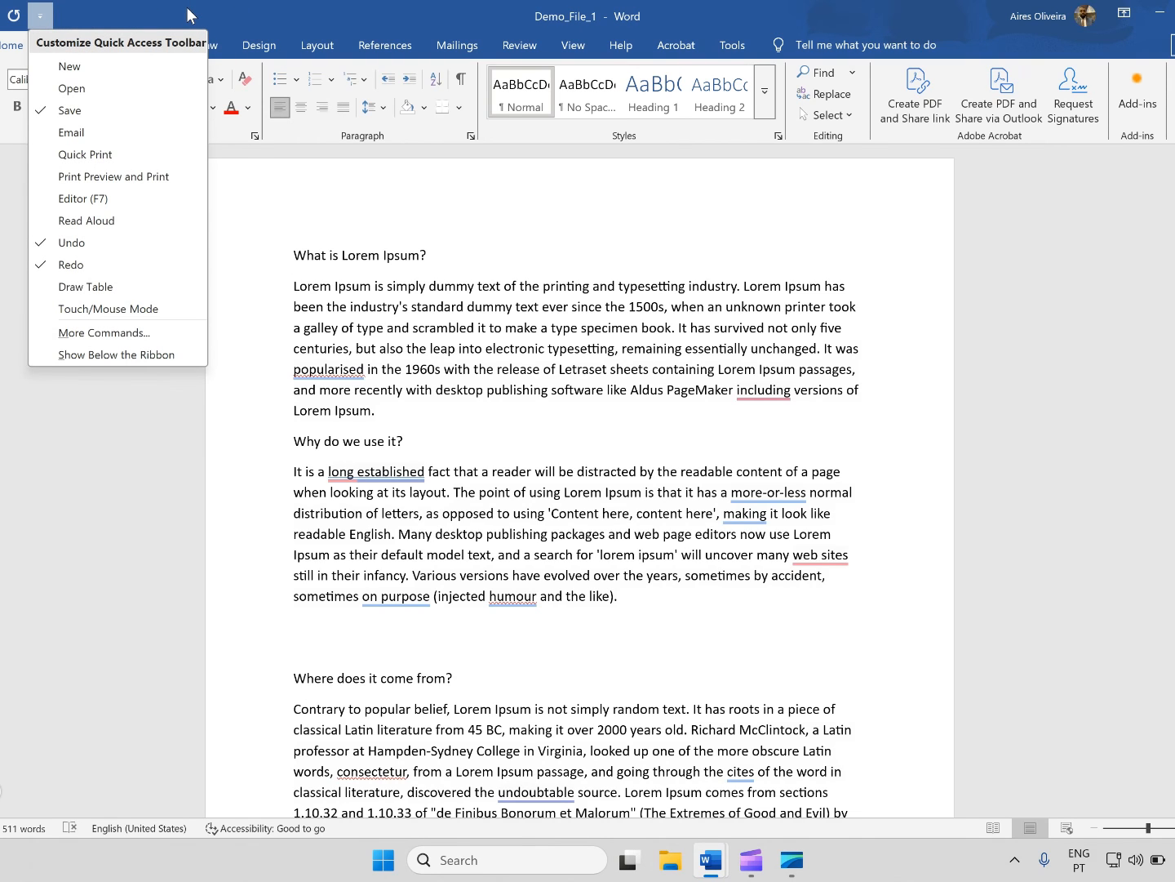
pyautogui.click(48, 16)
# Step: Open the full Quick Access Toolbar customization options and add the Add Table command from Popular Commands
pyautogui.click(48, 16)
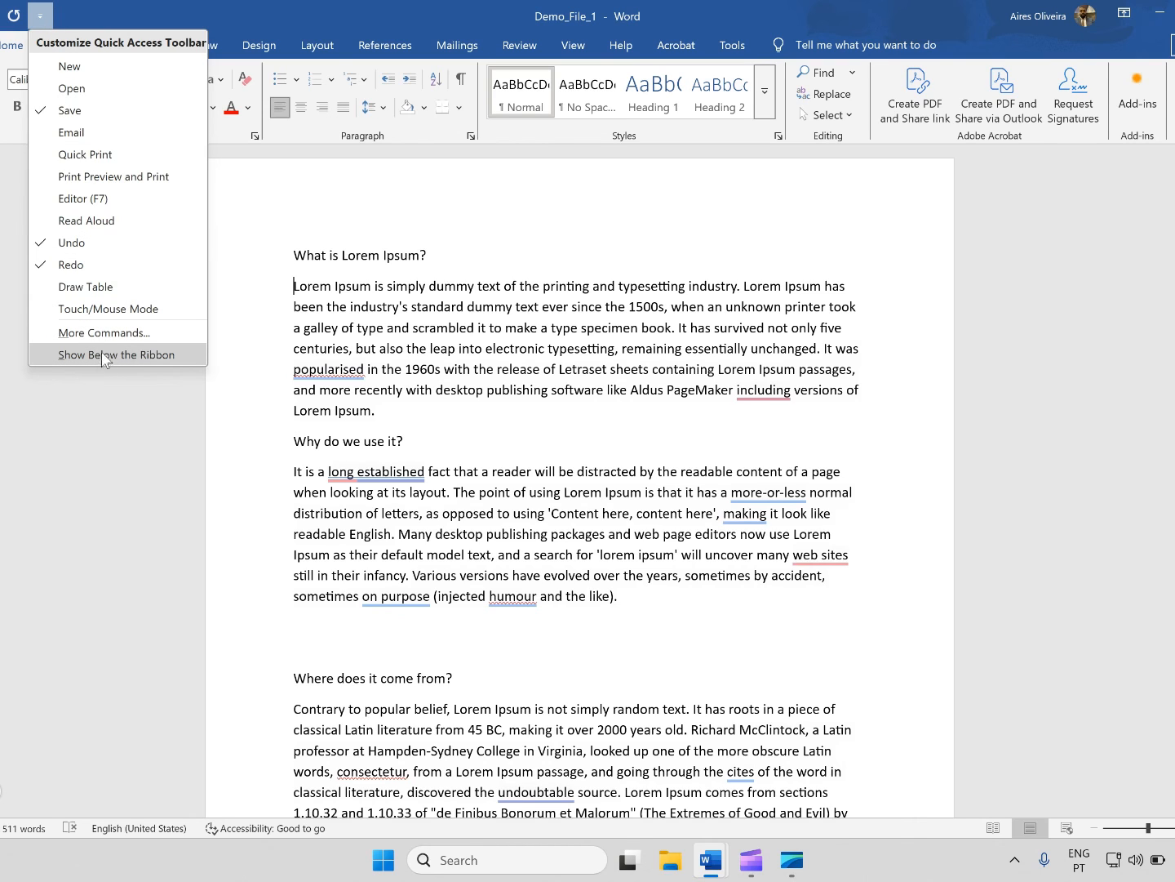
pyautogui.click(134, 339)
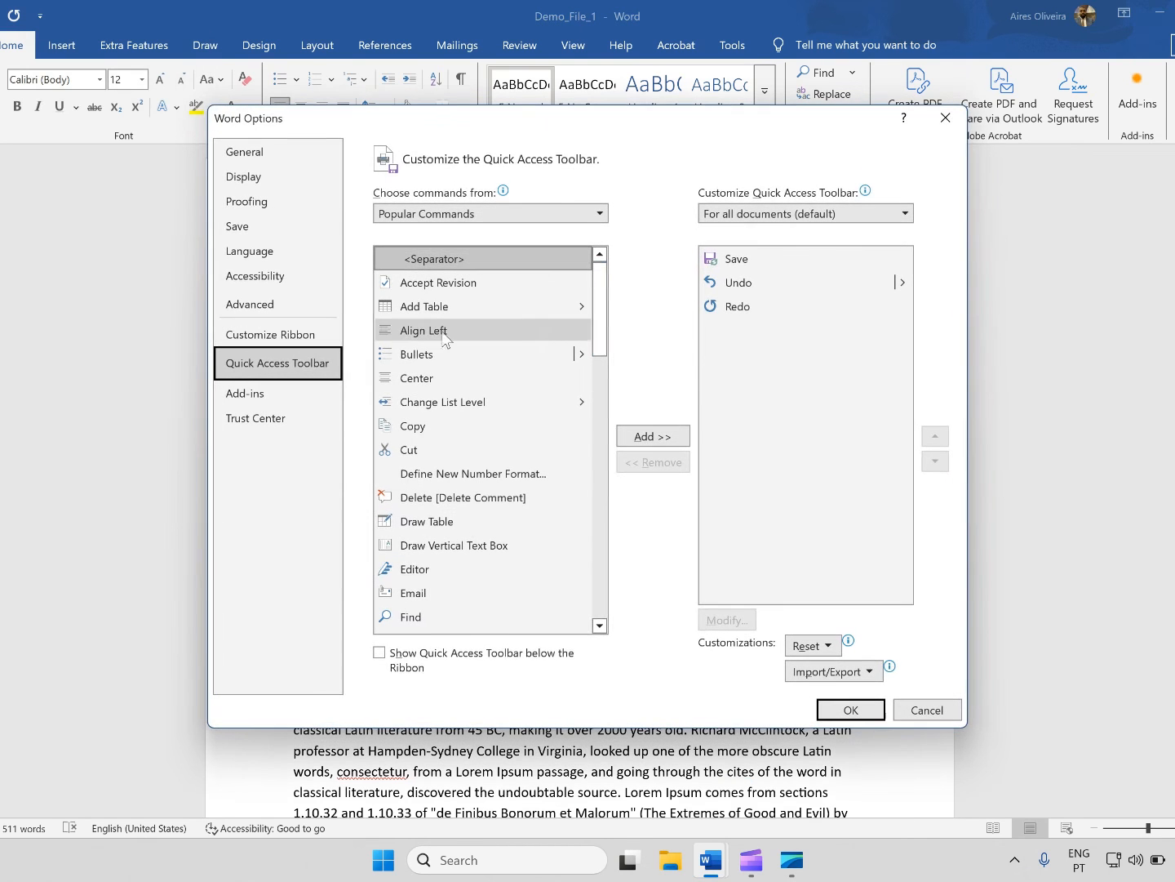
pyautogui.moveTo(606, 327)
pyautogui.mouseDown()
pyautogui.moveTo(601, 415)
pyautogui.moveTo(604, 298)
pyautogui.mouseUp()
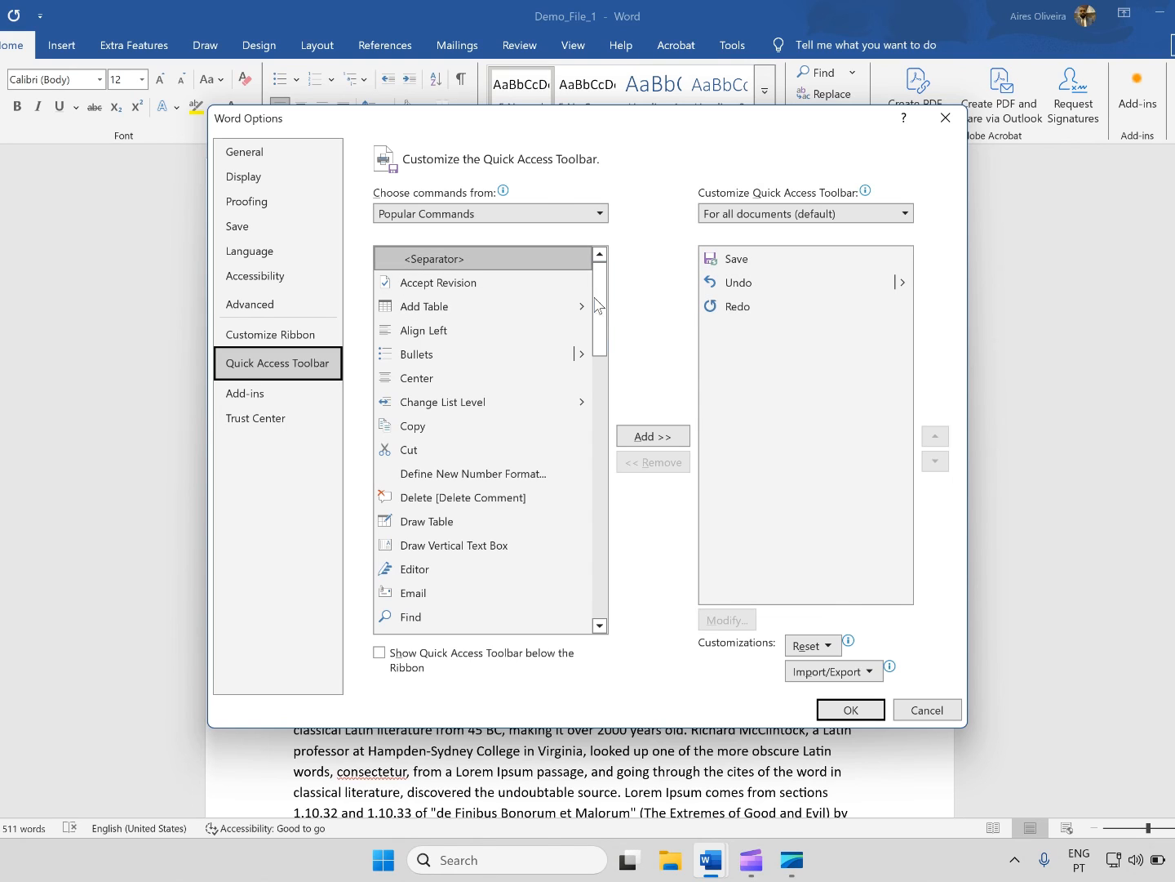
pyautogui.moveTo(596, 317)
pyautogui.mouseDown()
pyautogui.moveTo(595, 330)
pyautogui.moveTo(598, 312)
pyautogui.mouseUp()
pyautogui.click(470, 304)
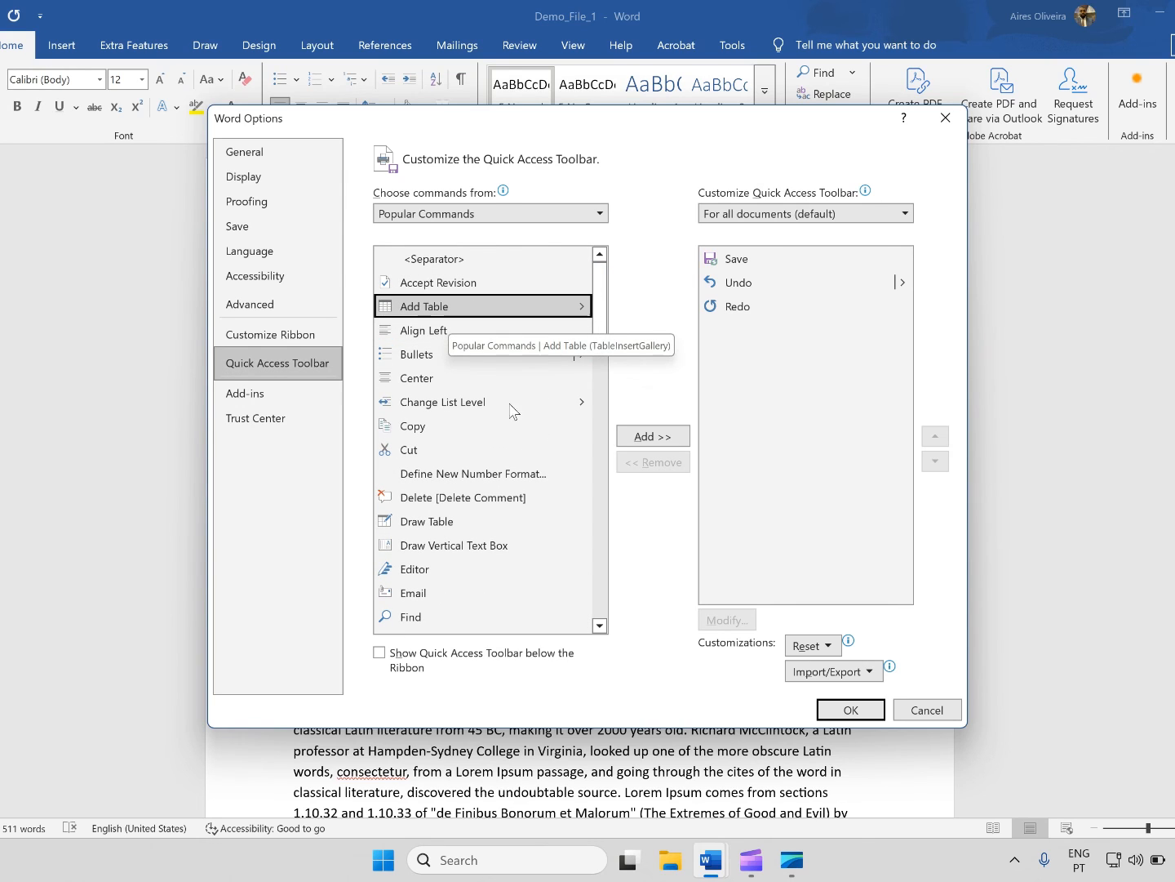
pyautogui.click(649, 439)
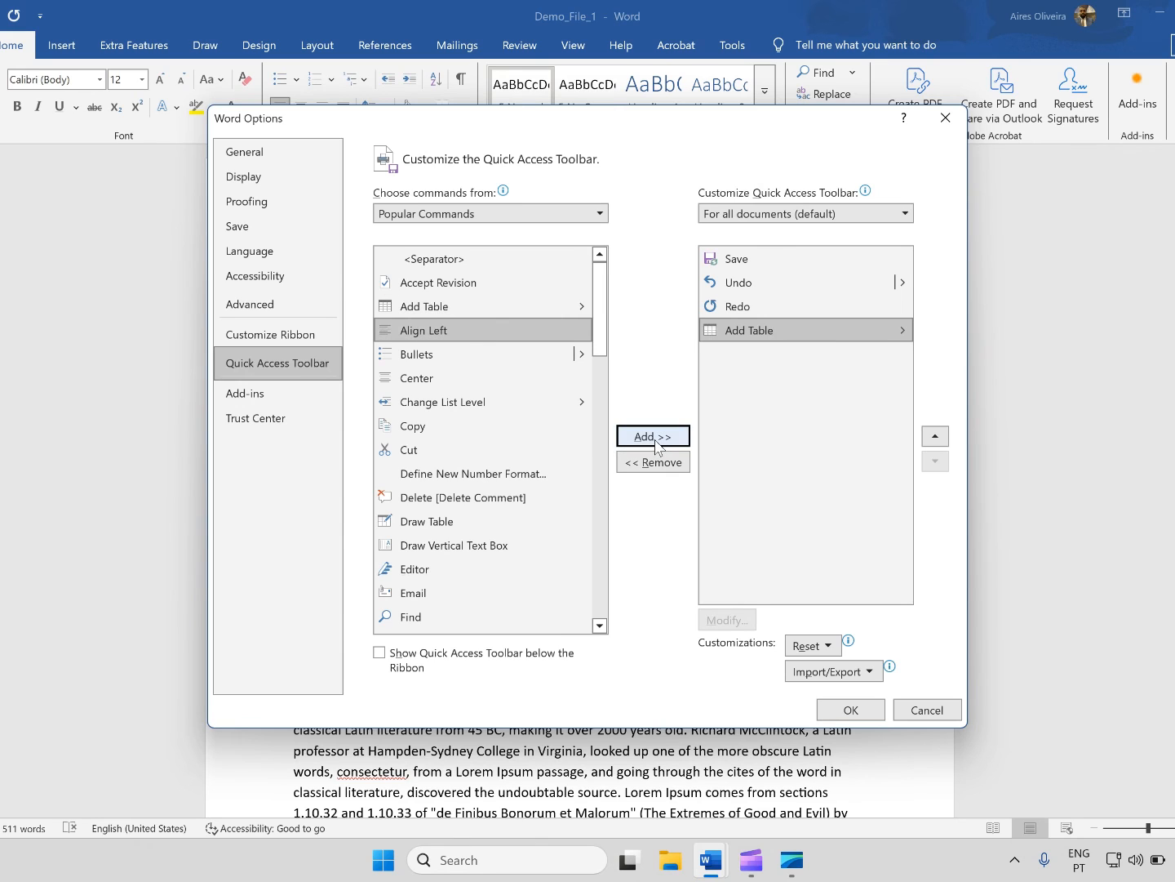
# Step: Add the Bullets and Center commands to the Quick Access Toolbar below Add Table
pyautogui.moveTo(601, 310); pyautogui.dragTo(602, 333)
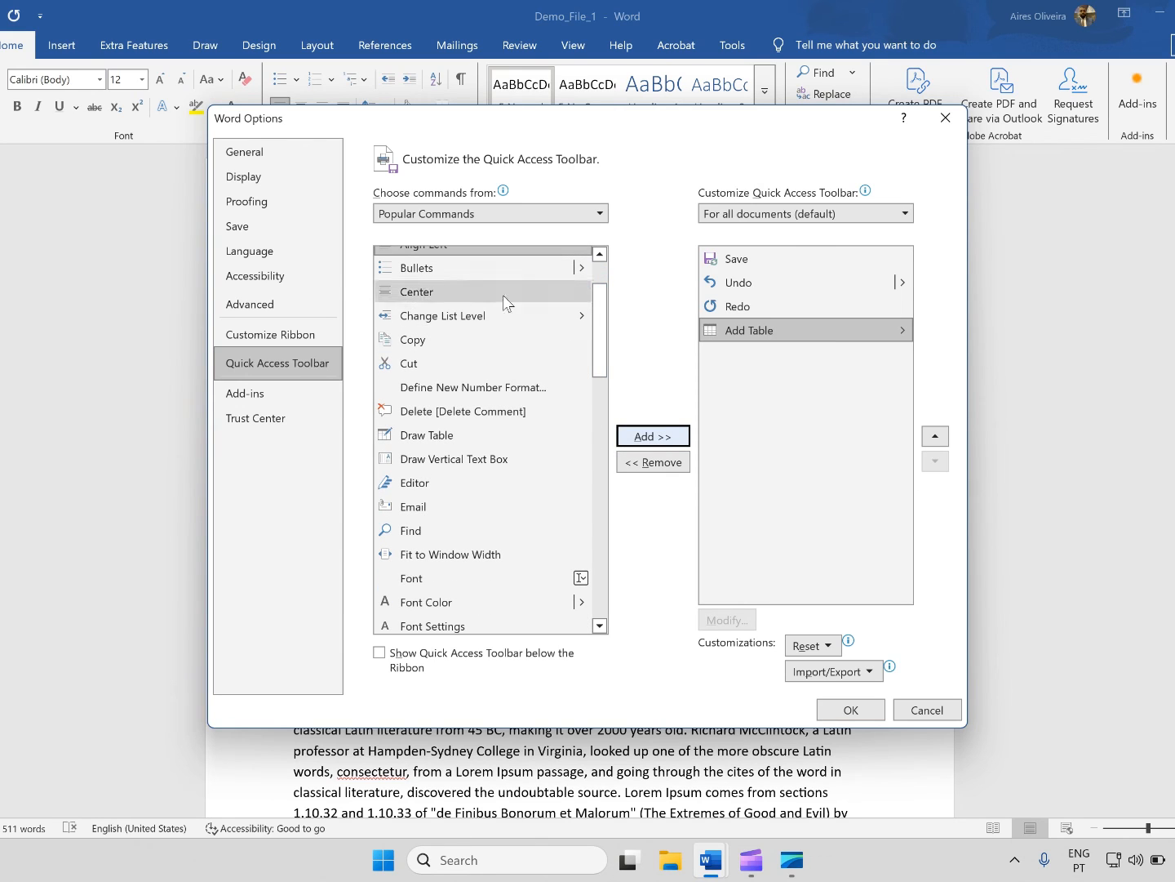
pyautogui.click(479, 273)
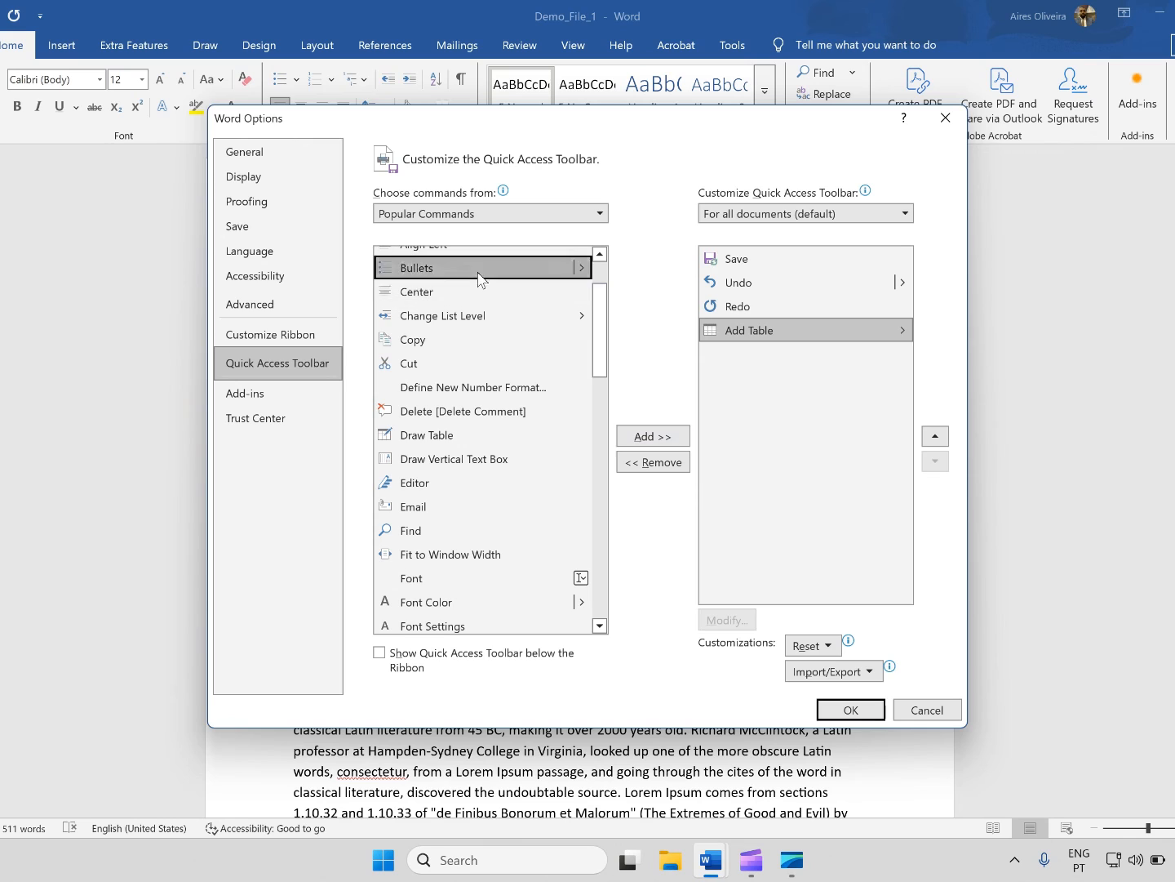
pyautogui.click(653, 438)
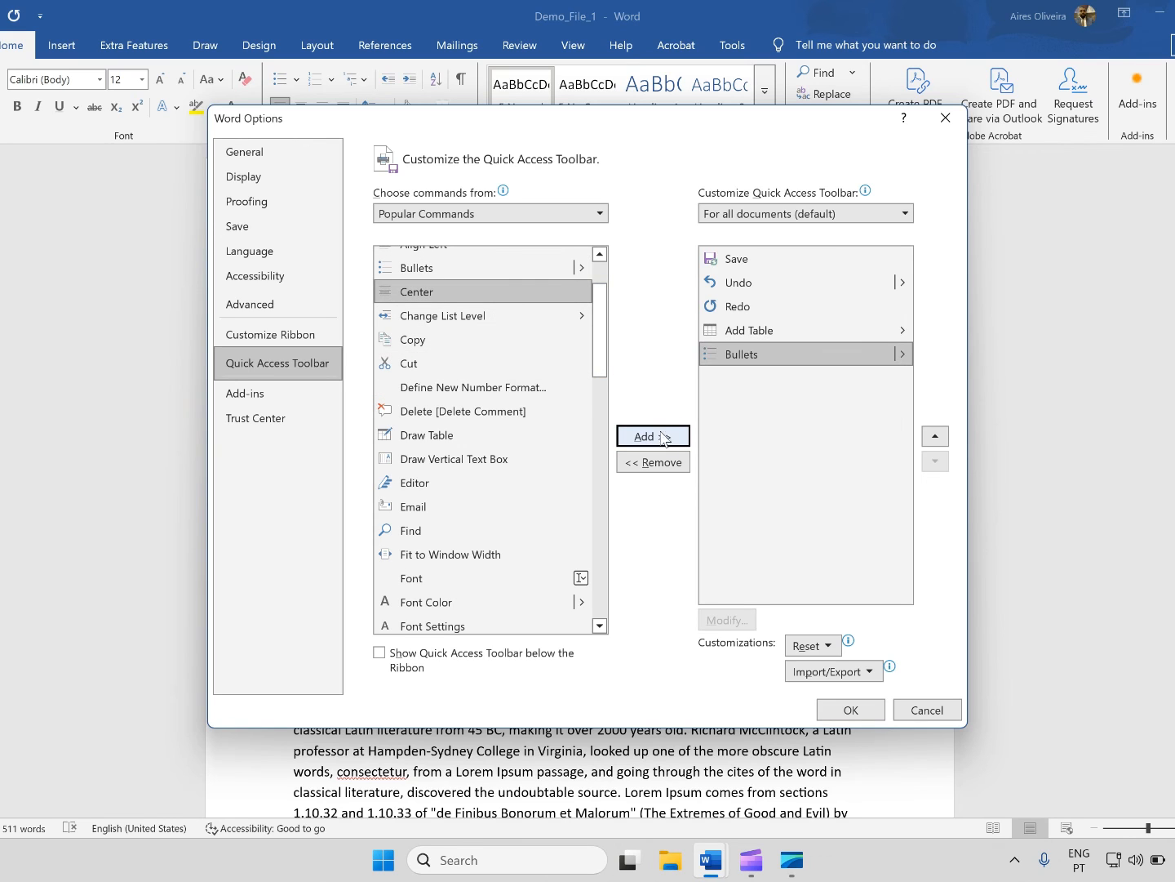
pyautogui.click(657, 436)
# Step: Add the Copy and Email commands to the Quick Access Toolbar and apply the toolbar changes
pyautogui.click(492, 339)
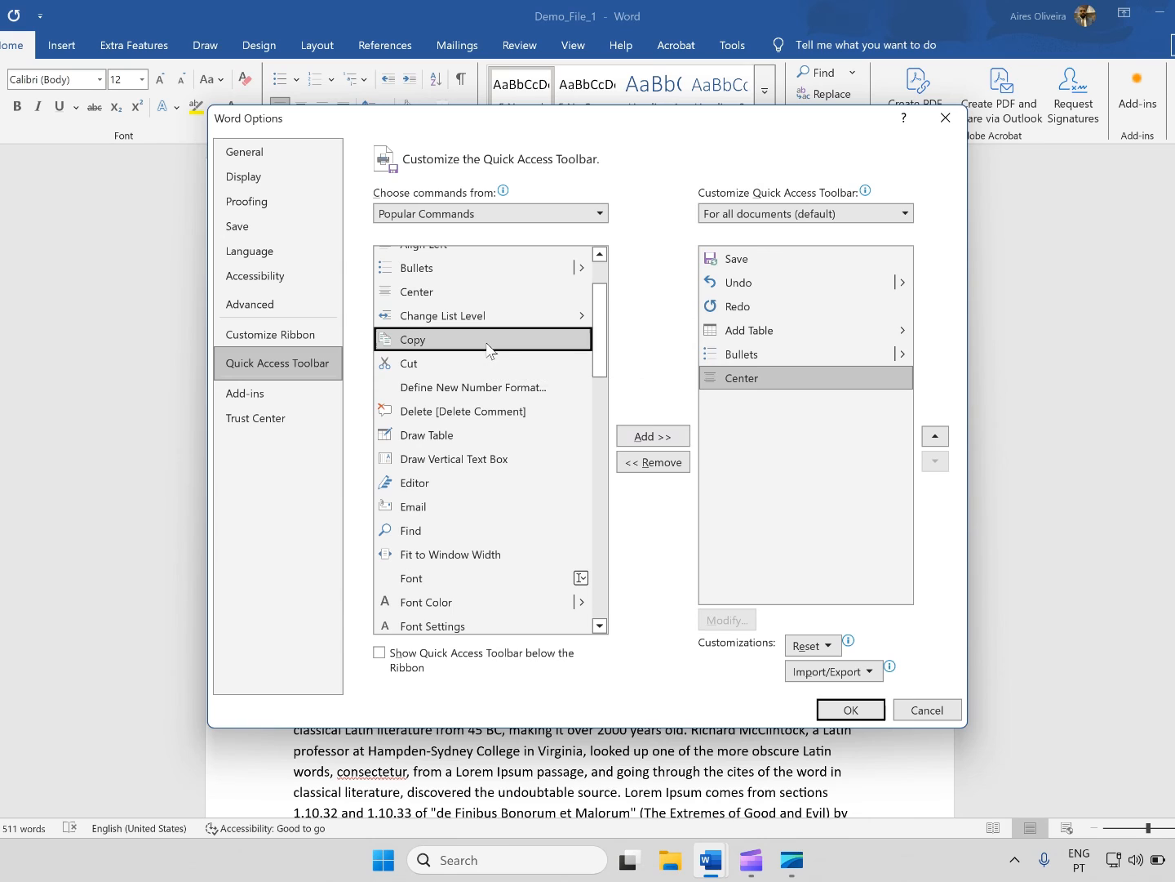
pyautogui.click(673, 441)
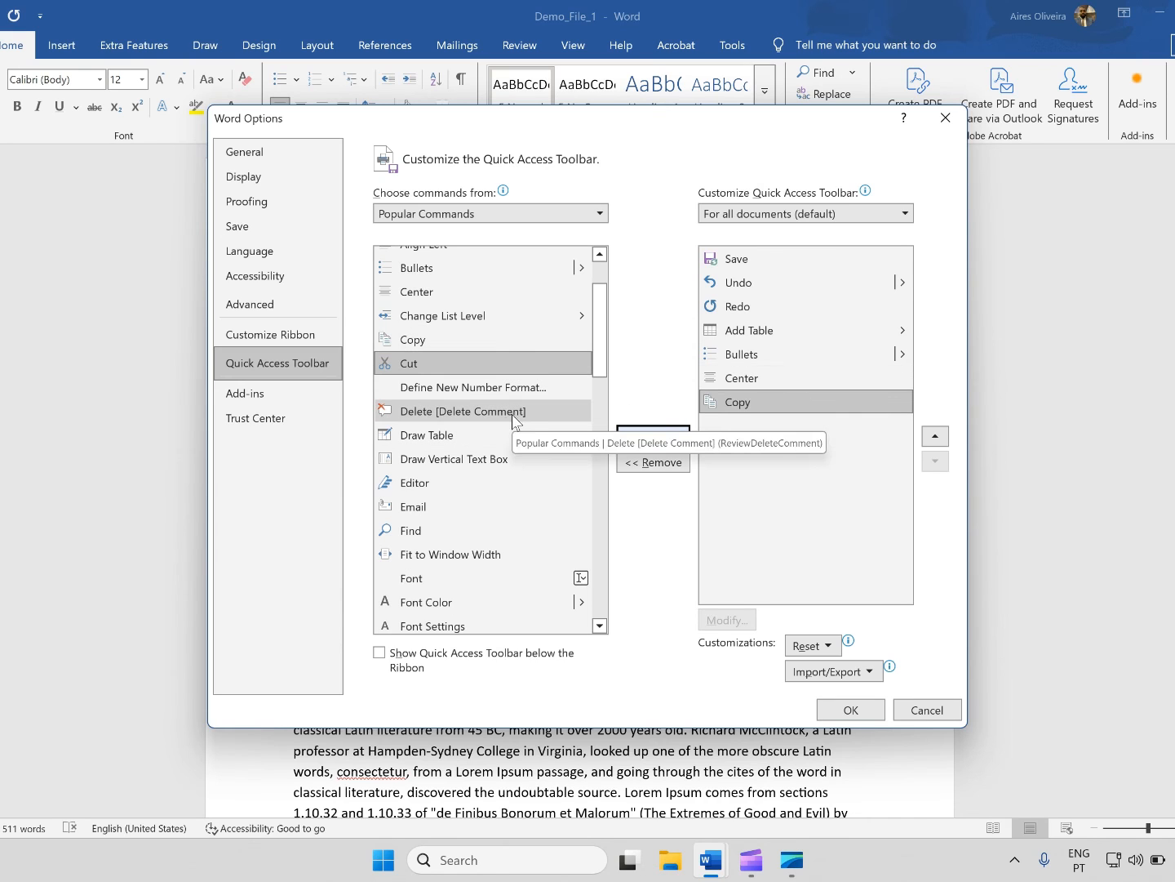
pyautogui.click(458, 510)
pyautogui.click(653, 437)
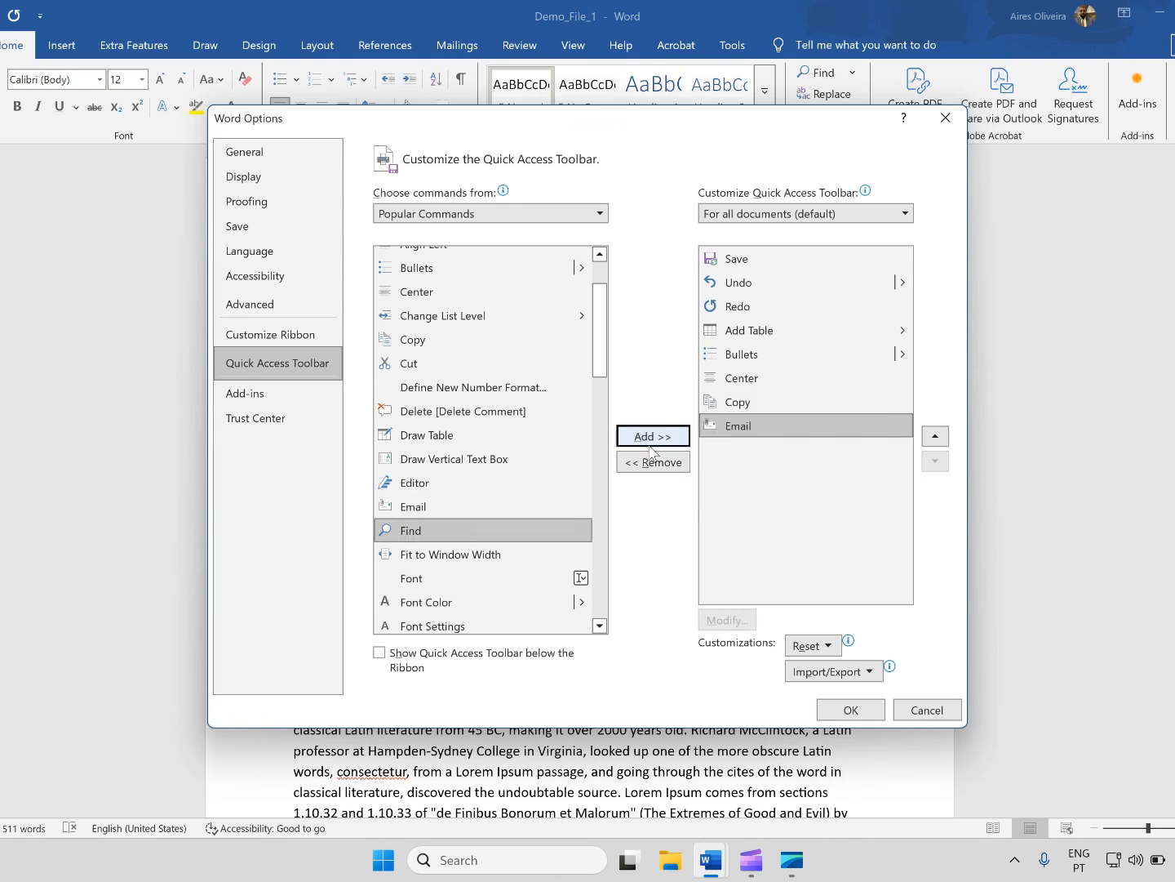
pyautogui.click(853, 701)
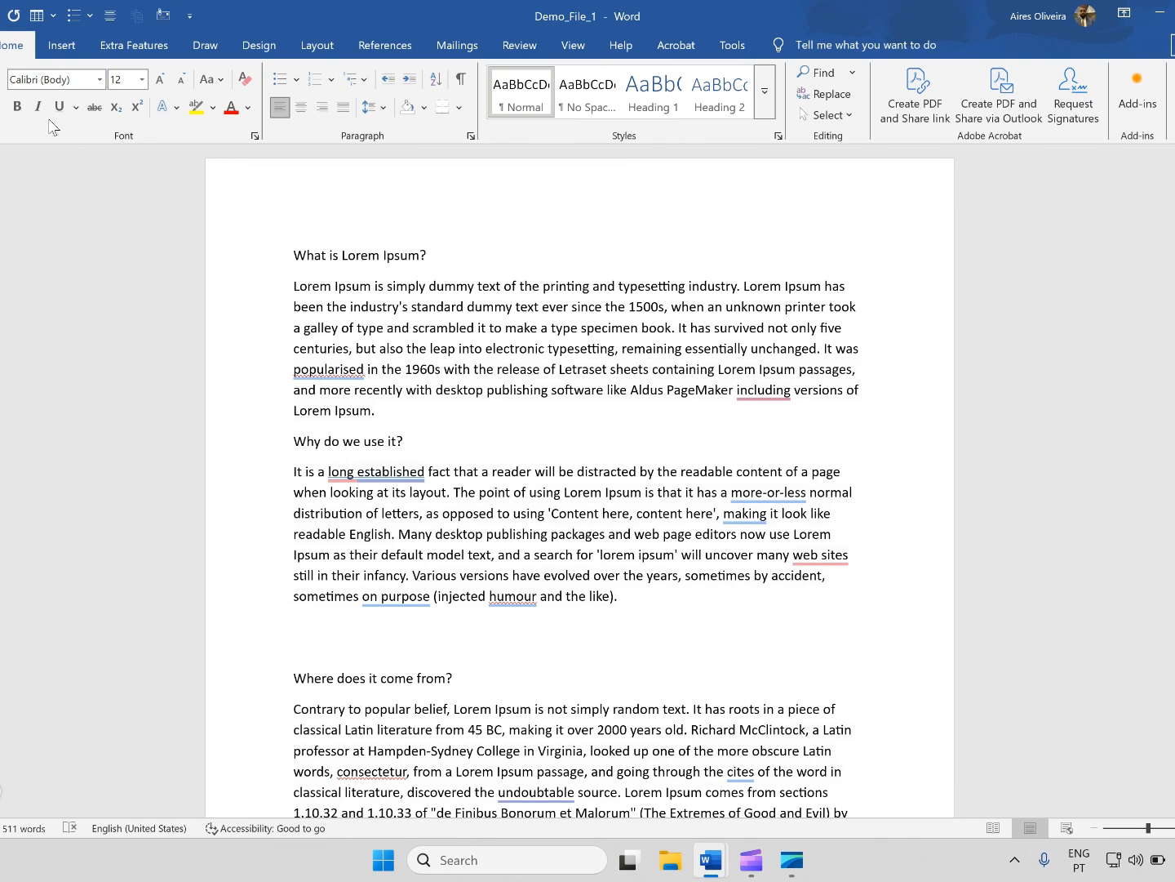
# Step: Add the Bold command to the Quick Access Toolbar directly from the ribbon's Font group
pyautogui.rightClick(20, 105)
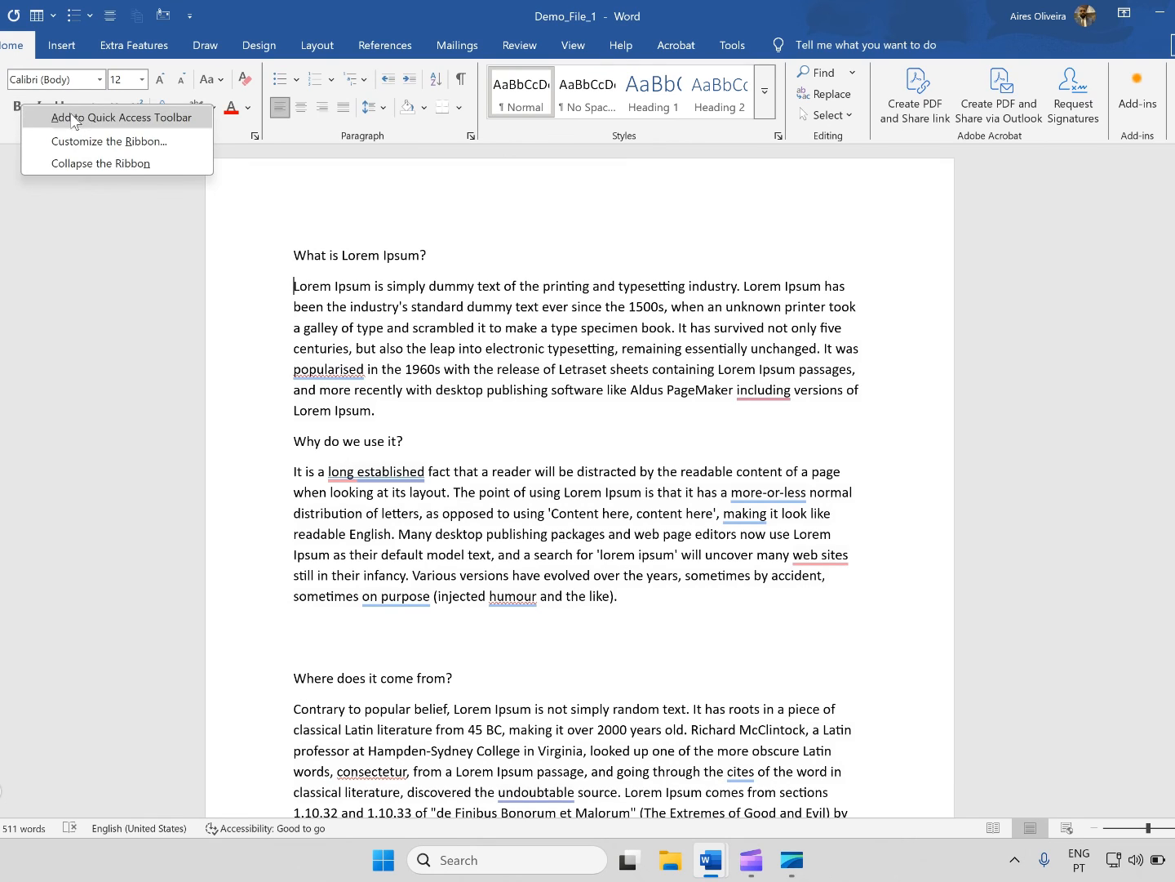
pyautogui.click(99, 121)
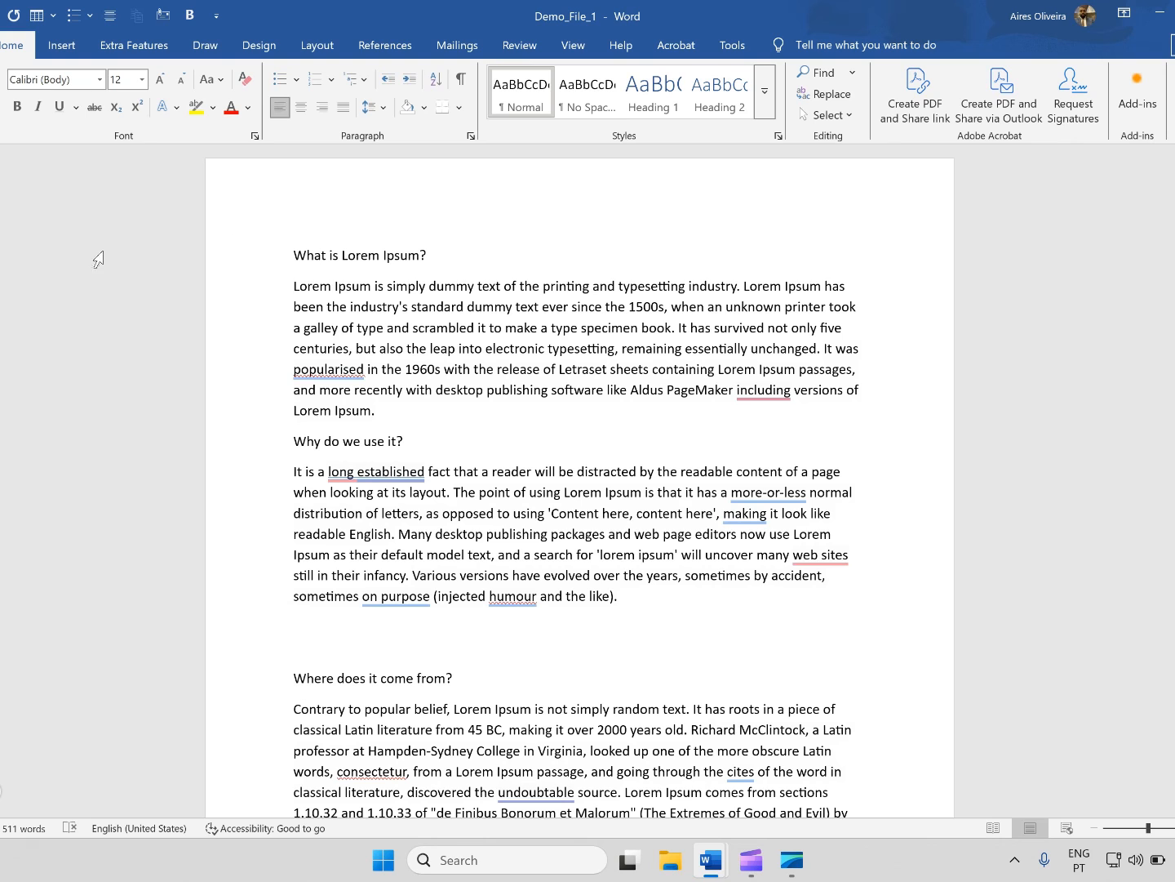
# Step: Set the Office Theme to Colorful in the General options of Word and apply it
pyautogui.hotkey('alt', 'f')
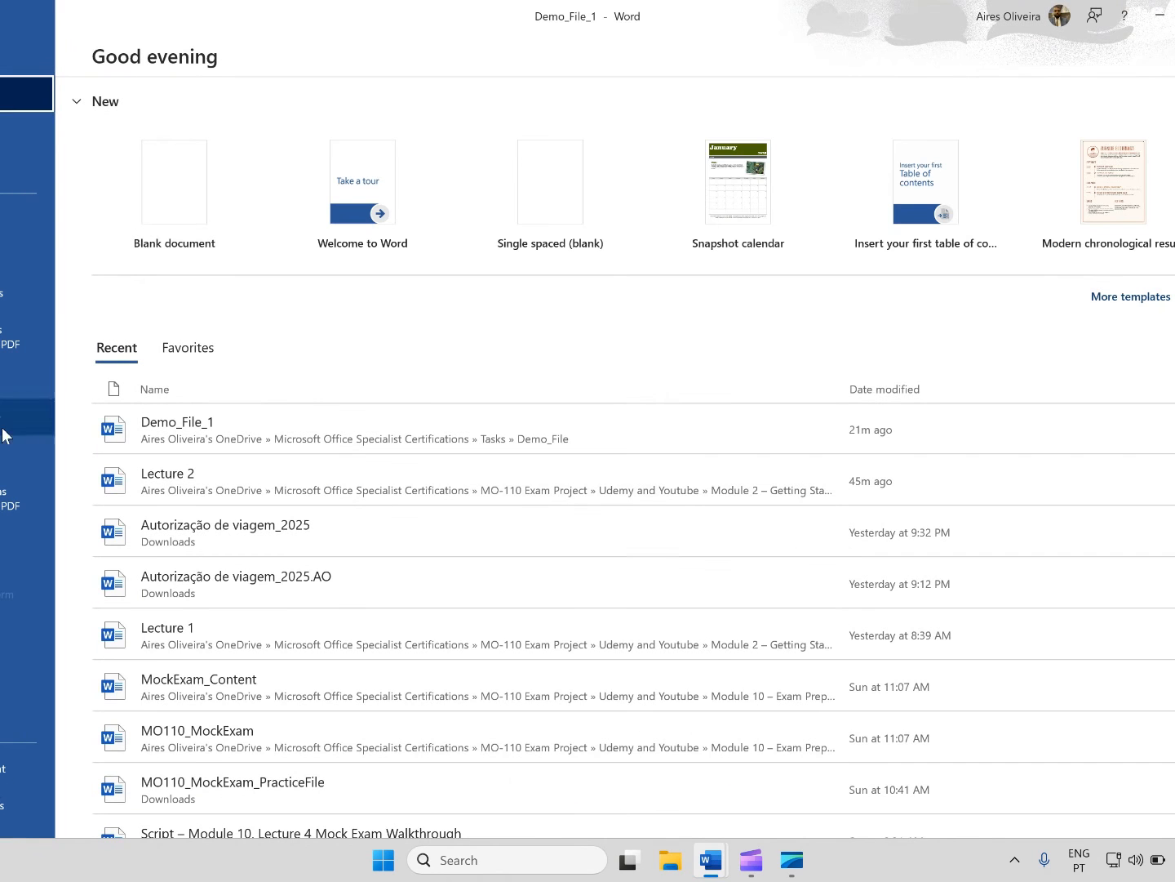
pyautogui.click(11, 808)
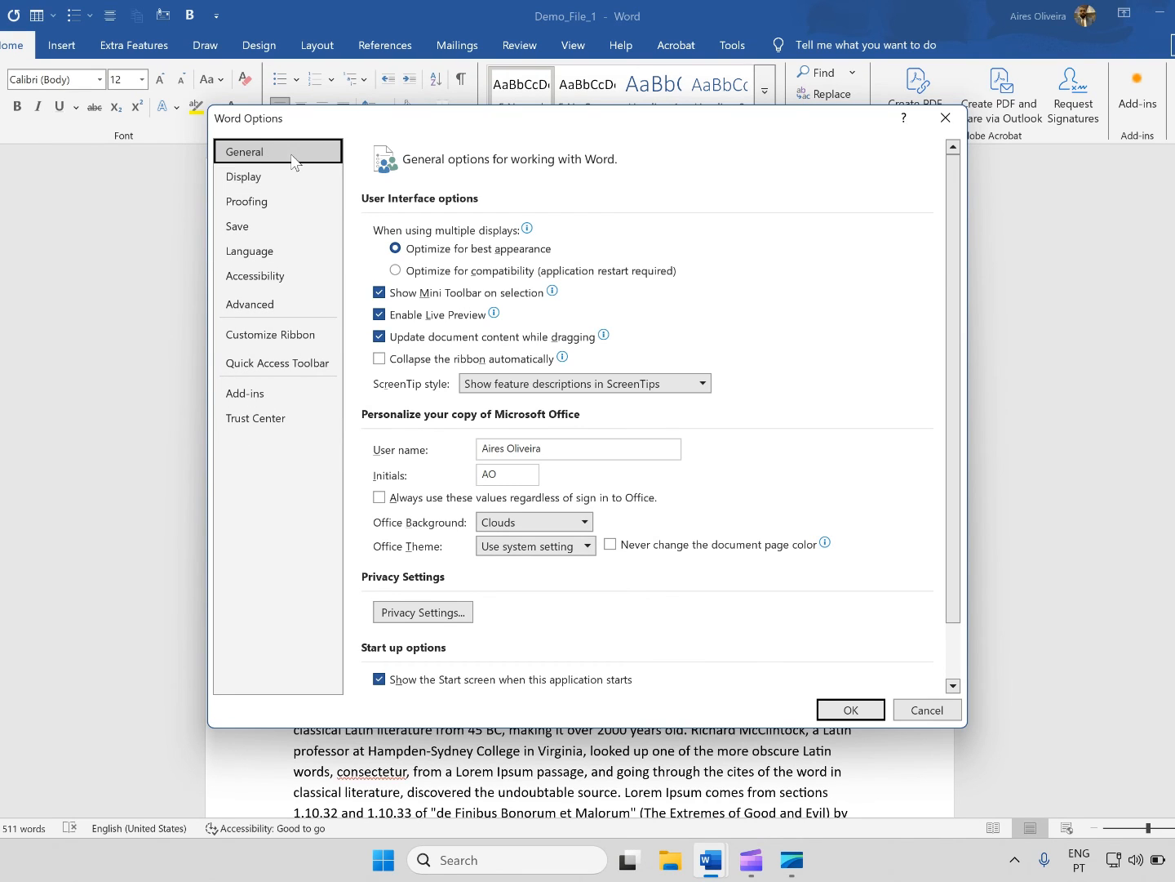
pyautogui.scroll(-2, 400, 499)
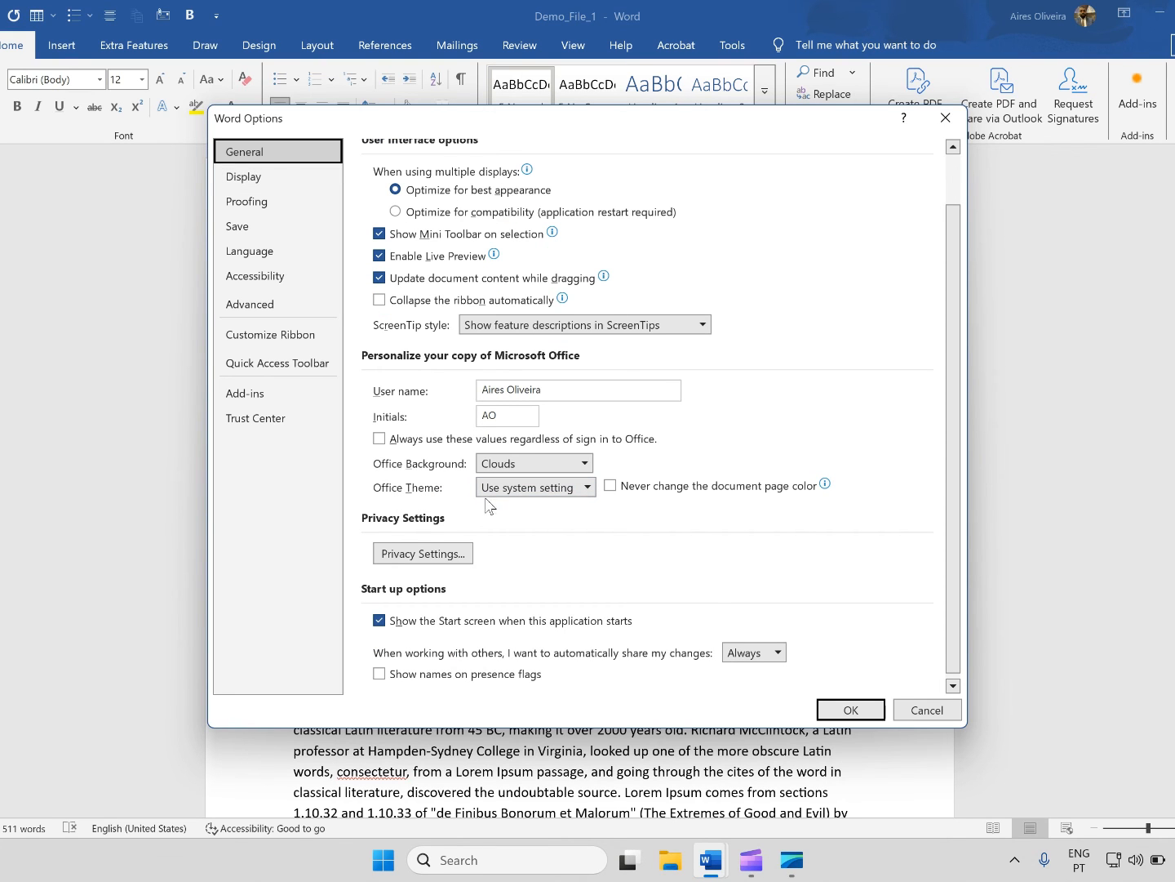
pyautogui.click(587, 488)
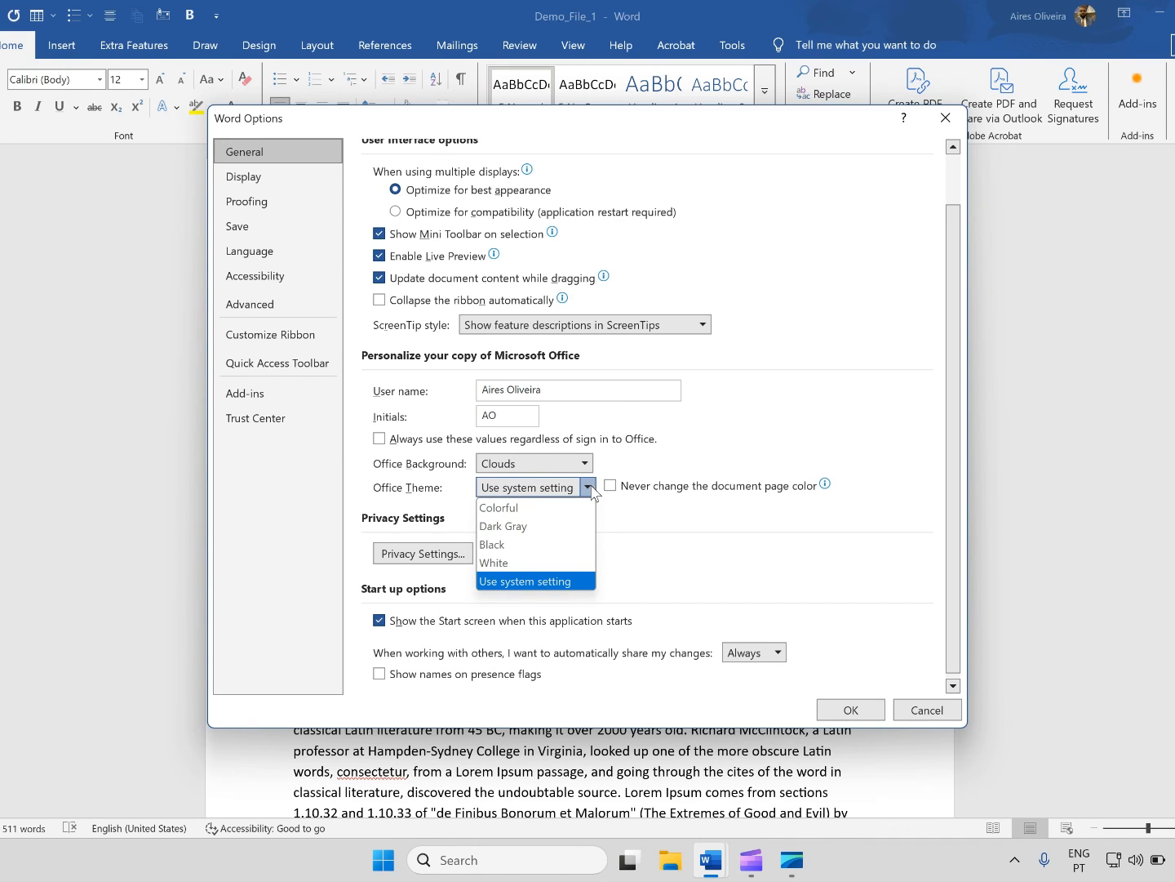
pyautogui.click(513, 507)
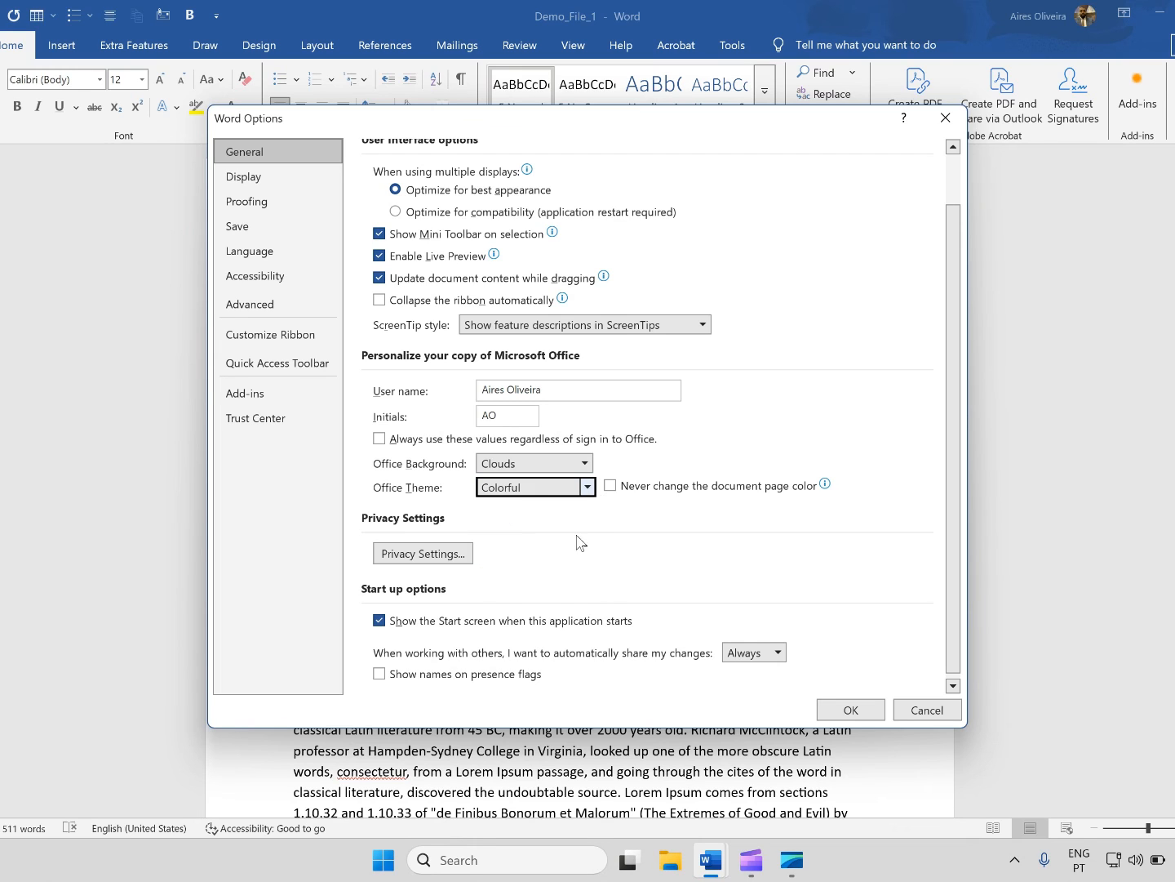
pyautogui.click(853, 710)
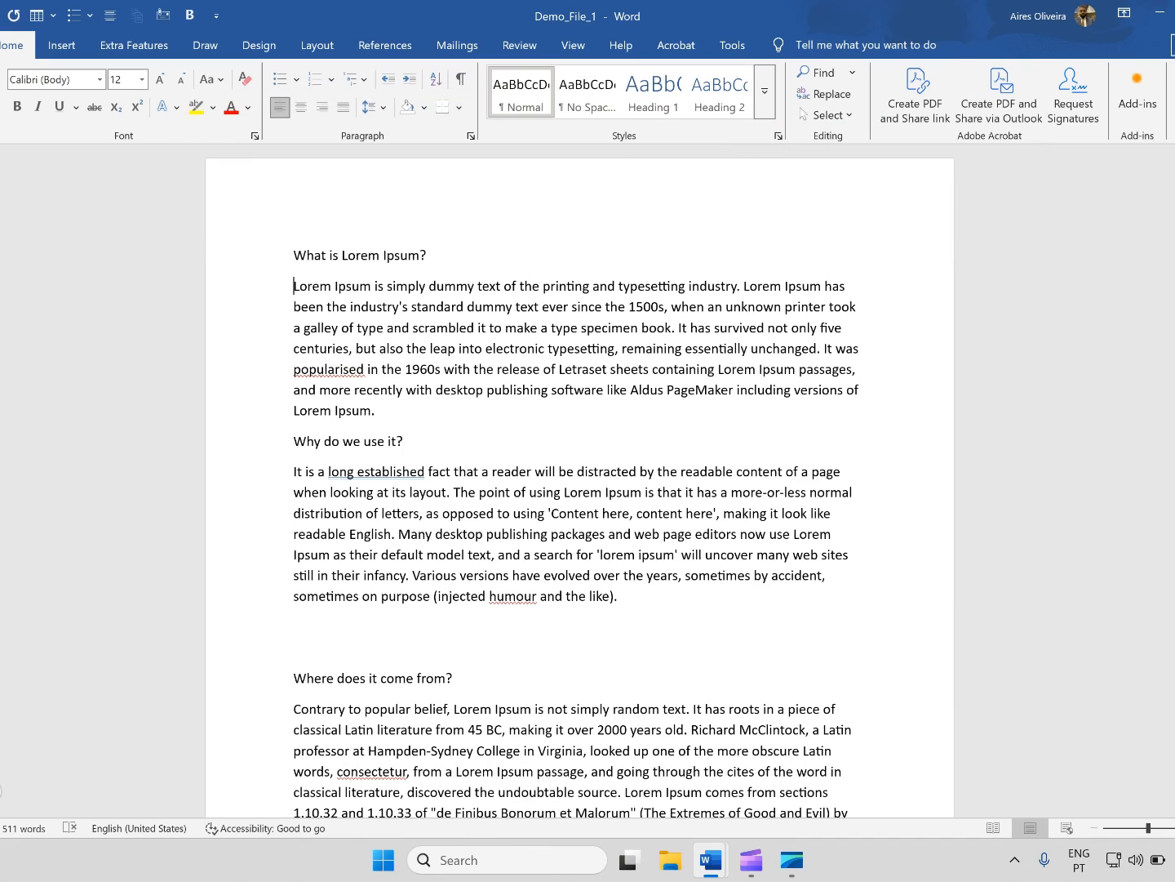
# Step: Change the Office Theme to Dark Gray in the General options and apply it
pyautogui.click(2, 46)
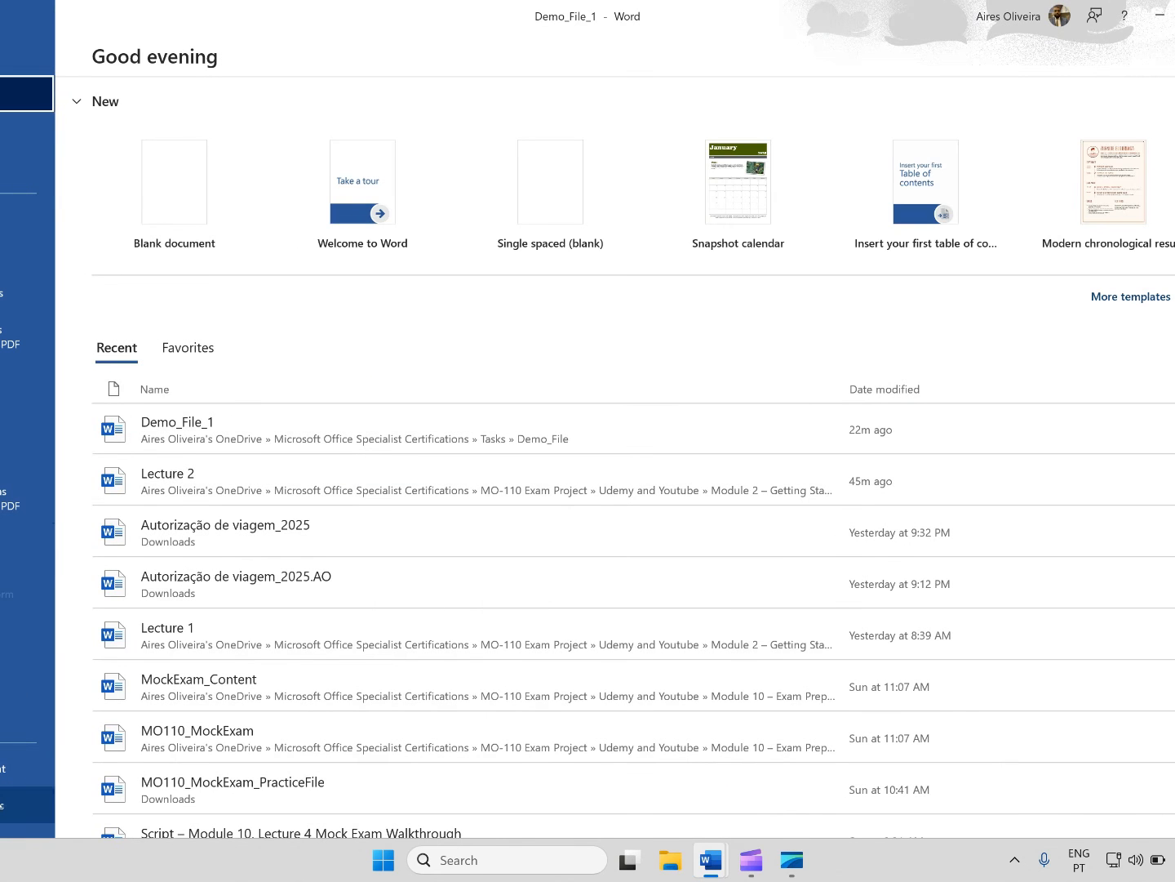
pyautogui.click(25, 804)
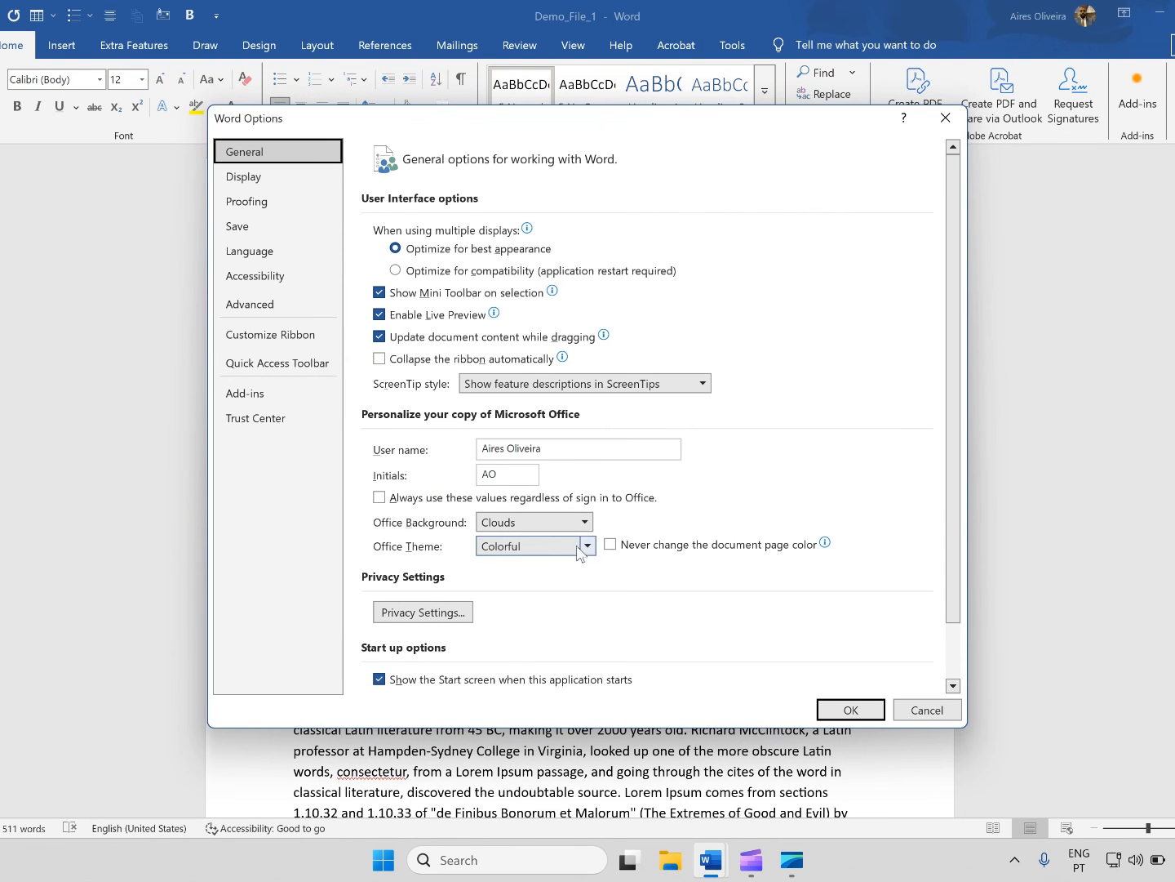
pyautogui.click(588, 546)
pyautogui.click(542, 586)
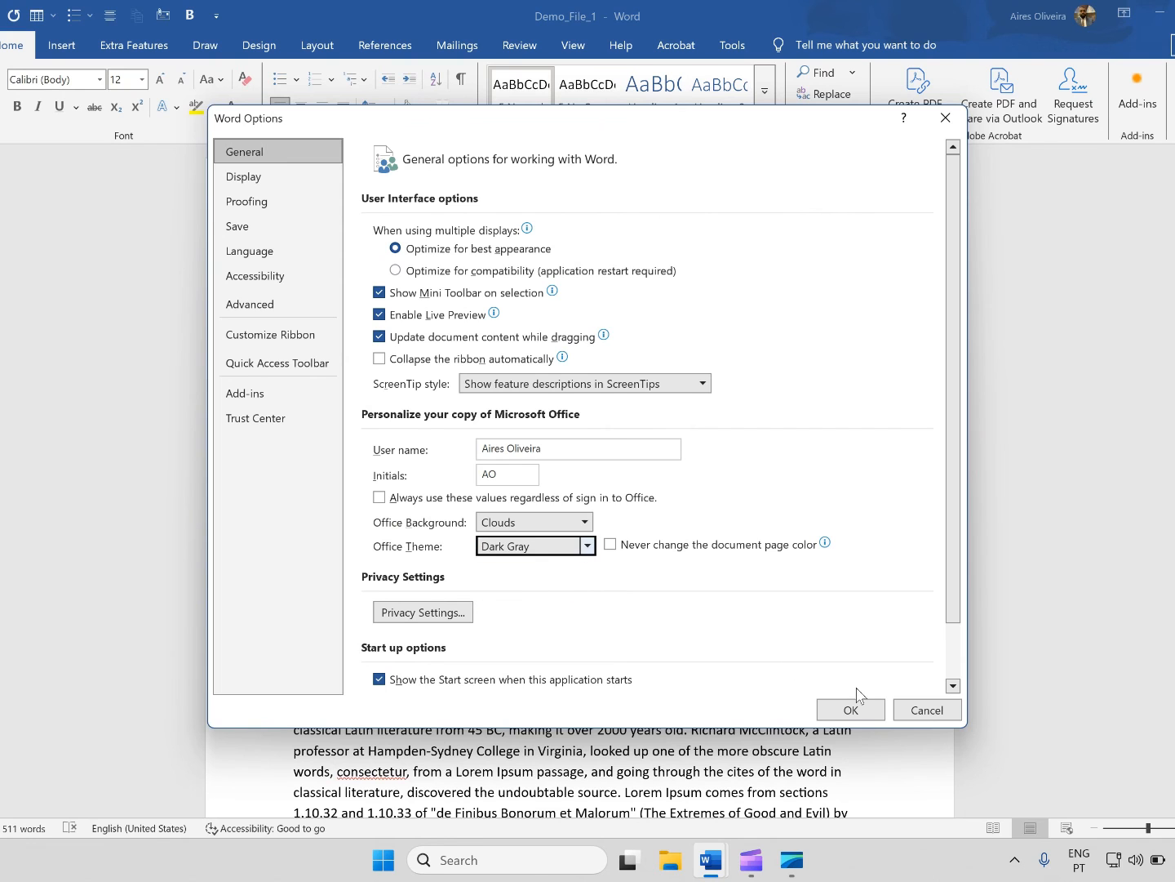
pyautogui.click(858, 718)
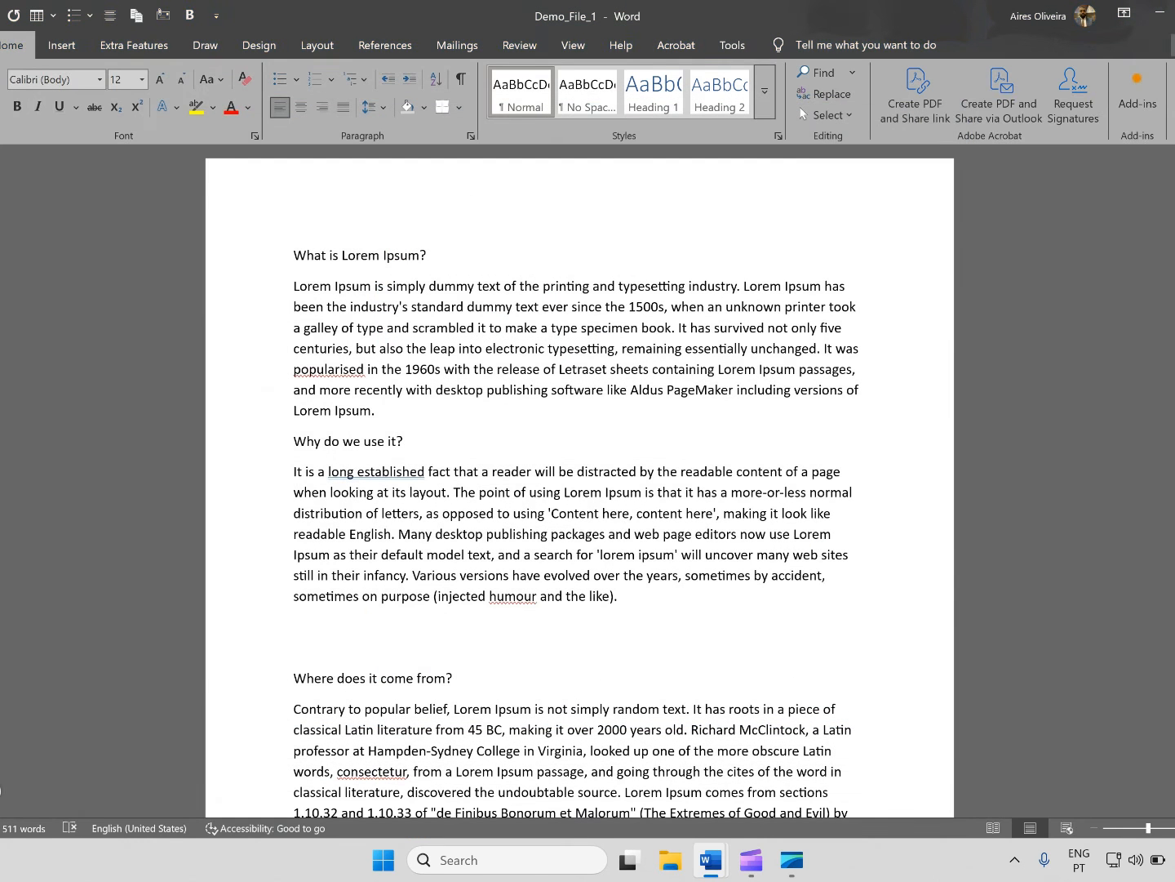
# Step: Change the Office Theme to Black in the General options and apply it
pyautogui.click(2, 46)
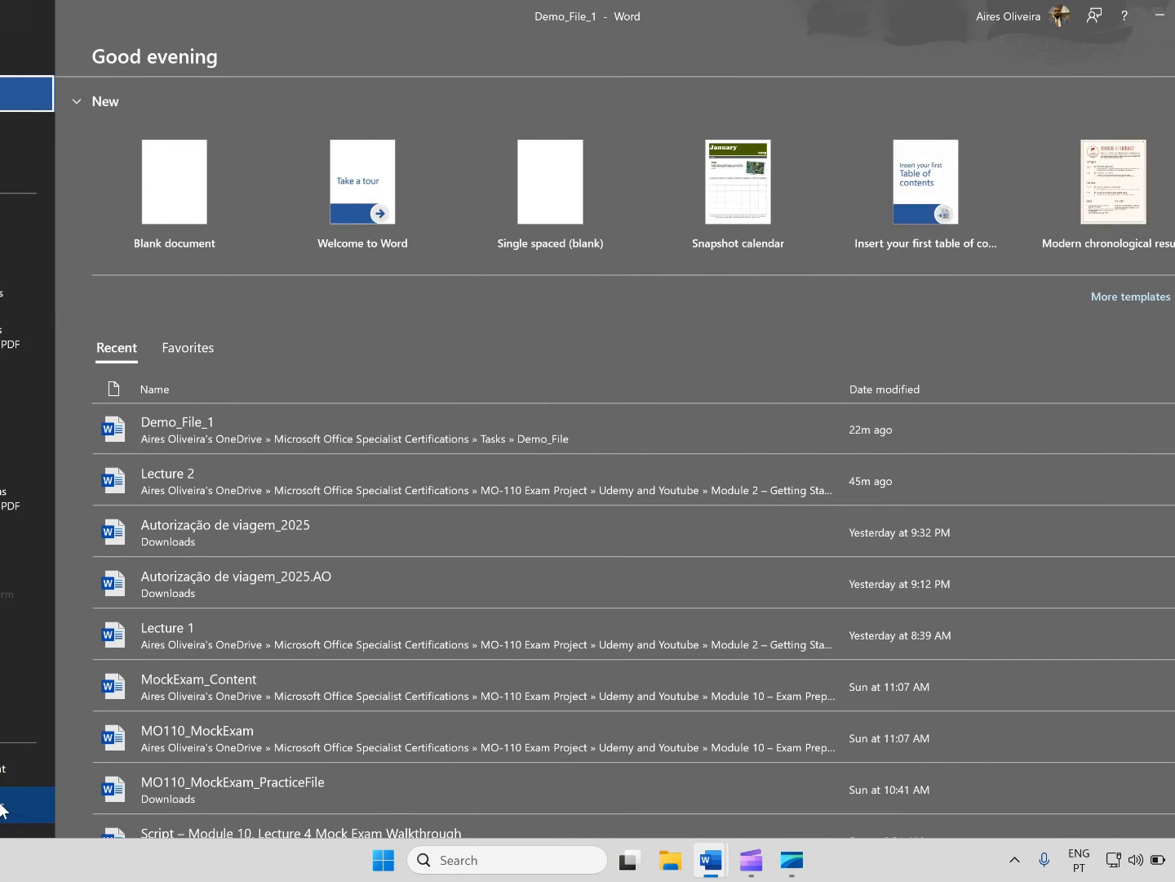
pyautogui.click(2, 804)
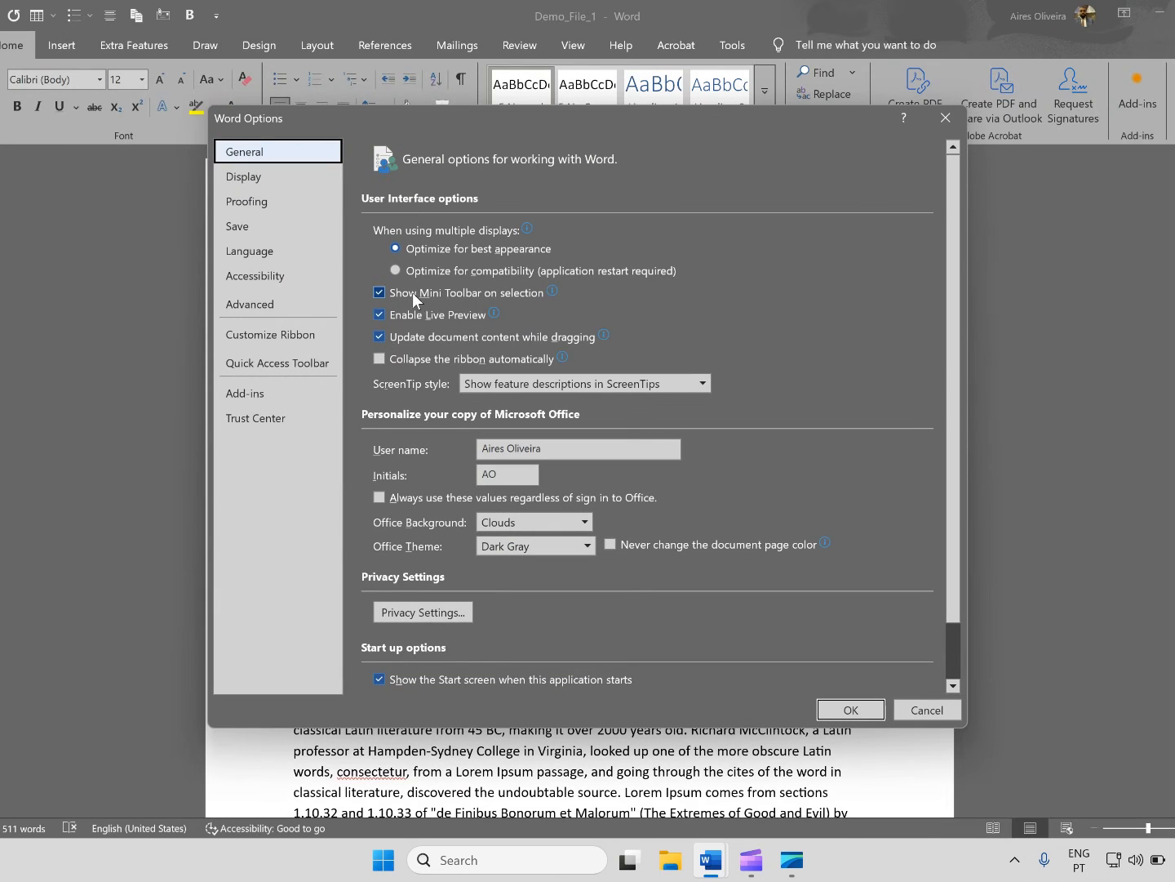
pyautogui.click(552, 550)
pyautogui.click(515, 603)
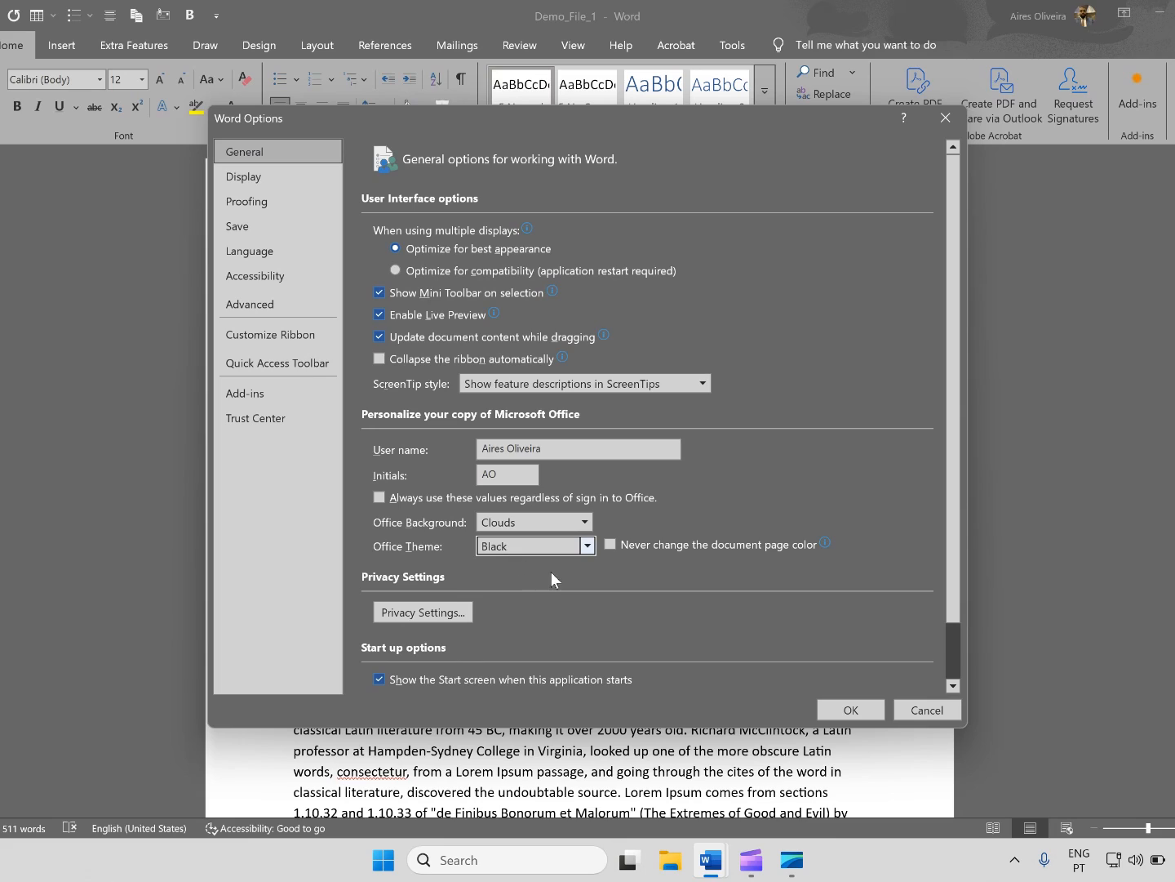
pyautogui.click(850, 710)
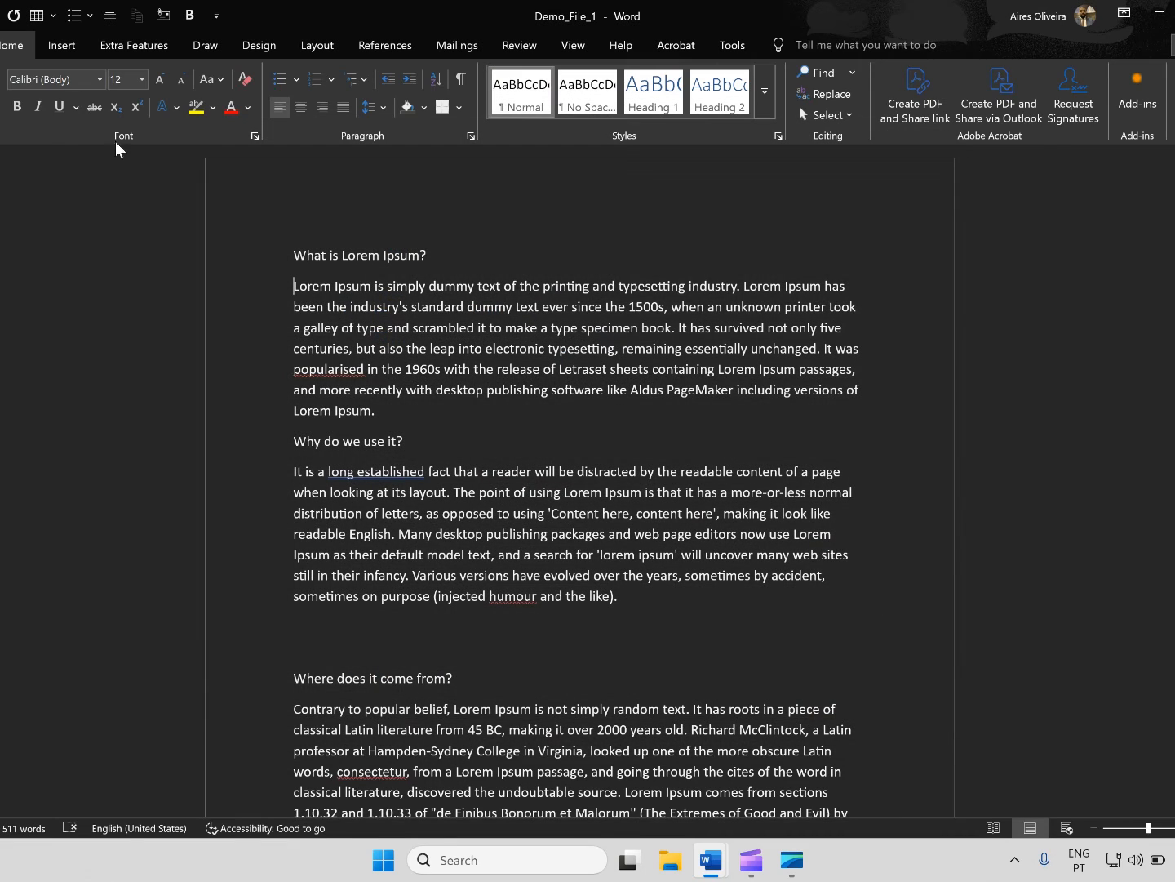
# Step: Change the Office Theme to White in the General options and apply it
pyautogui.scroll(-2, 90, 261)
pyautogui.scroll(1, 90, 262)
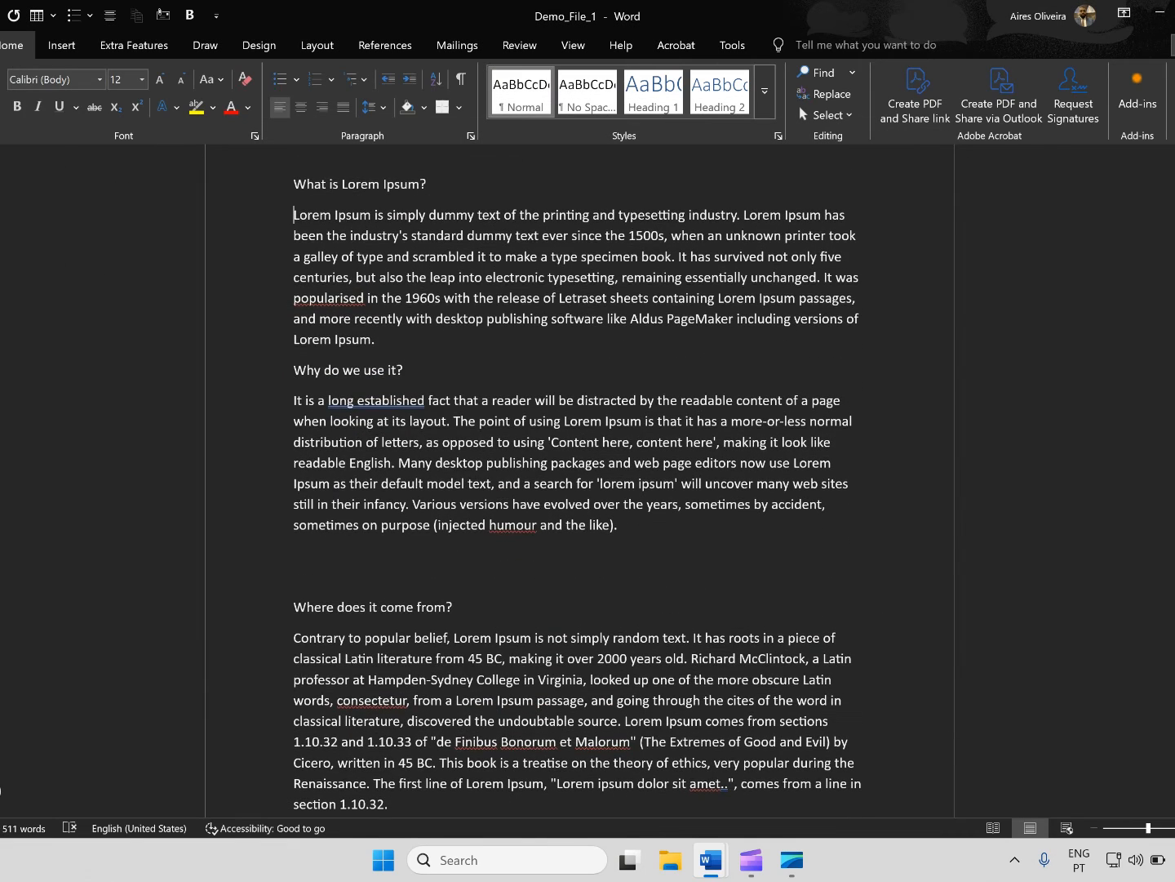
pyautogui.click(0, 45)
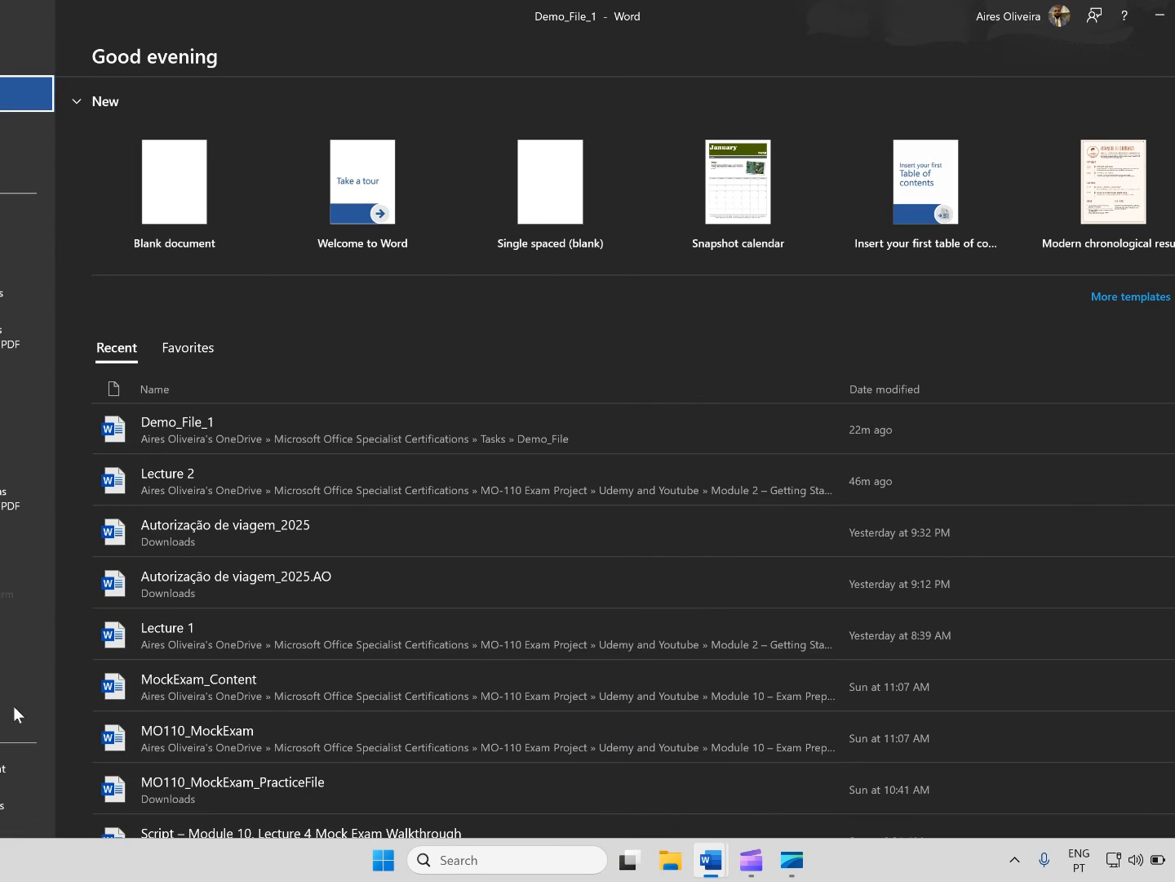
pyautogui.click(3, 771)
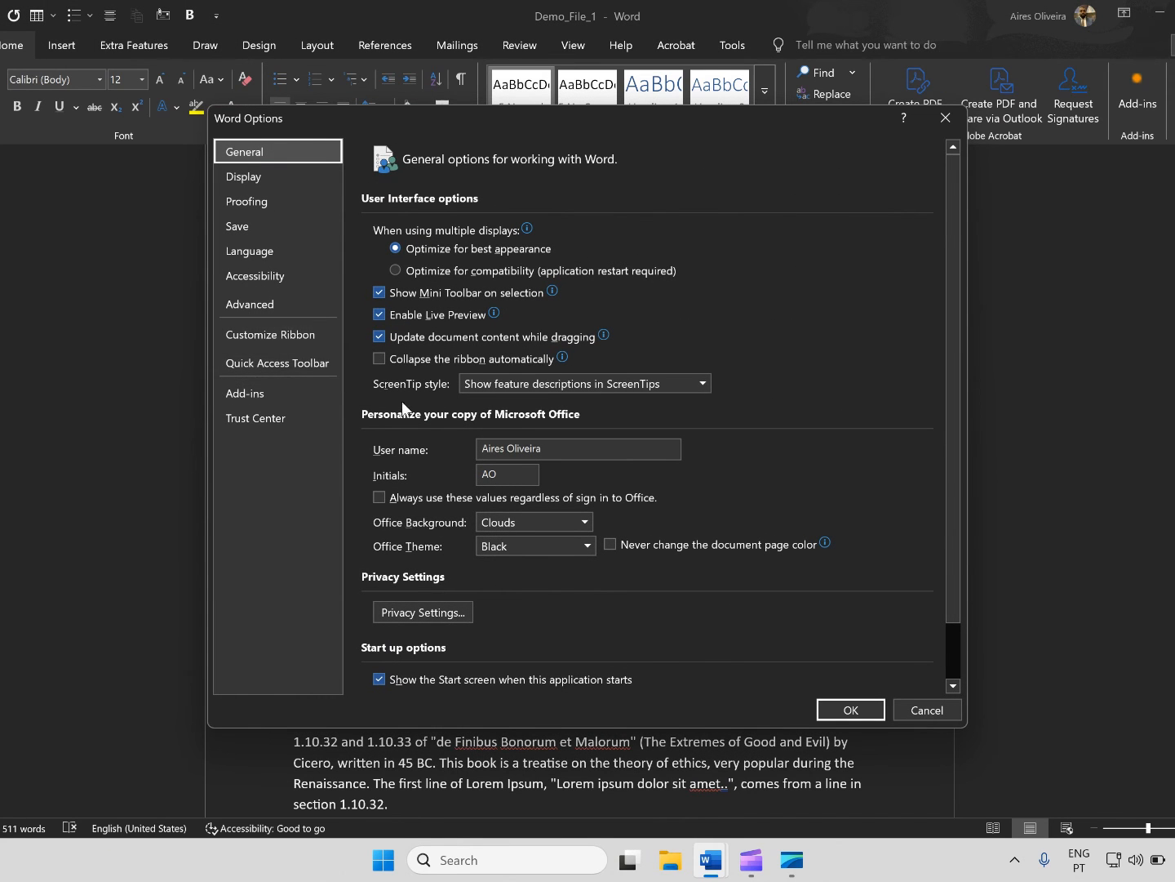
pyautogui.scroll(-1, 457, 563)
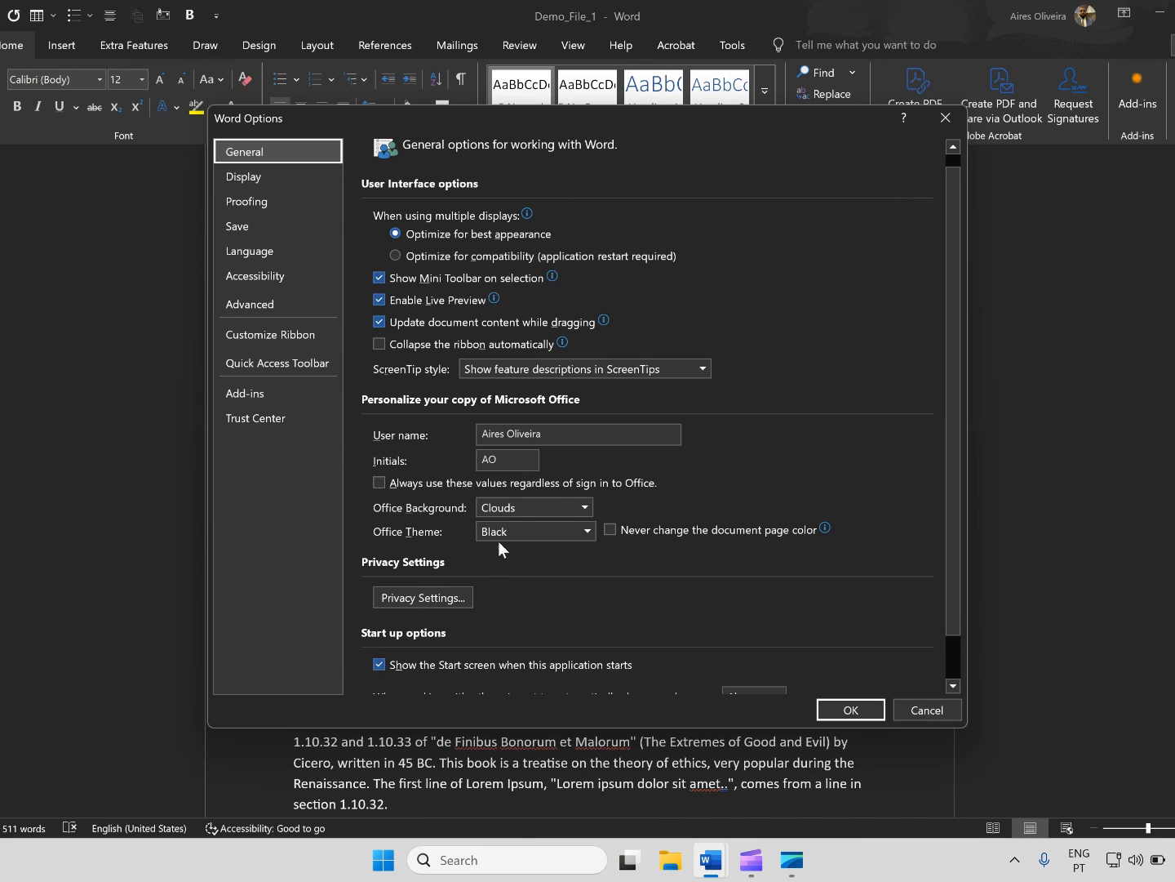
pyautogui.click(554, 534)
pyautogui.click(530, 607)
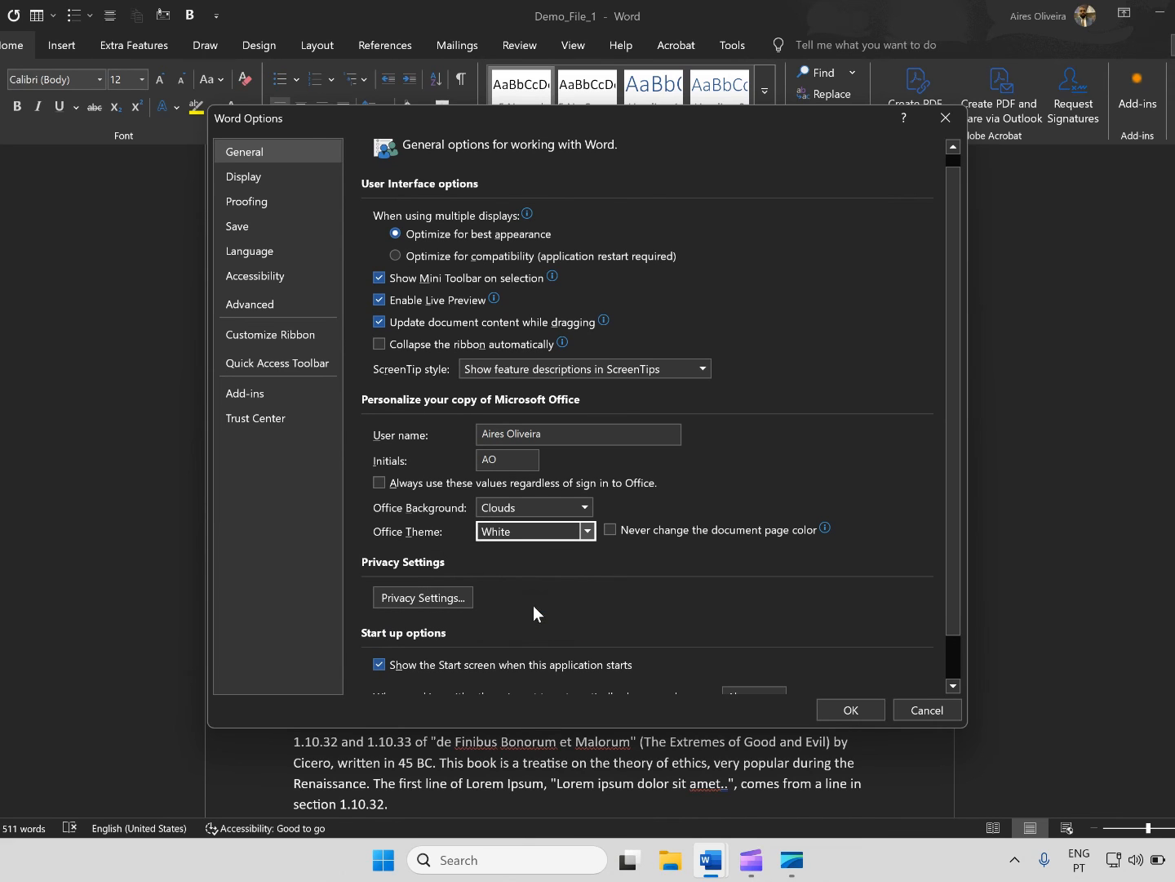
pyautogui.click(851, 709)
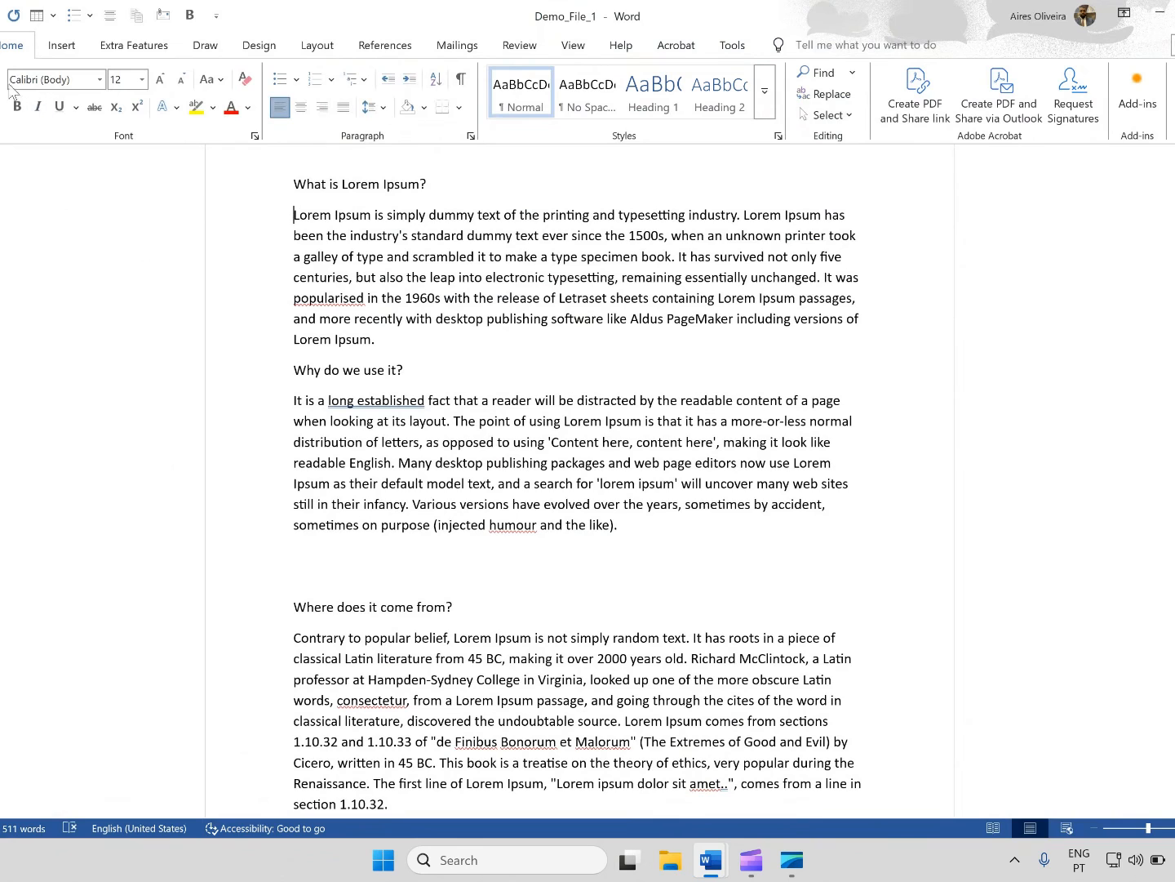
# Step: Set the Office Theme to Use system setting in the General options and apply it
pyautogui.click(2, 45)
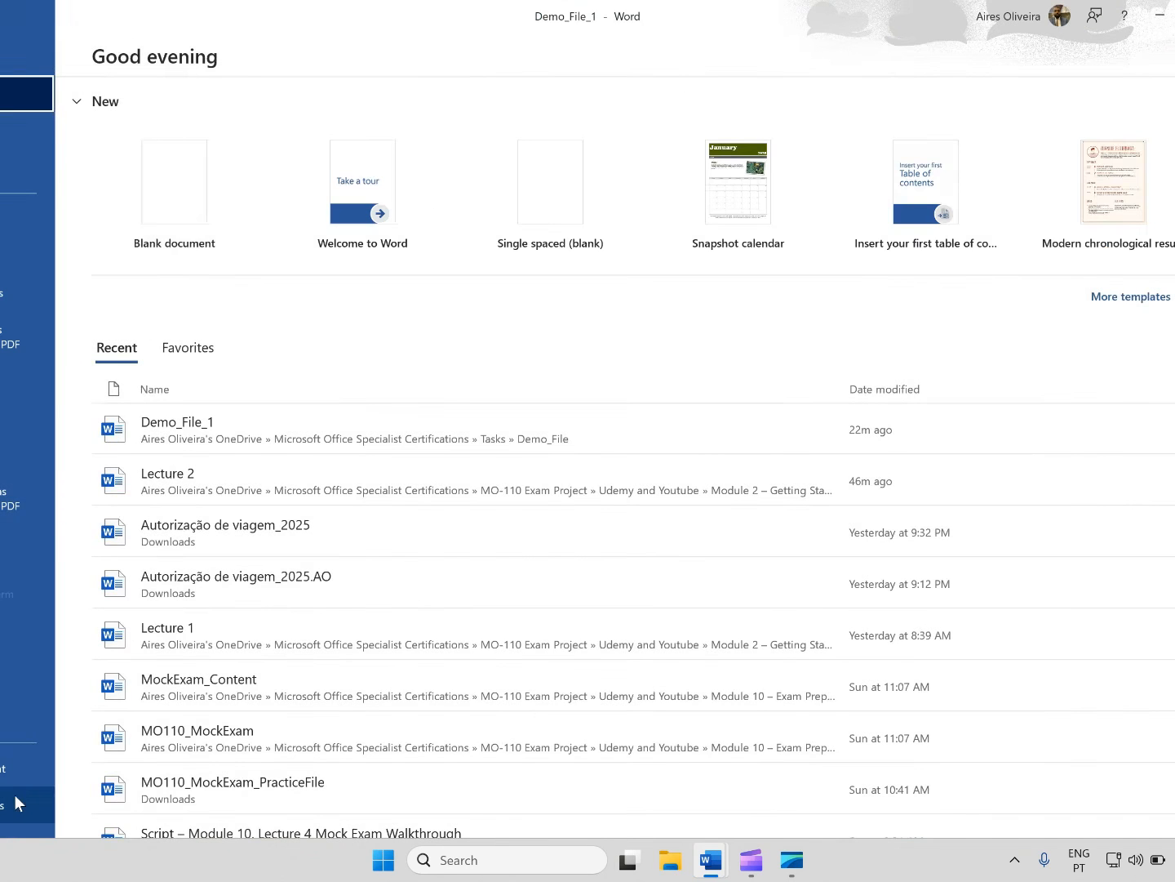
pyautogui.click(15, 804)
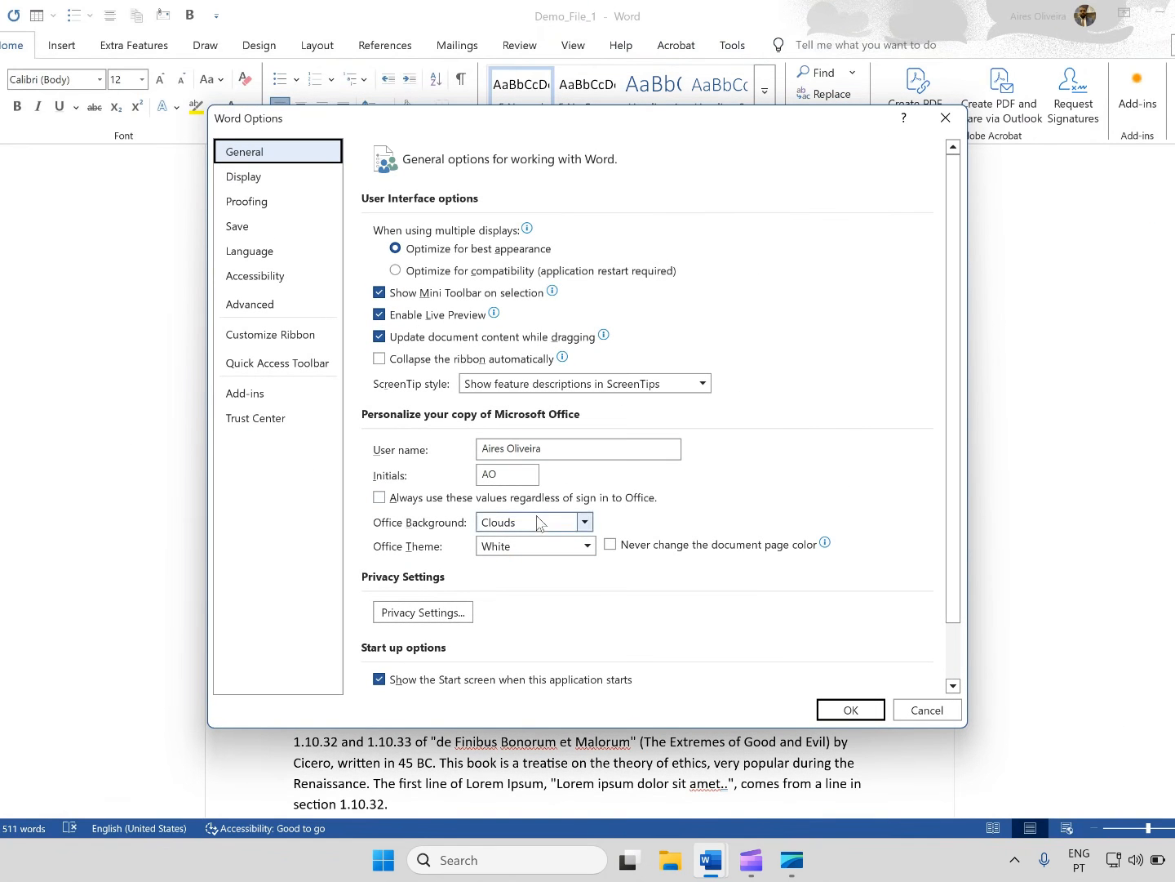
pyautogui.click(553, 548)
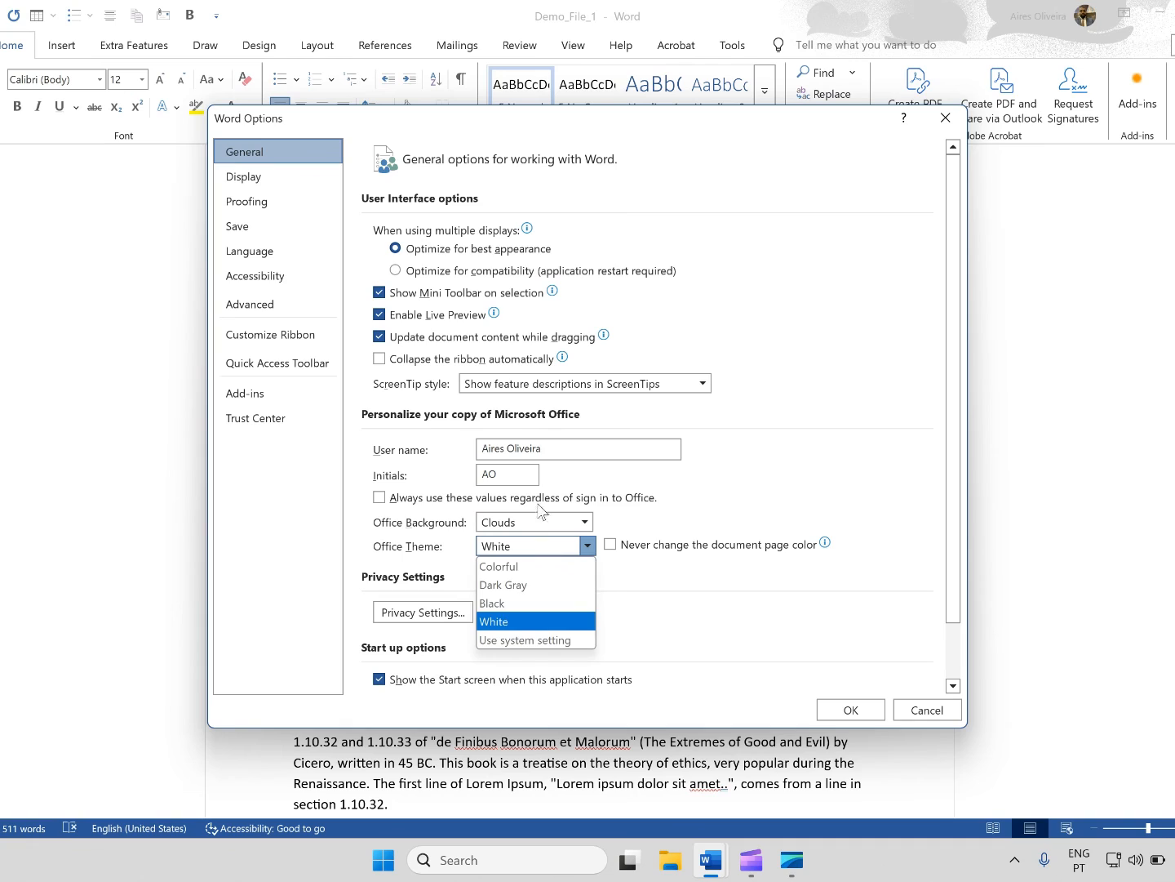
pyautogui.click(540, 642)
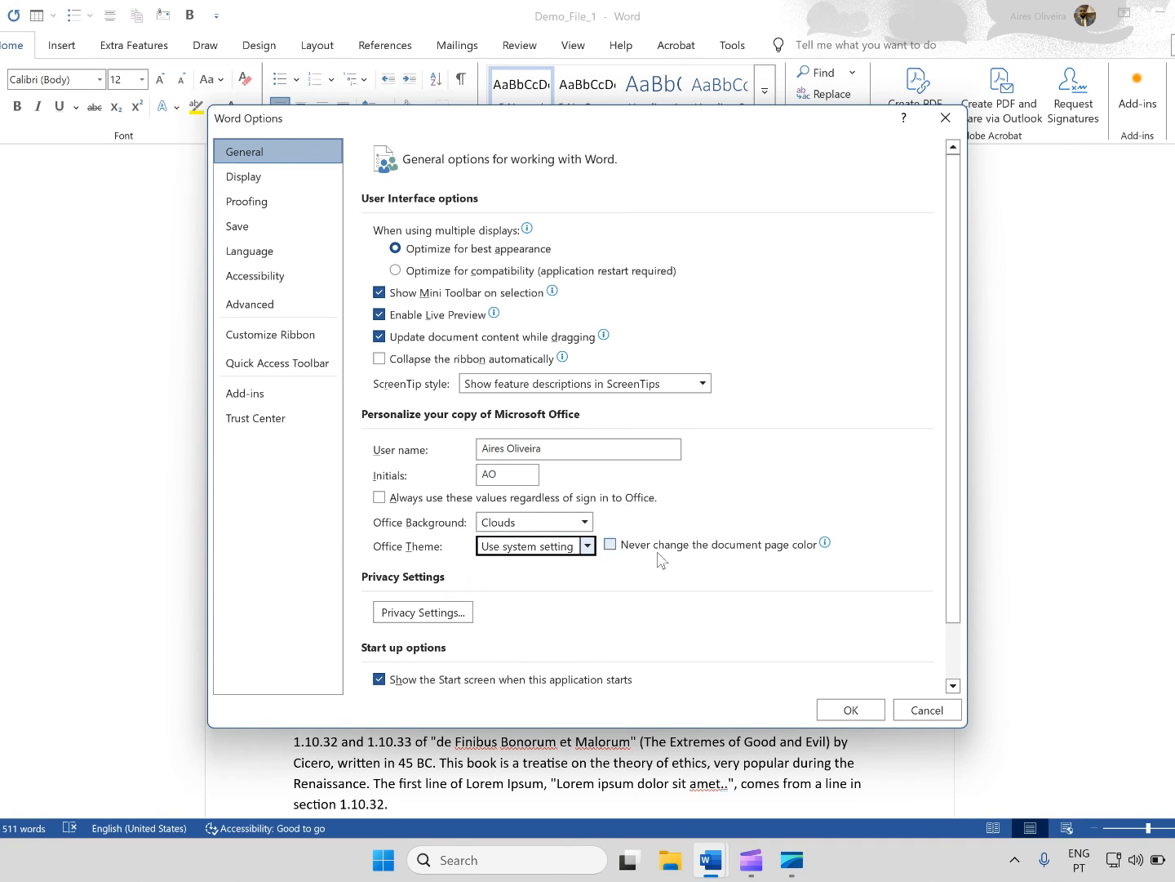
pyautogui.moveTo(780, 557)
pyautogui.scroll(-1, 715, 637)
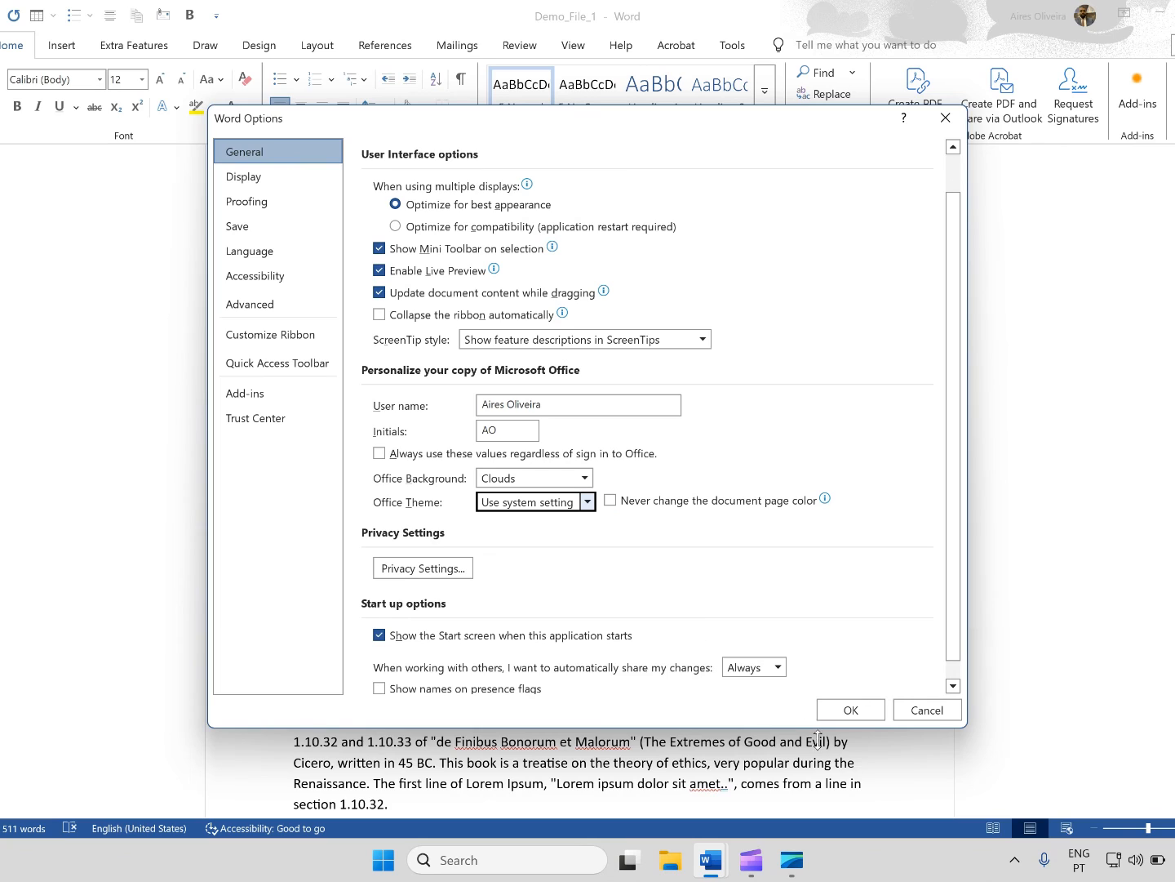
pyautogui.click(850, 709)
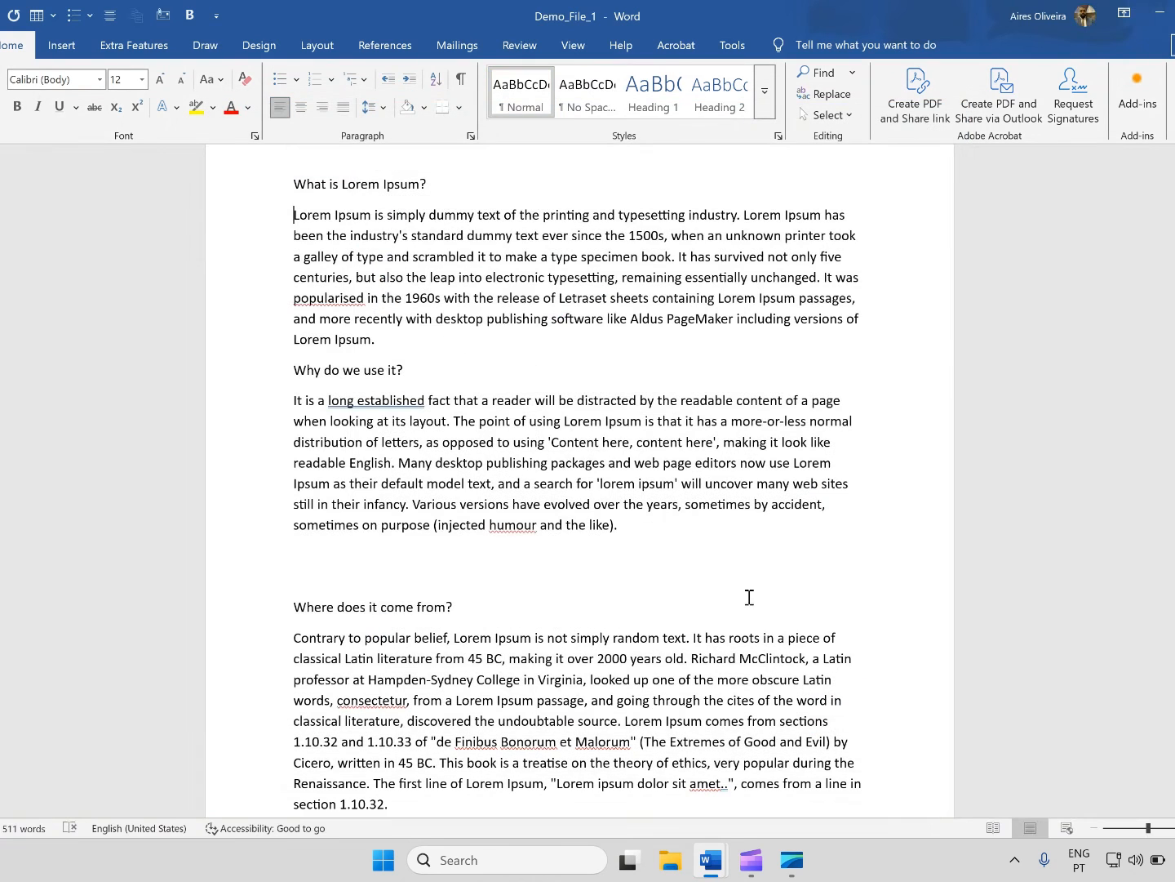
# Step: Show the ruler and the gridlines in the document view
pyautogui.scroll(-1, 409, 350)
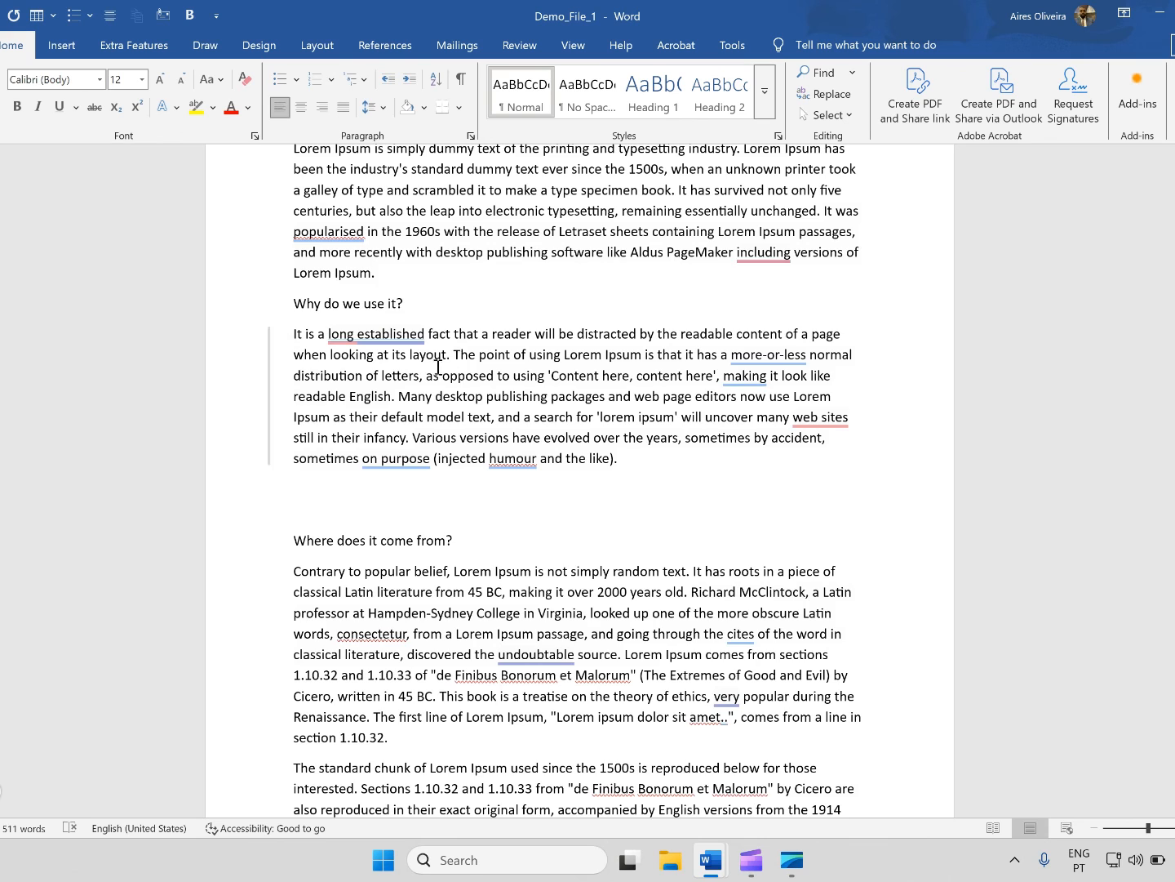
pyautogui.scroll(-1, 438, 343)
pyautogui.scroll(3, 452, 341)
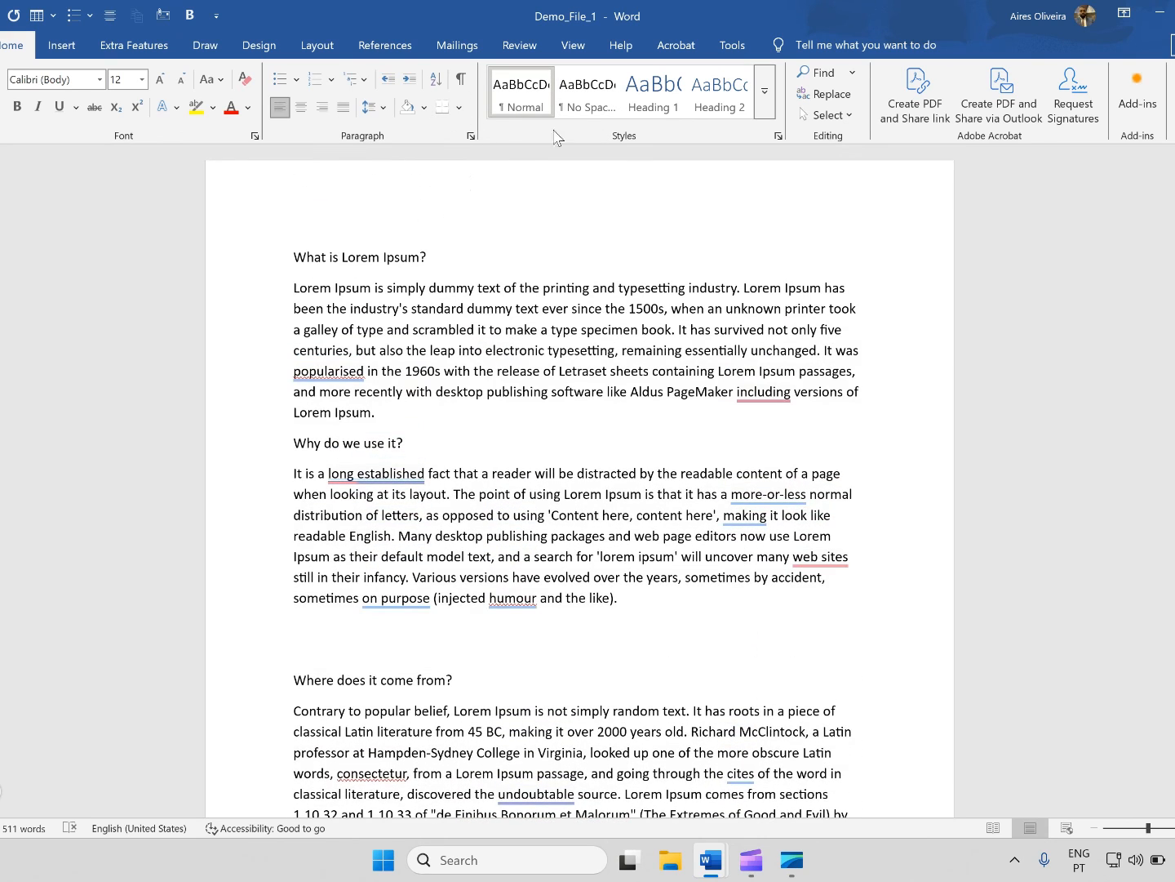
pyautogui.click(573, 45)
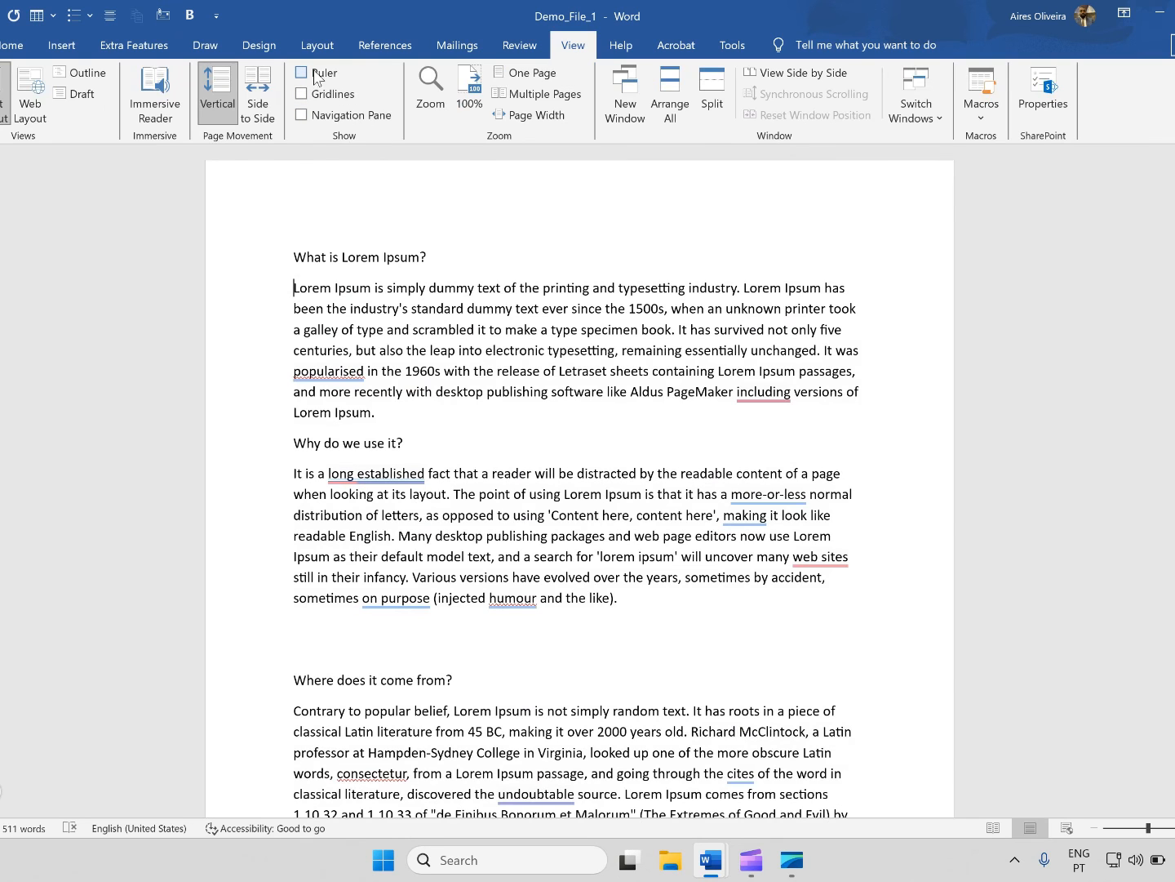
pyautogui.click(320, 76)
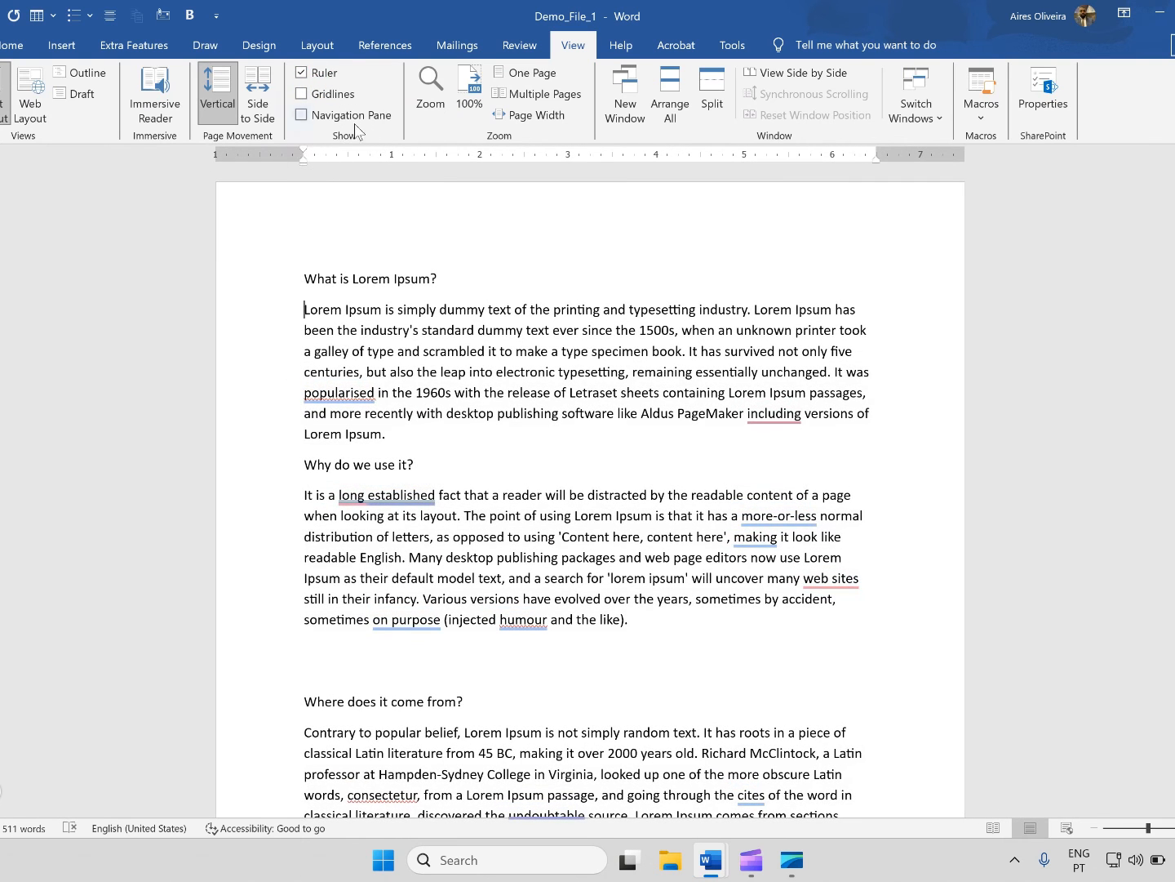
pyautogui.moveTo(875, 162)
pyautogui.mouseDown()
pyautogui.moveTo(811, 173)
pyautogui.moveTo(894, 181)
pyautogui.moveTo(878, 180)
pyautogui.mouseUp()
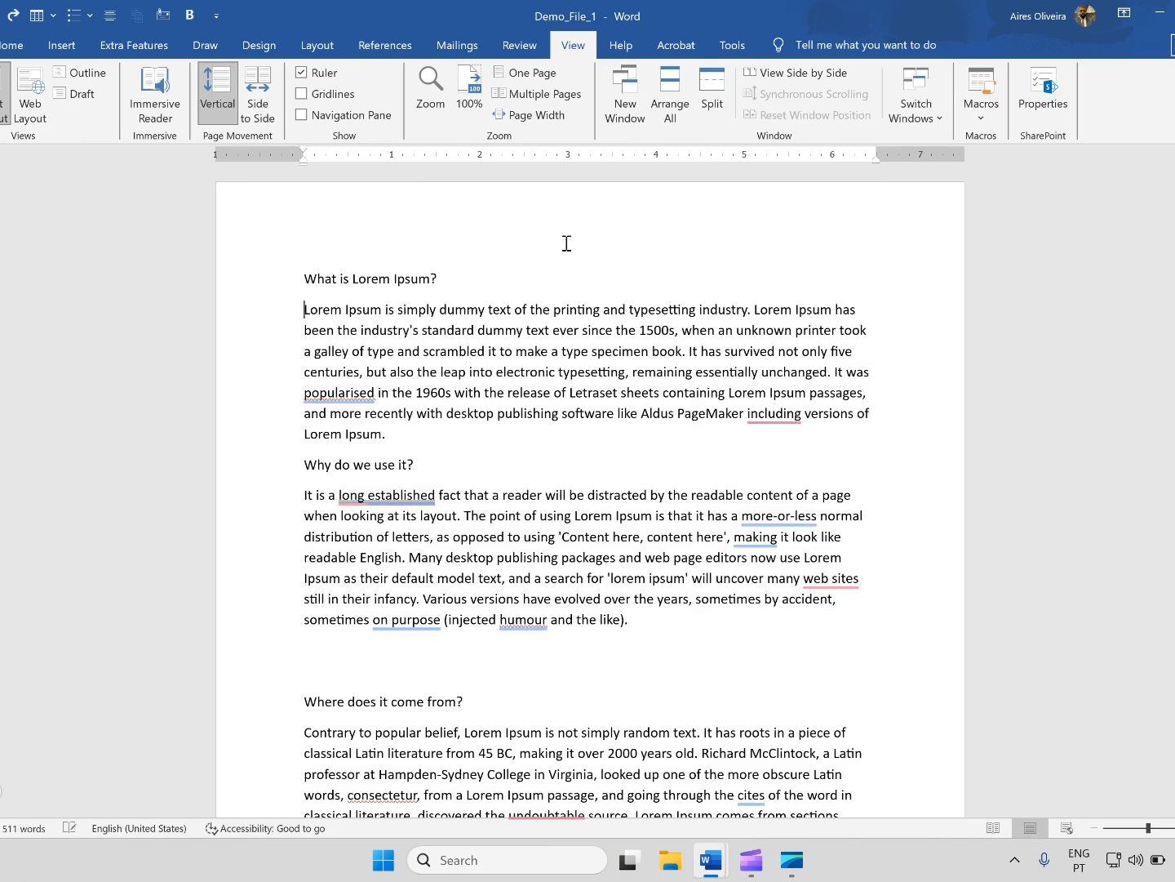
pyautogui.click(318, 99)
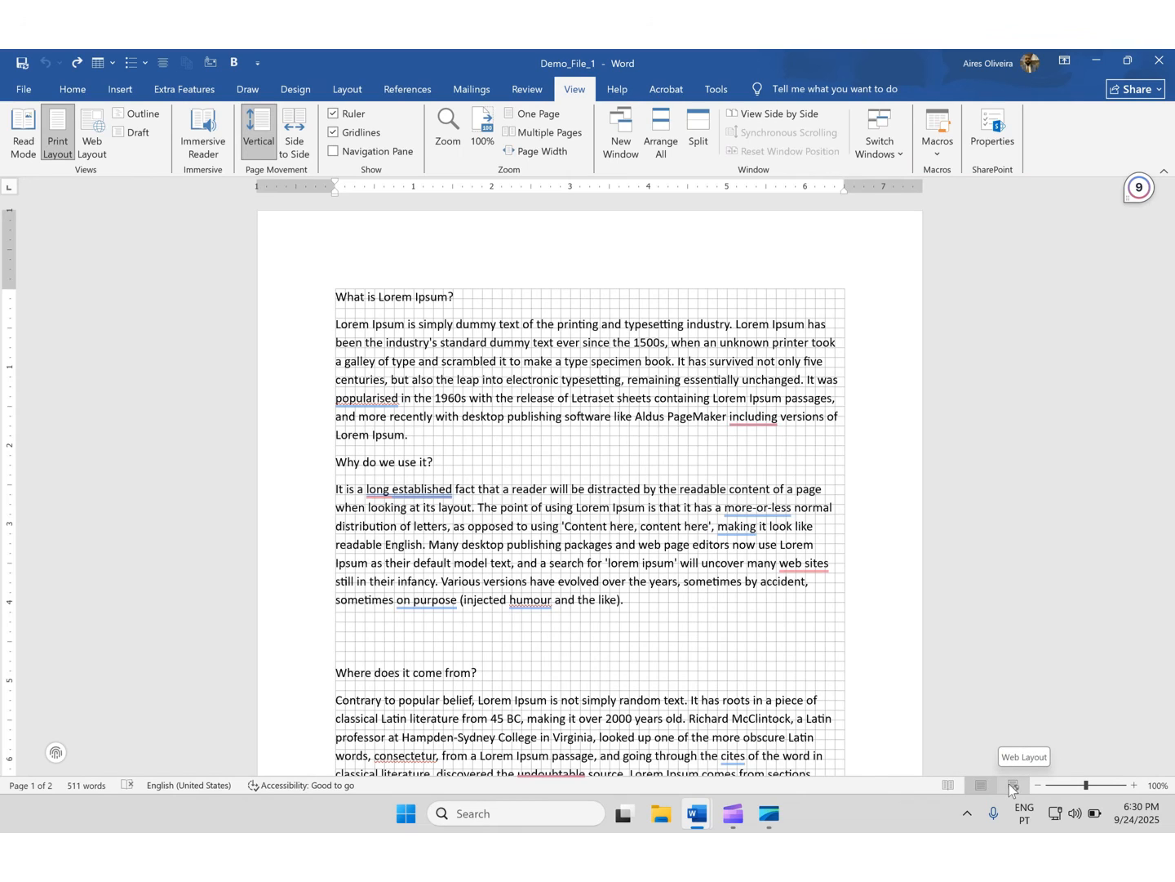
pyautogui.moveTo(1086, 786)
pyautogui.mouseDown()
pyautogui.moveTo(1048, 788)
pyautogui.moveTo(1098, 789)
pyautogui.moveTo(1086, 790)
pyautogui.mouseUp()
pyautogui.scroll(-3, 672, 413)
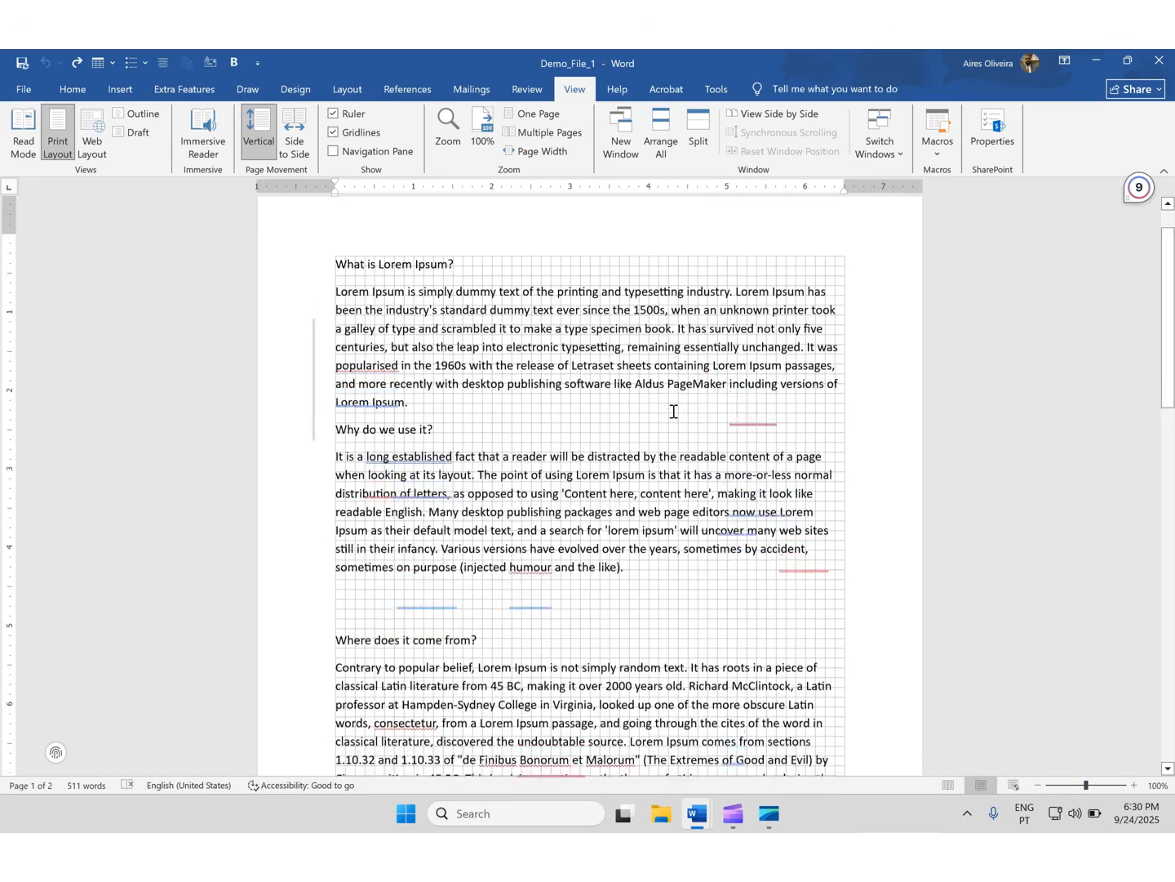
pyautogui.scroll(-2, 672, 412)
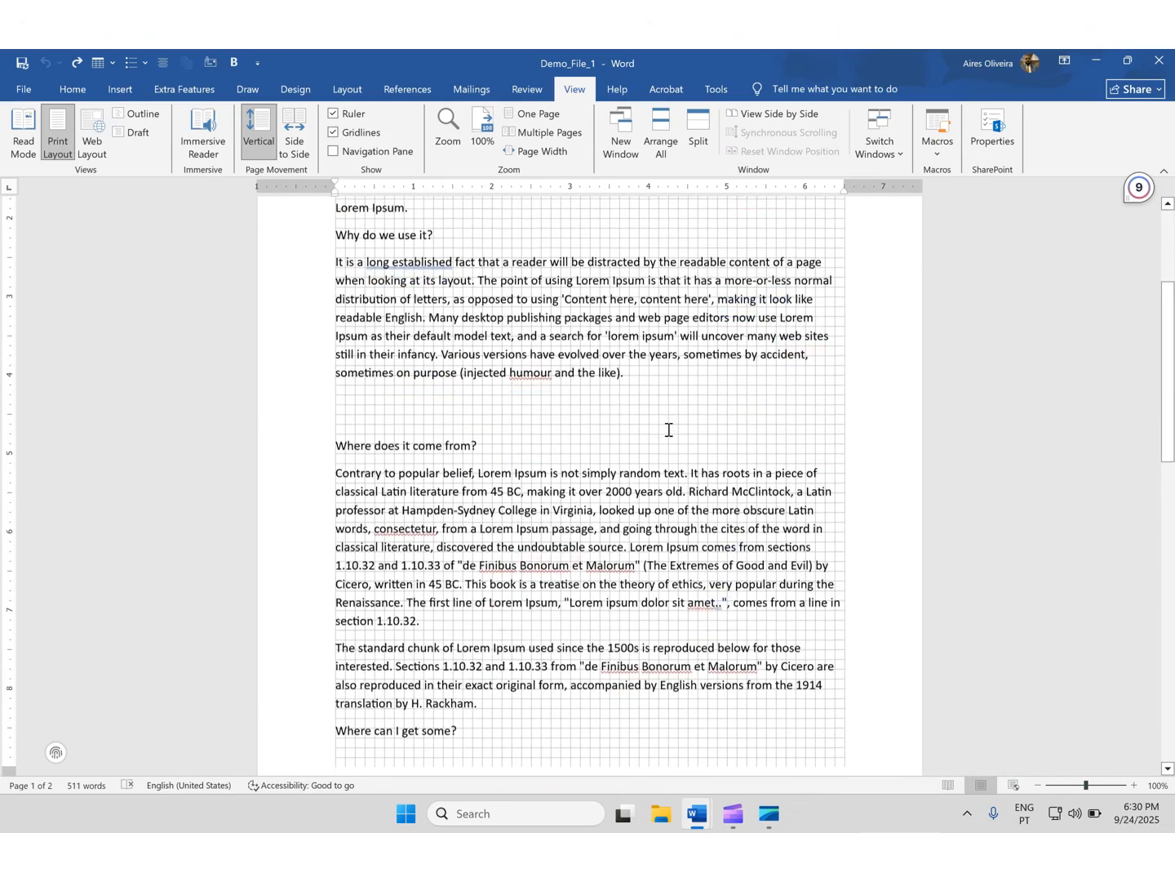
pyautogui.scroll(-1, 667, 430)
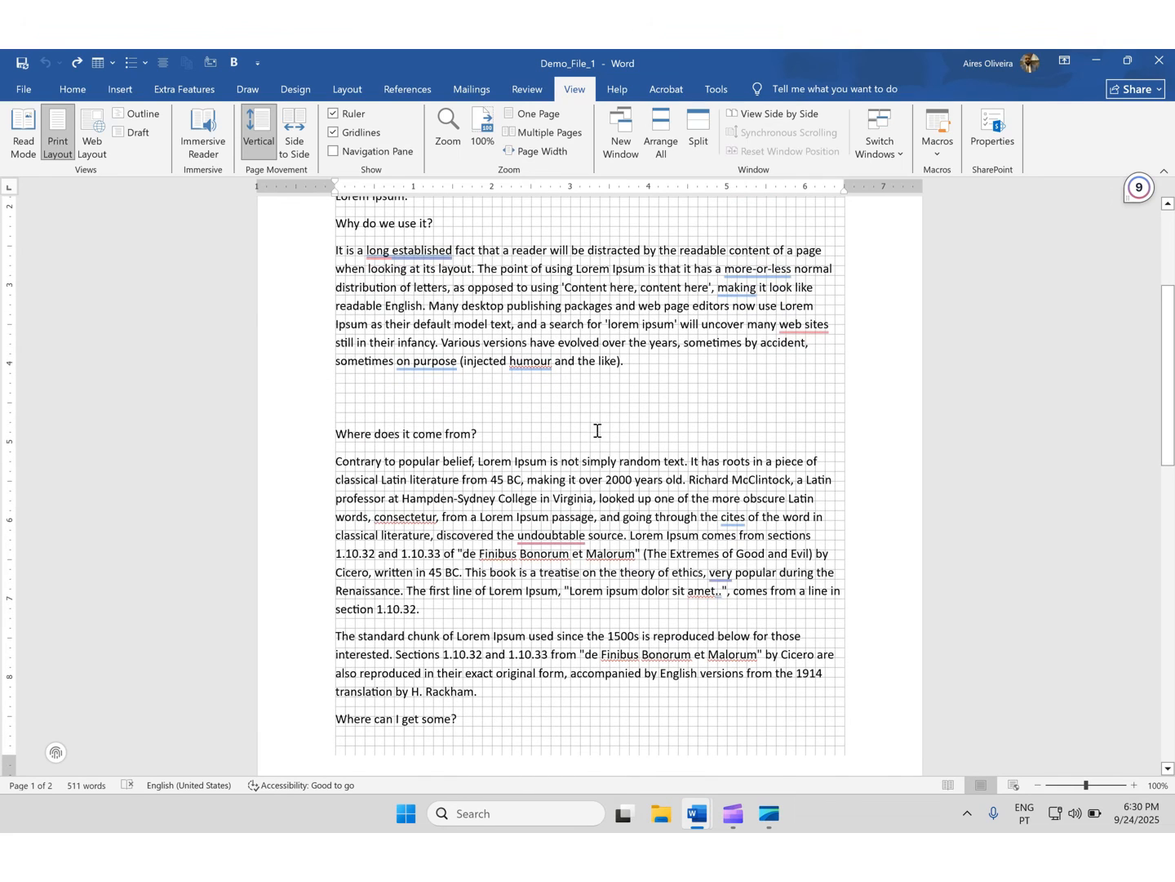
pyautogui.scroll(4, 551, 393)
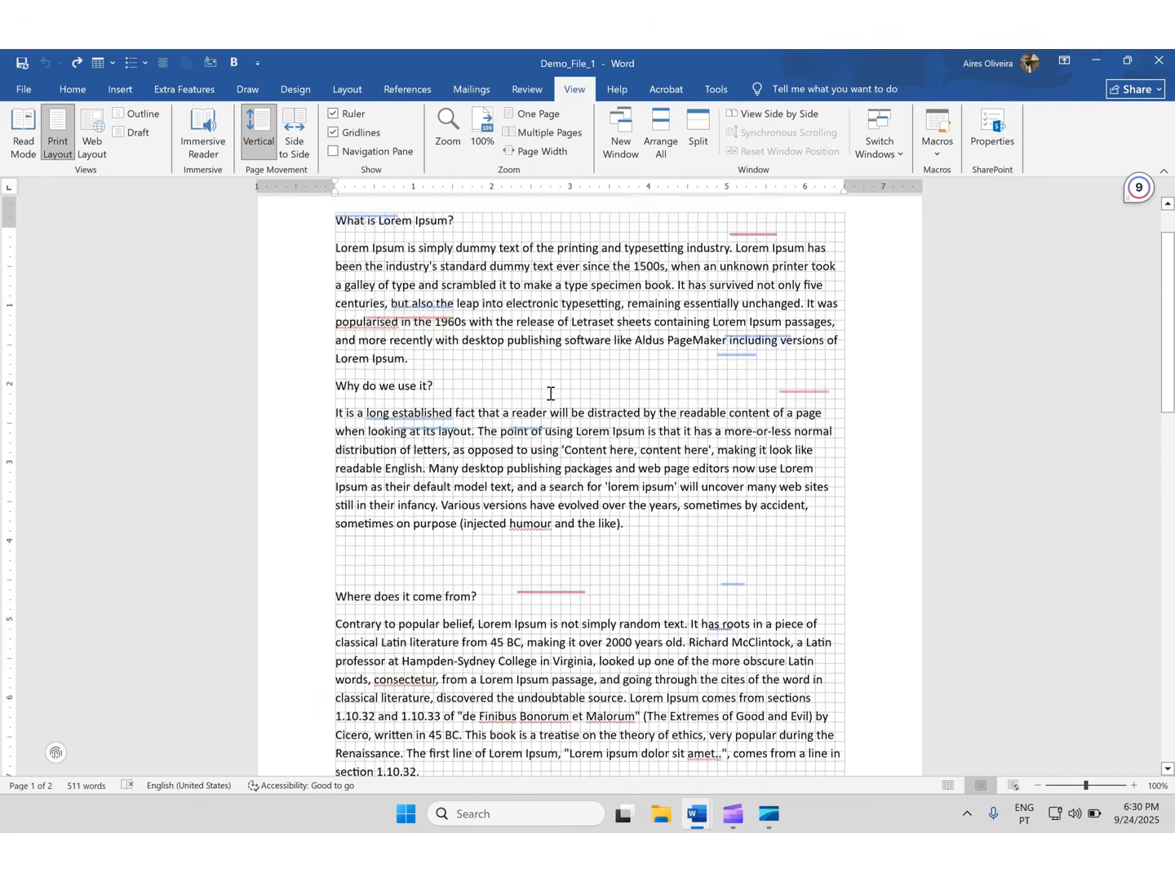
pyautogui.scroll(2, 551, 393)
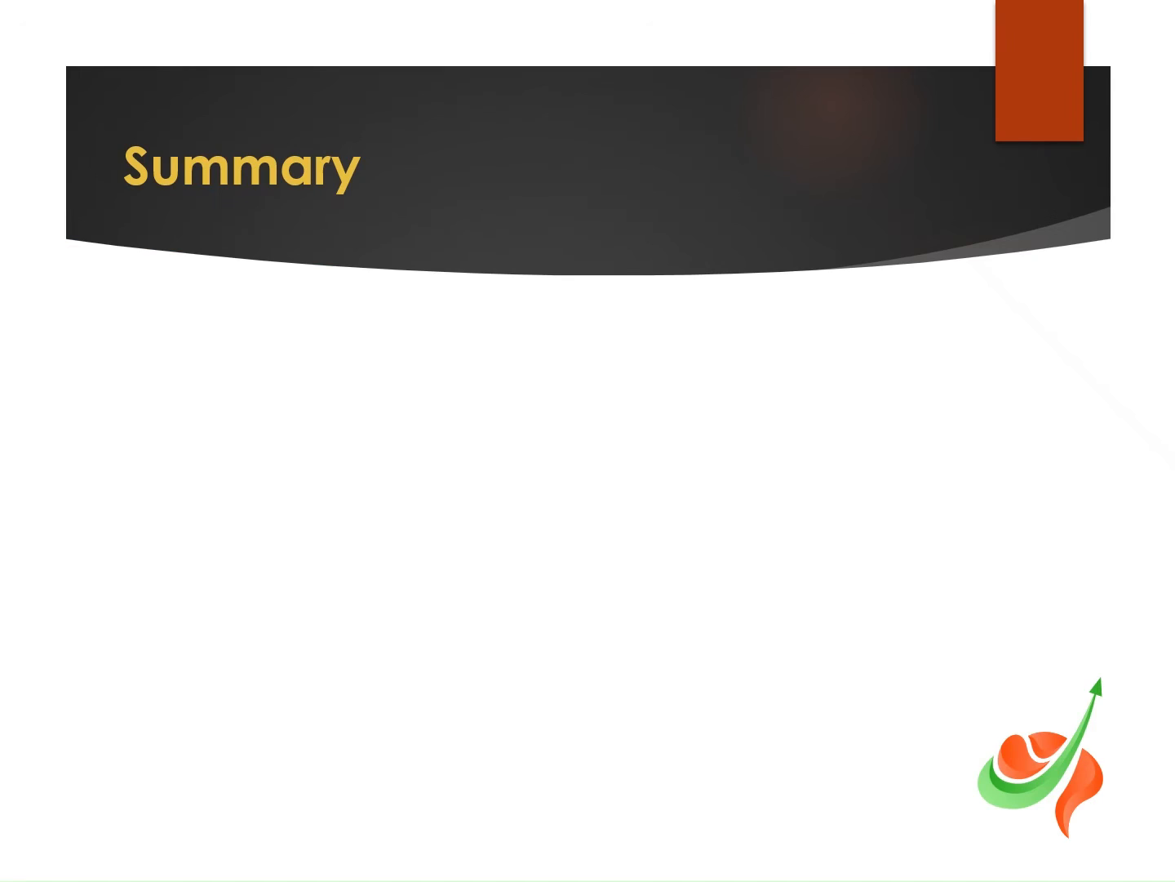